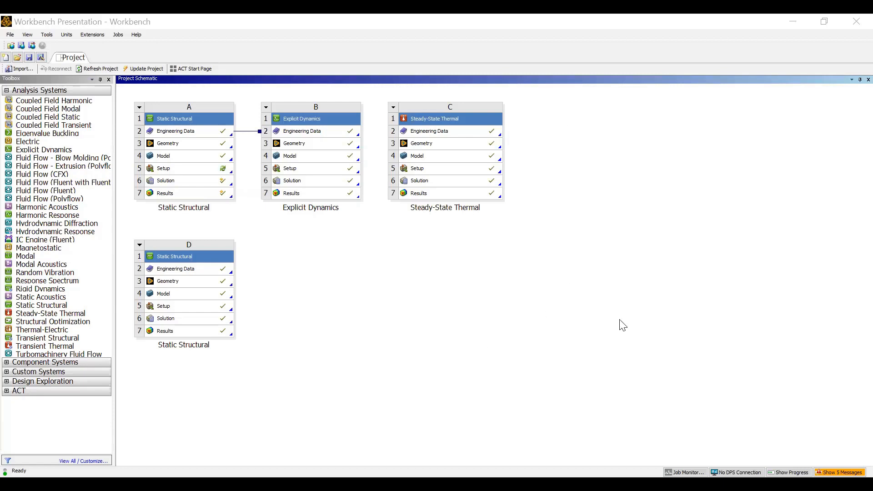
Place a new Static Structural system E and an Explicit Dynamics system F in the schematic.
click(558, 339)
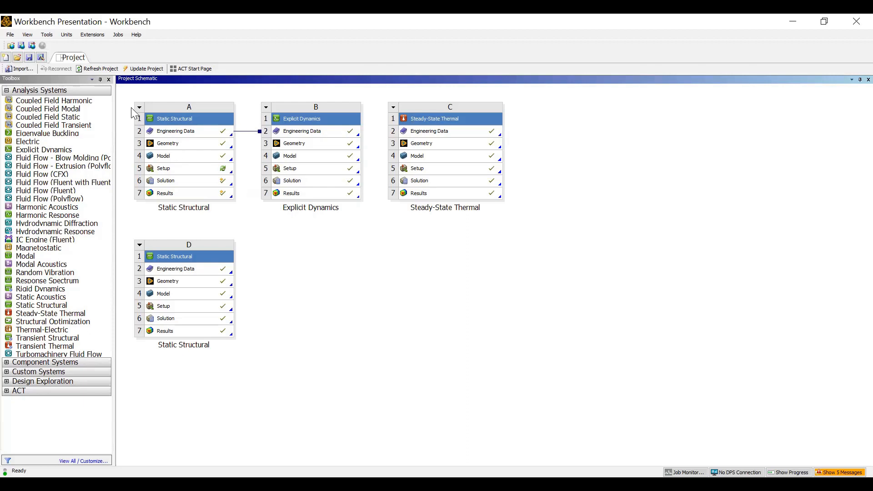
drag(127, 92, 544, 370)
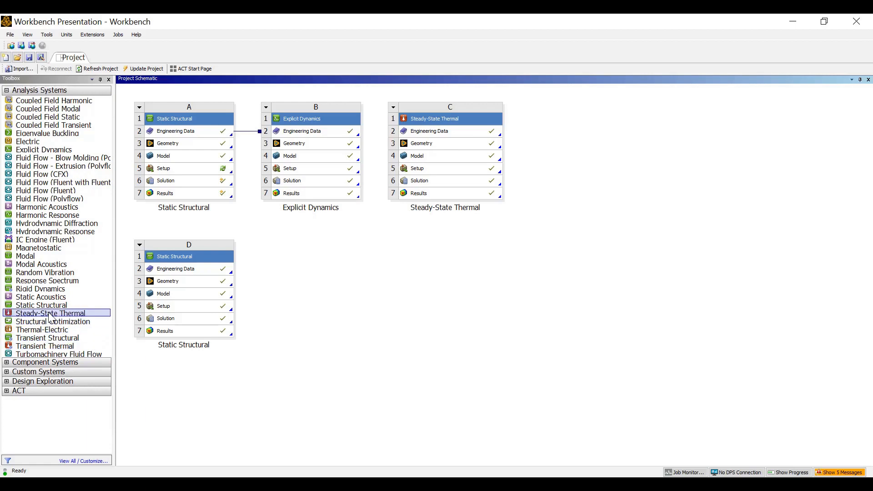
drag(35, 308, 300, 263)
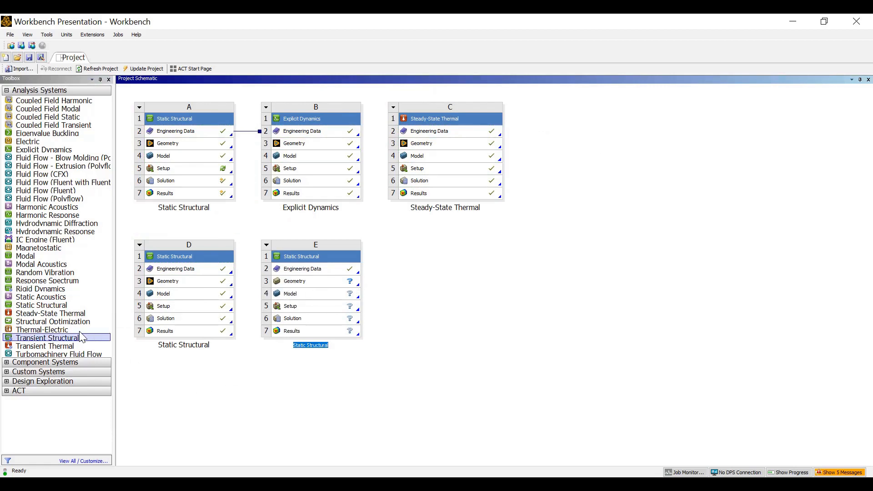
drag(41, 305, 19, 312)
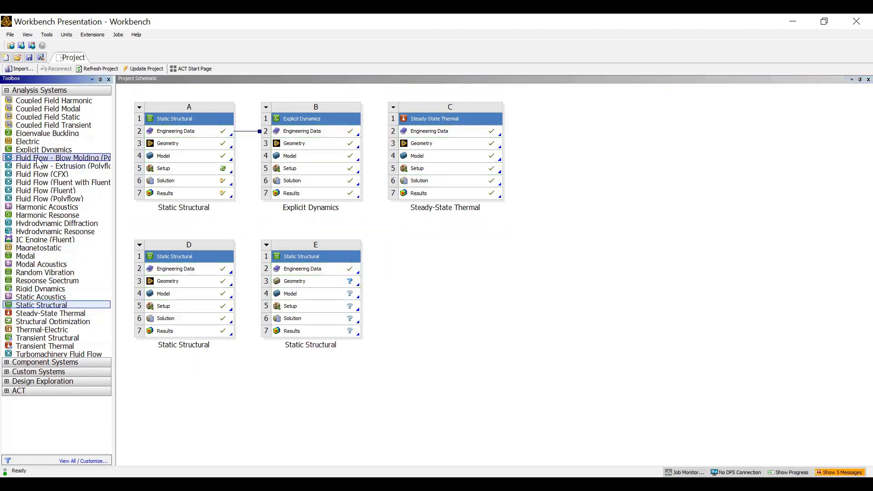
drag(44, 151, 430, 275)
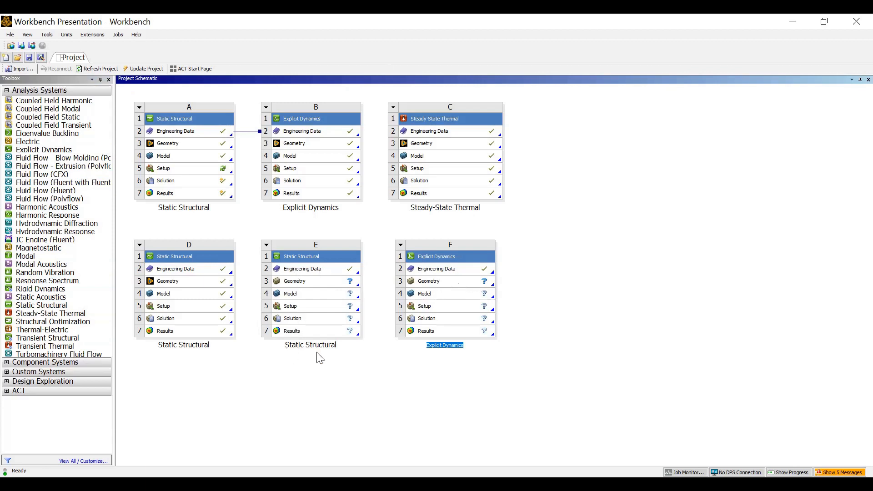
Link system E's Engineering Data to cell F2 so both systems share materials.
drag(342, 270, 418, 275)
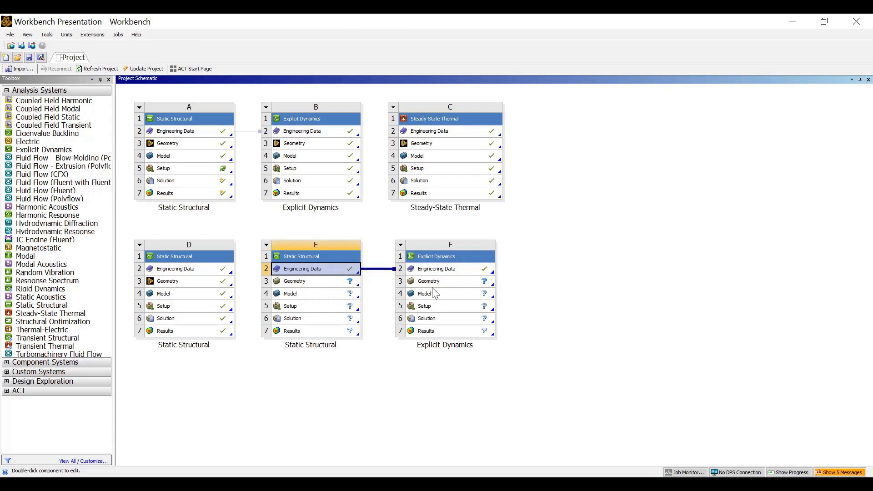
drag(417, 302, 419, 301)
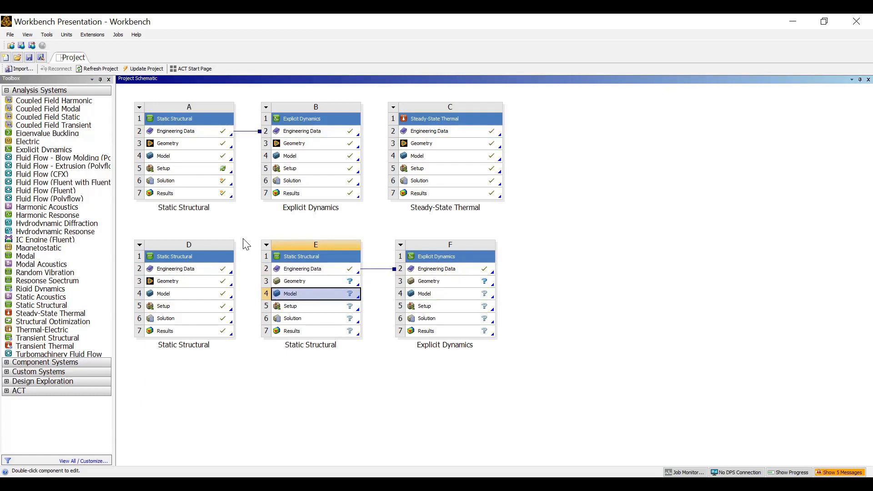
click(260, 232)
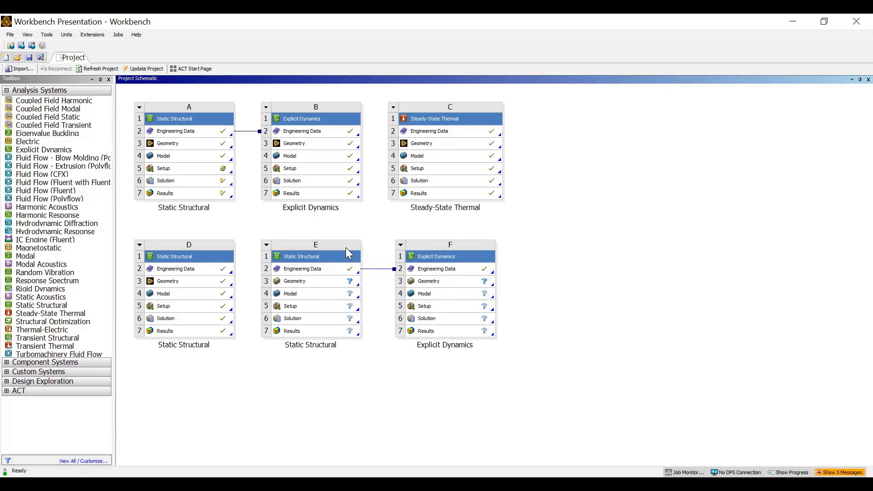
Delete systems E and F together, leaving only systems A to D.
drag(253, 227, 591, 386)
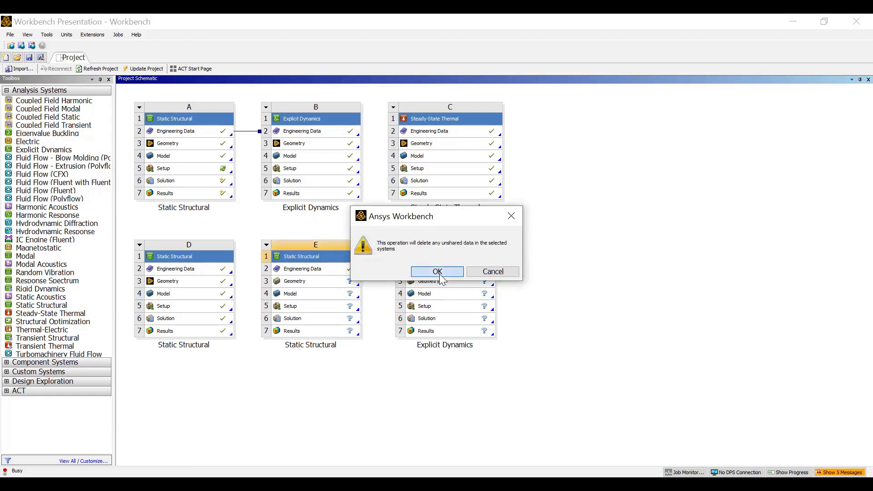
click(441, 272)
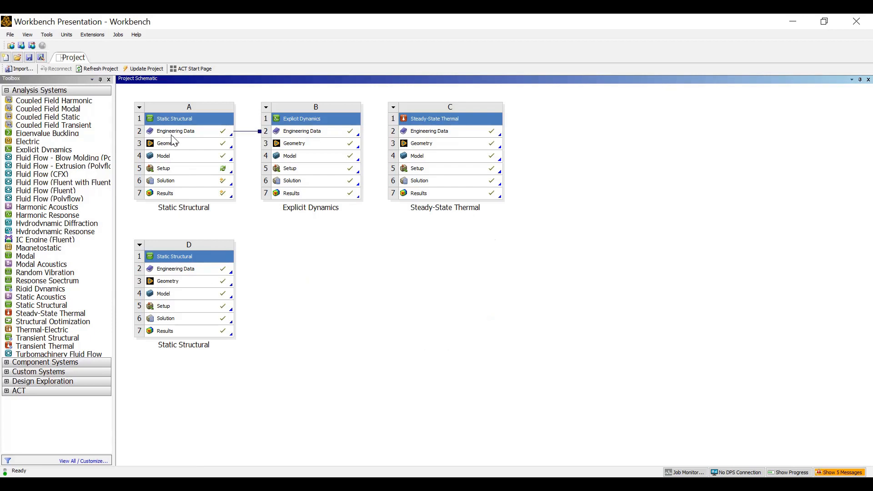
click(195, 134)
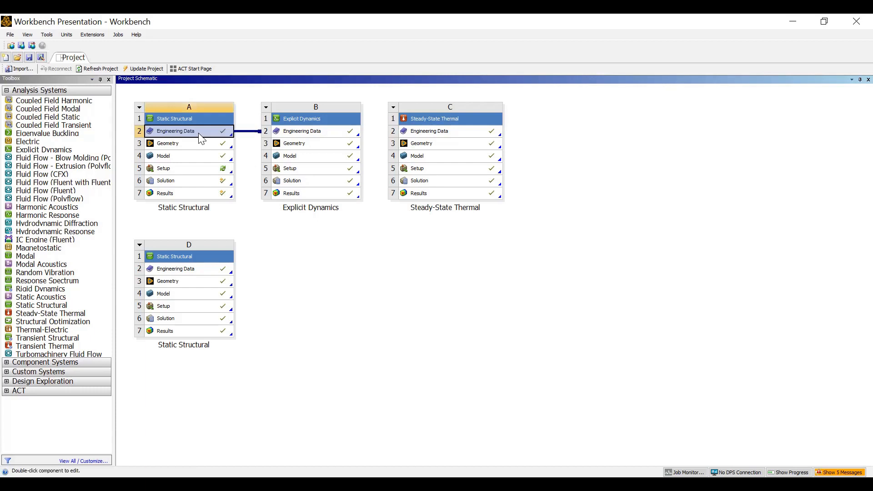
Open A2 Engineering Data and review Aluminum Alloy, Structural Steel 1–3 and Titanium Alloy properties.
double_click(170, 134)
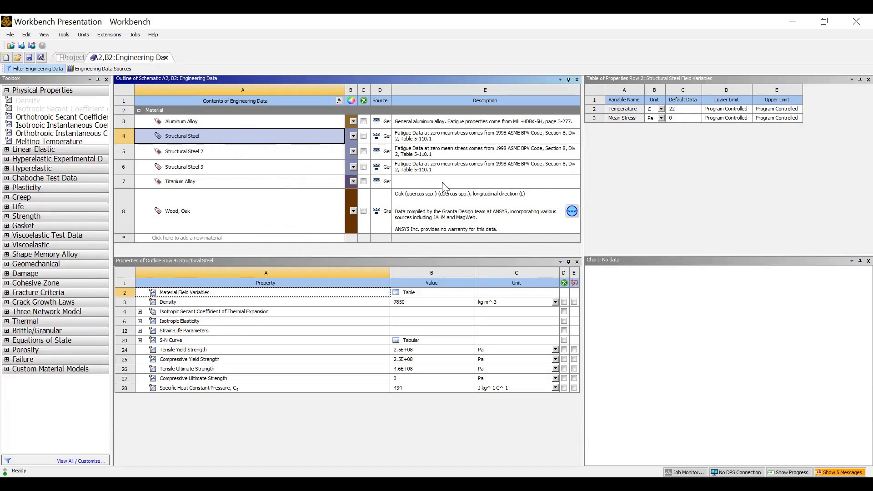
click(183, 122)
click(184, 137)
click(184, 151)
click(184, 167)
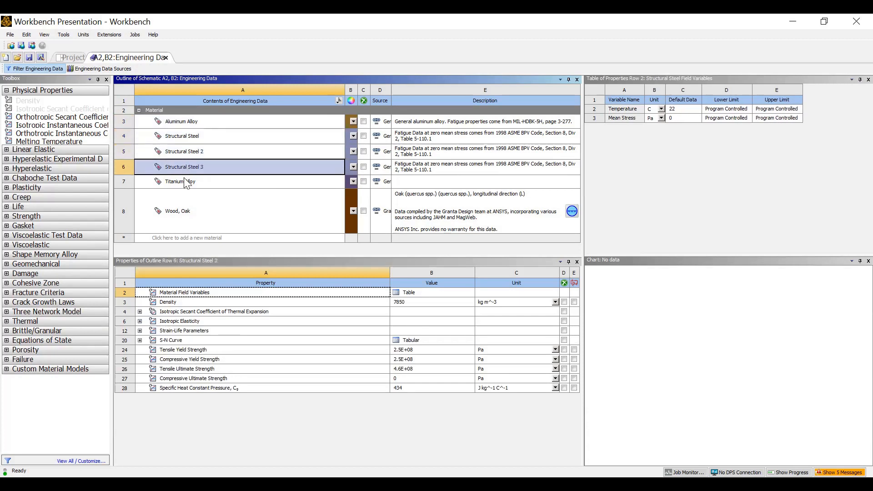
click(186, 182)
click(189, 127)
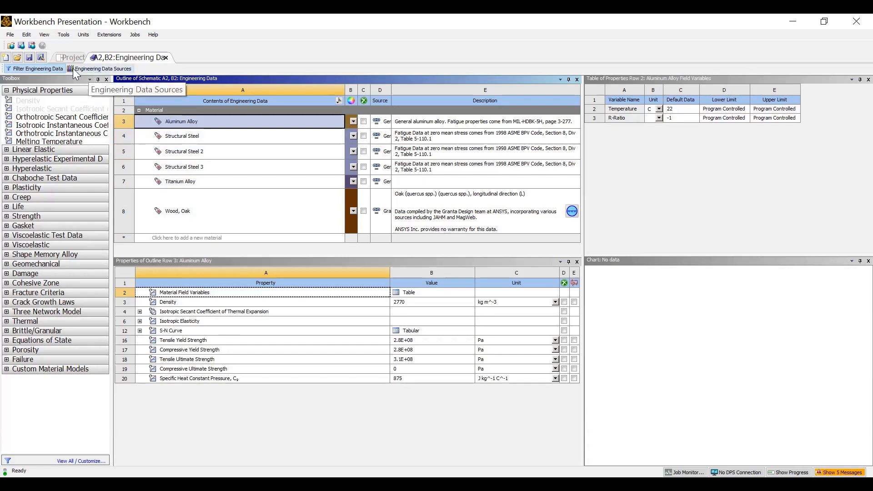
Show the Engineering Data Sources panel and browse the available material libraries.
click(101, 70)
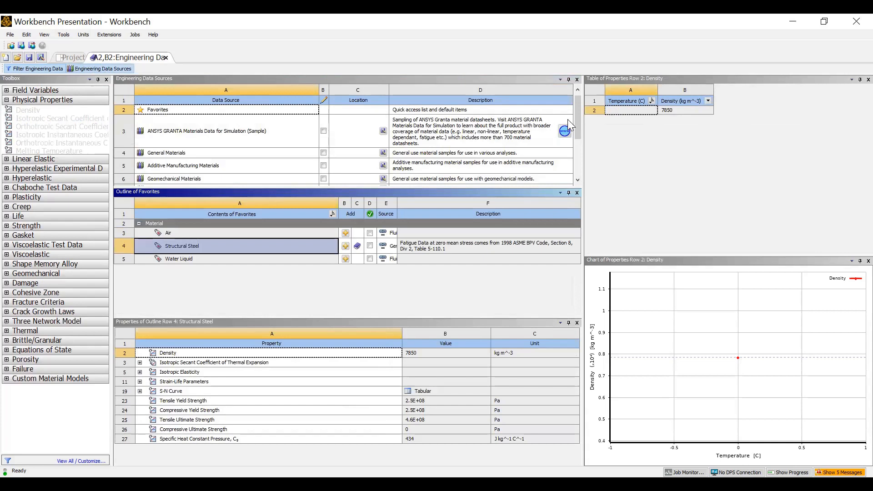
mouse_move(575, 114)
mouse_down()
mouse_move(575, 170)
mouse_move(579, 116)
mouse_up()
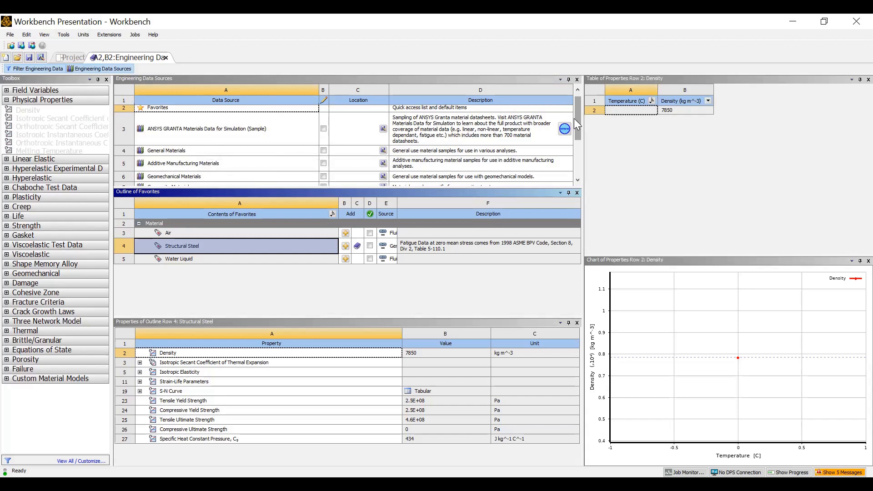
drag(580, 118, 581, 158)
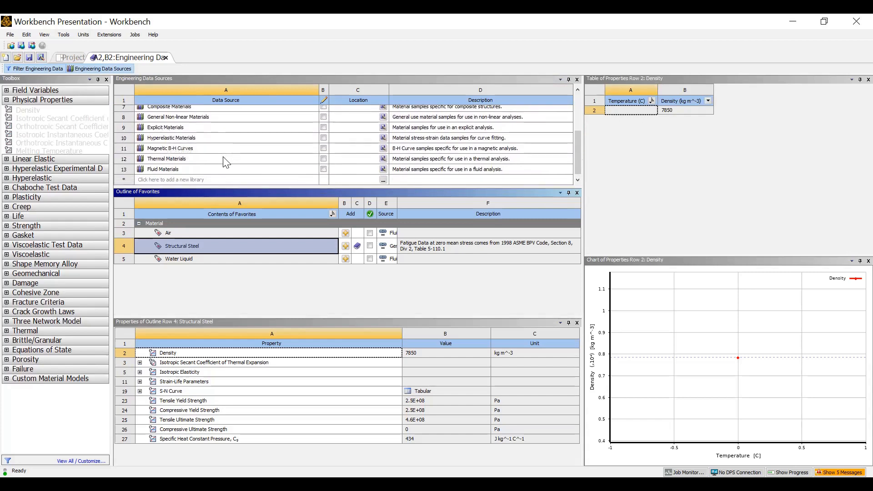
scroll(205, 163, up, 1)
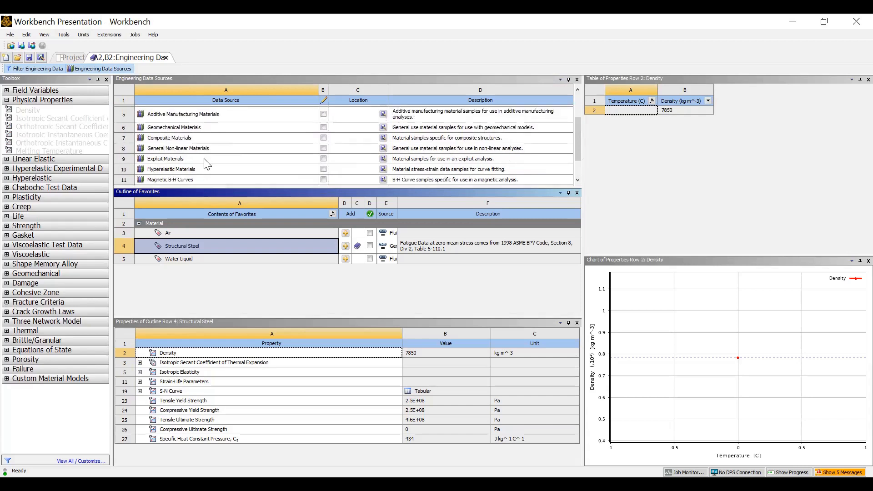
scroll(205, 163, up, 1)
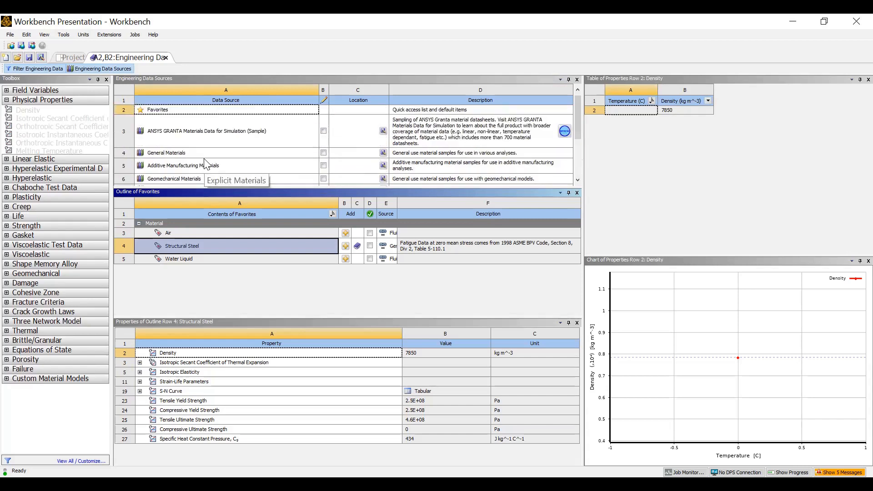
scroll(205, 163, down, 3)
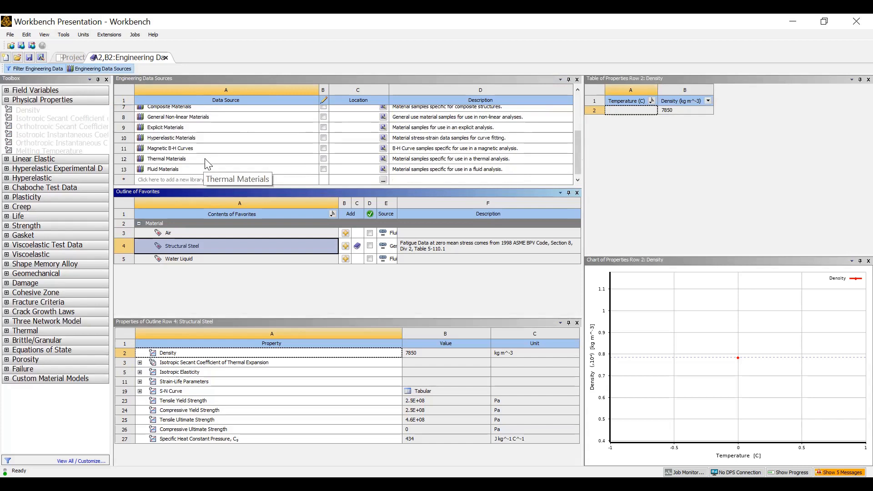
scroll(205, 164, up, 5)
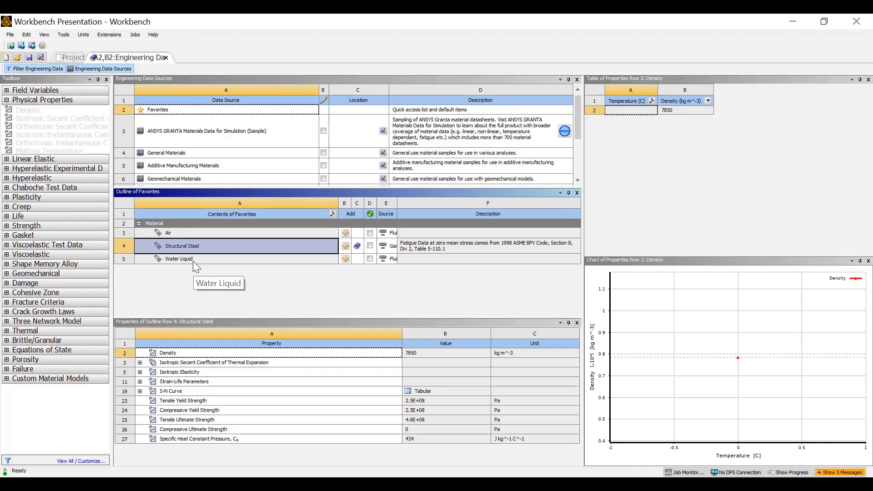
In the GRANTA sample library, inspect Structural steel, S275N's yield strength of 2.374E+08 Pa.
click(155, 141)
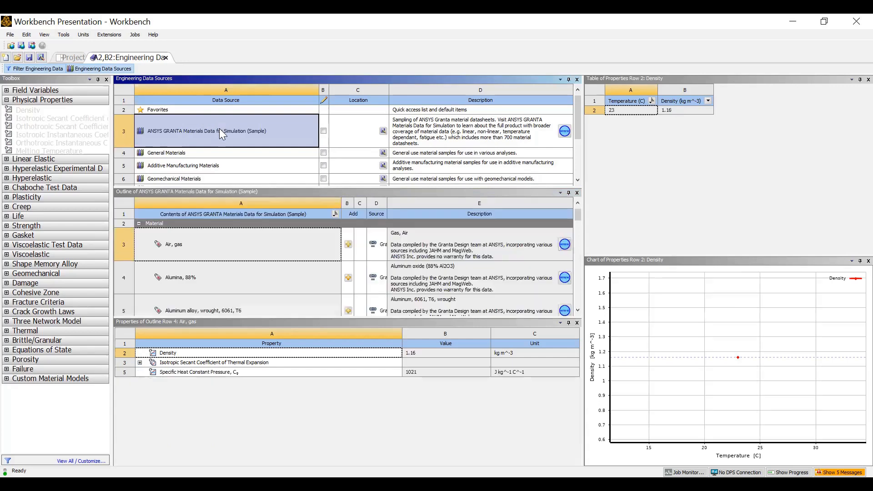
scroll(186, 260, down, 9)
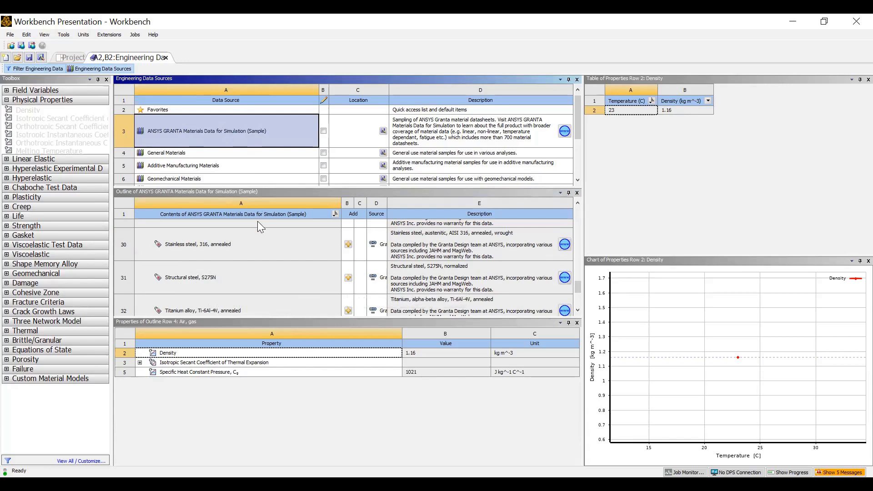
click(243, 269)
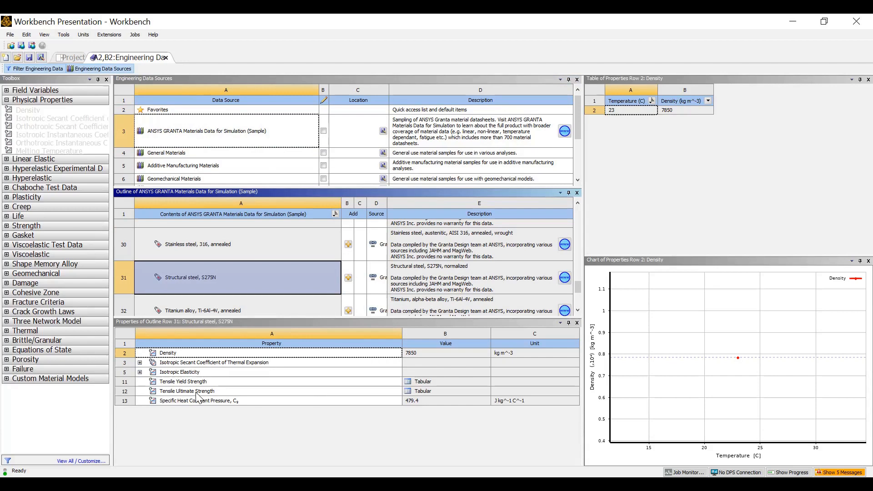
click(240, 392)
click(230, 381)
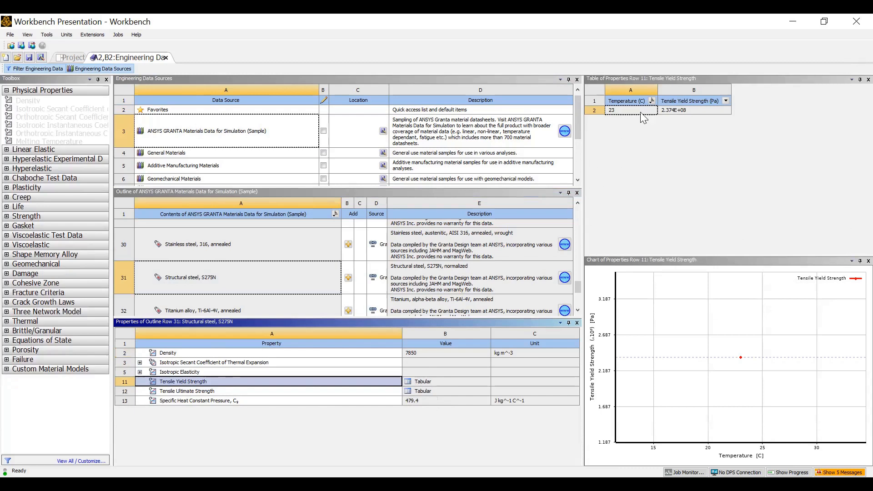
click(666, 109)
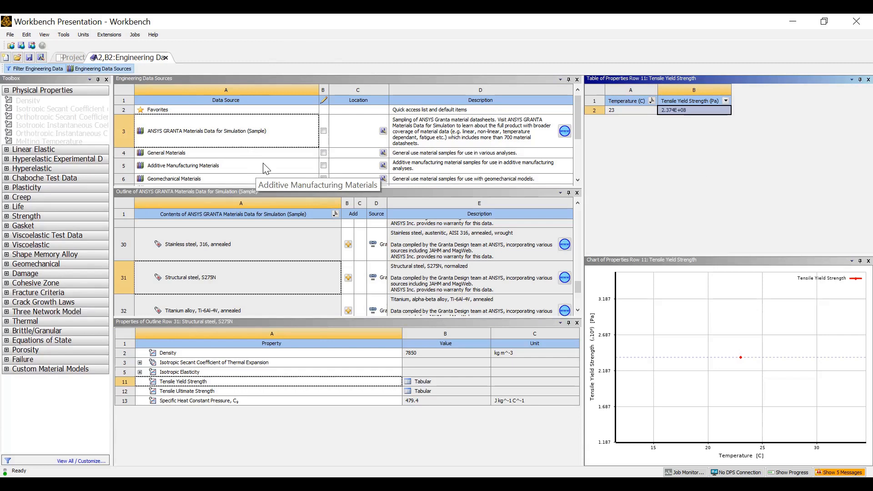
Create a new material named 'Blue' in the project's Engineering Data outline.
click(114, 69)
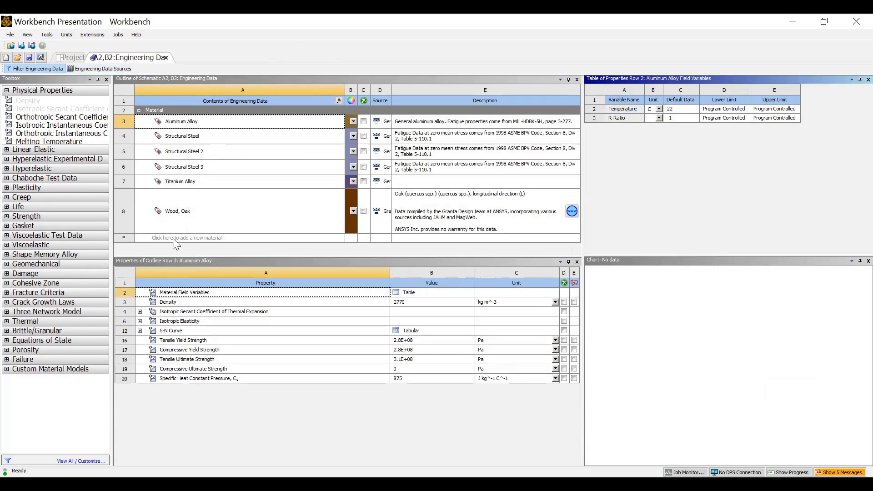
click(185, 239)
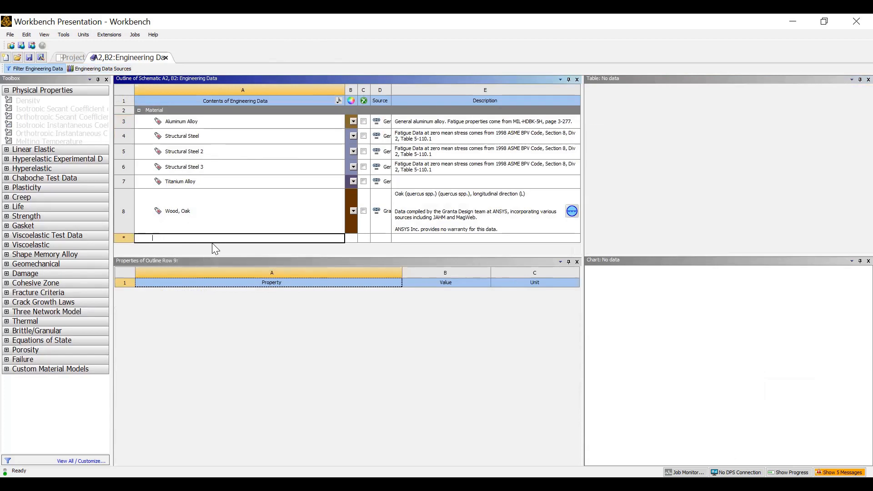
text(Blue)
key(Return)
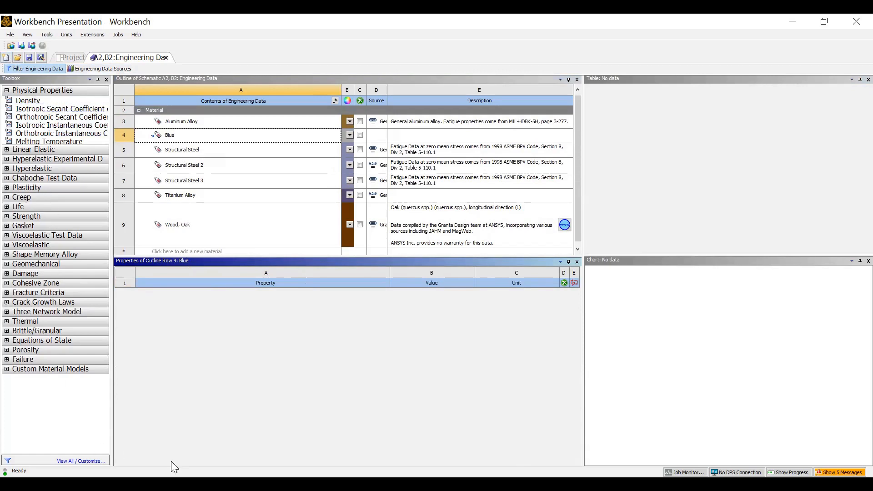
Add a Density property to Blue and set it to 4500 kg m^-3.
click(28, 100)
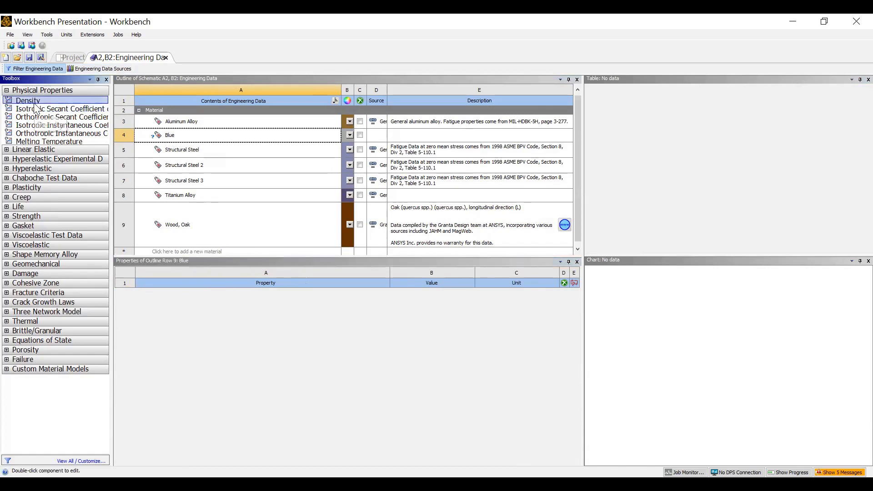
drag(35, 104, 331, 343)
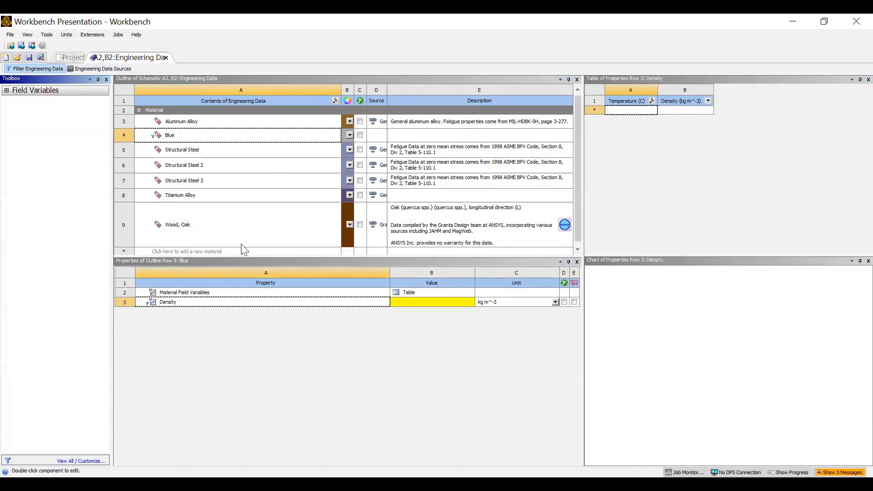
click(428, 302)
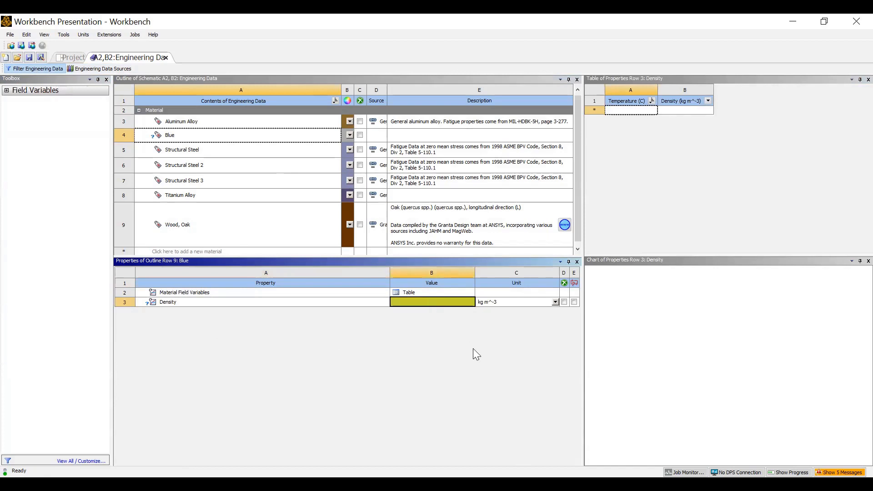
text(4500)
key(Return)
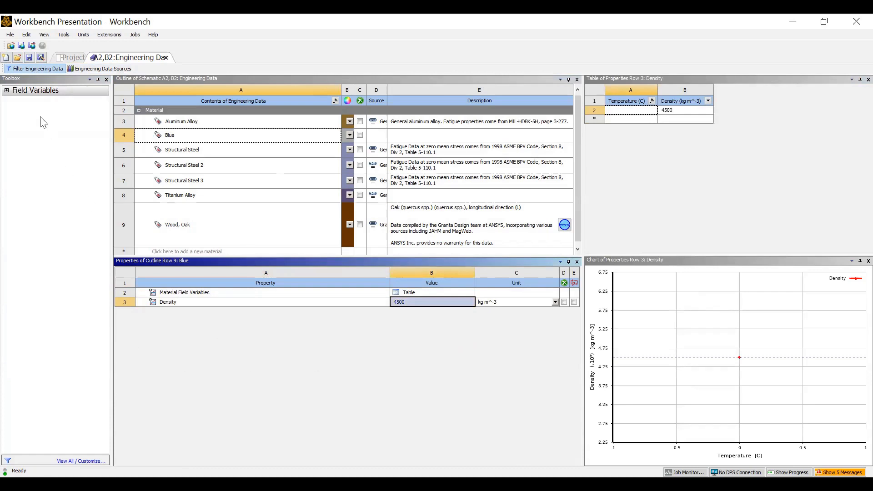
Add Isotropic Elasticity from the Linear Elastic group to Blue's properties.
click(6, 91)
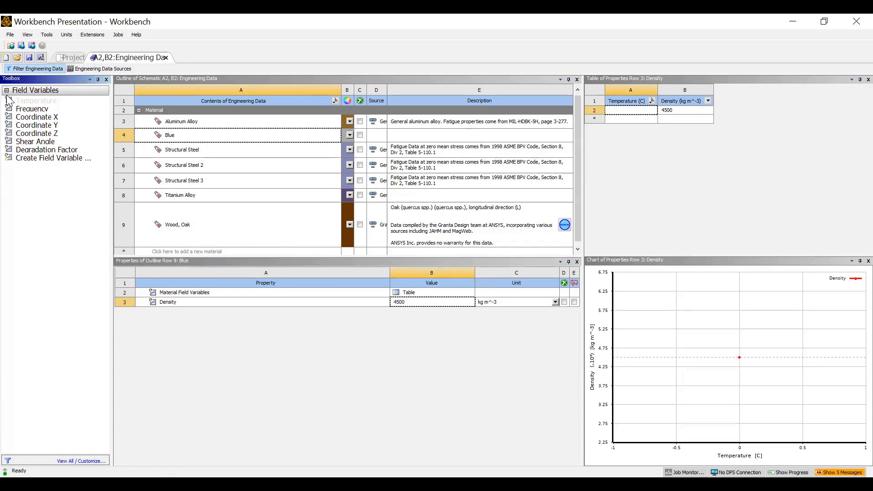
click(174, 139)
click(175, 139)
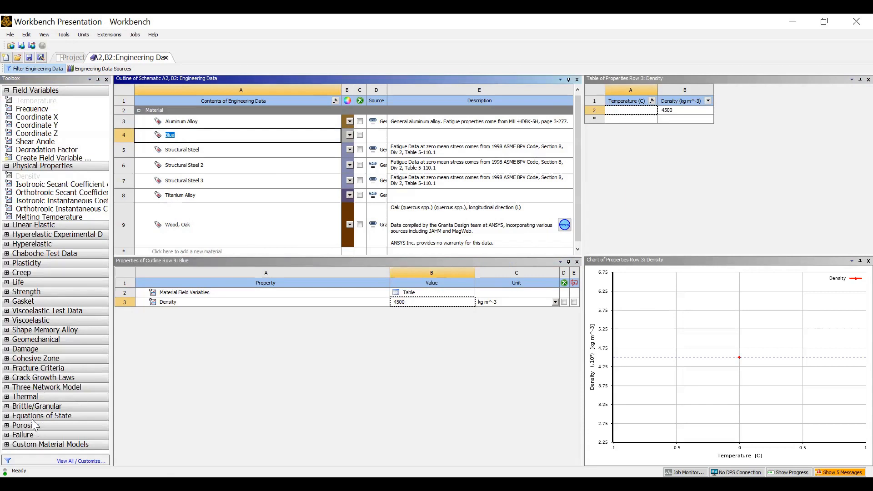
click(6, 225)
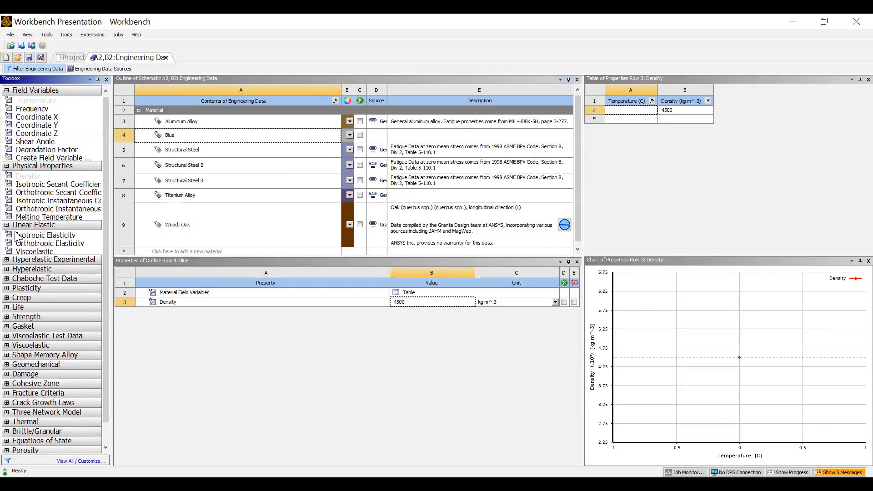
click(28, 235)
shift+click(53, 244)
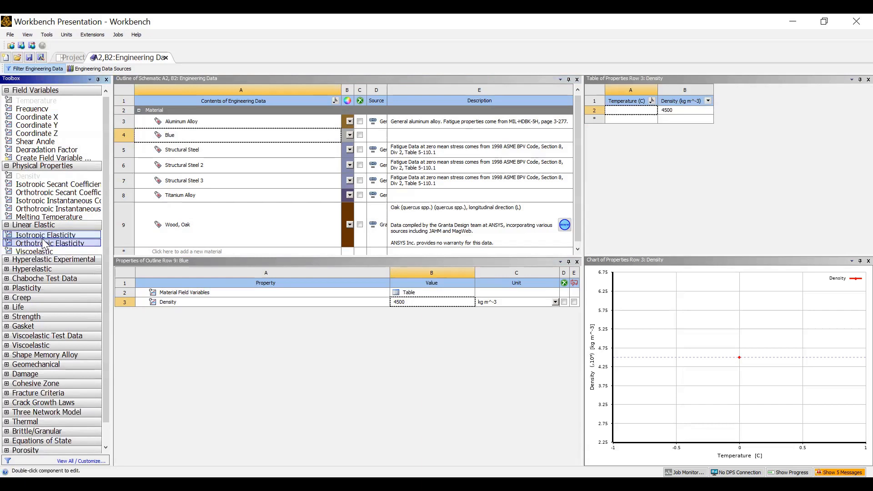
double_click(34, 235)
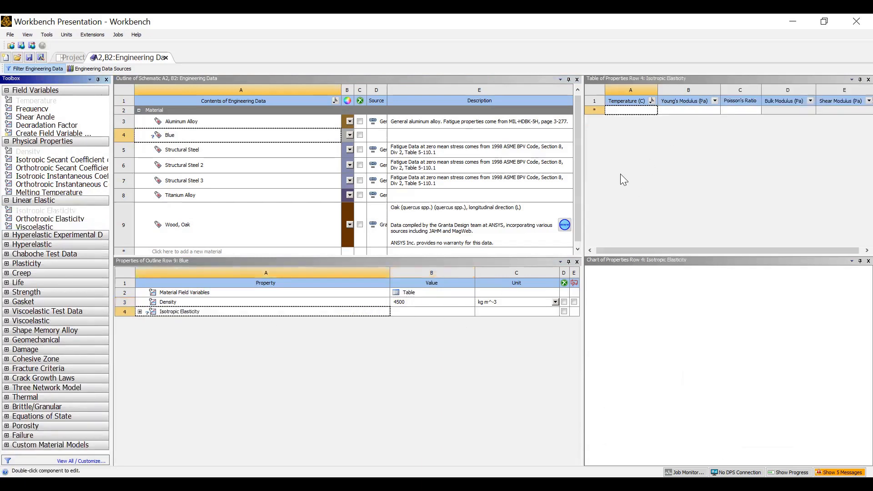
click(157, 313)
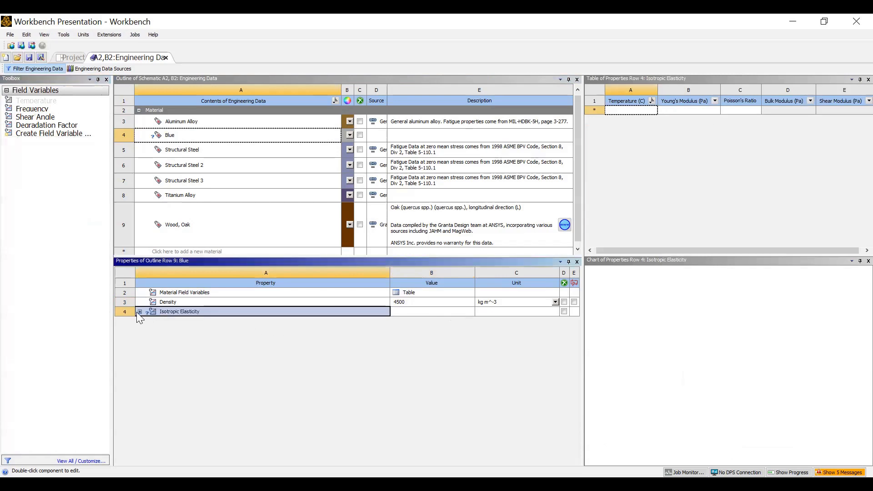
Expand Blue's Isotropic Elasticity fields, then close Engineering Data back to the Project Schematic.
click(139, 312)
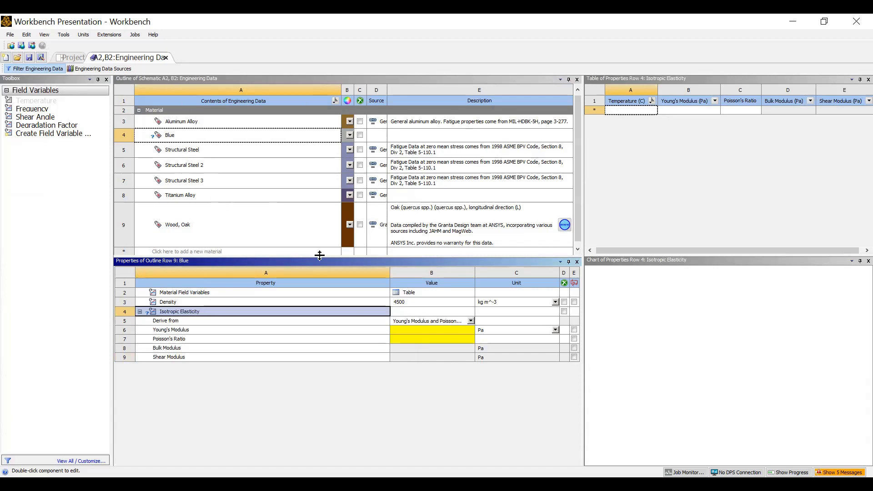
scroll(346, 206, down, 1)
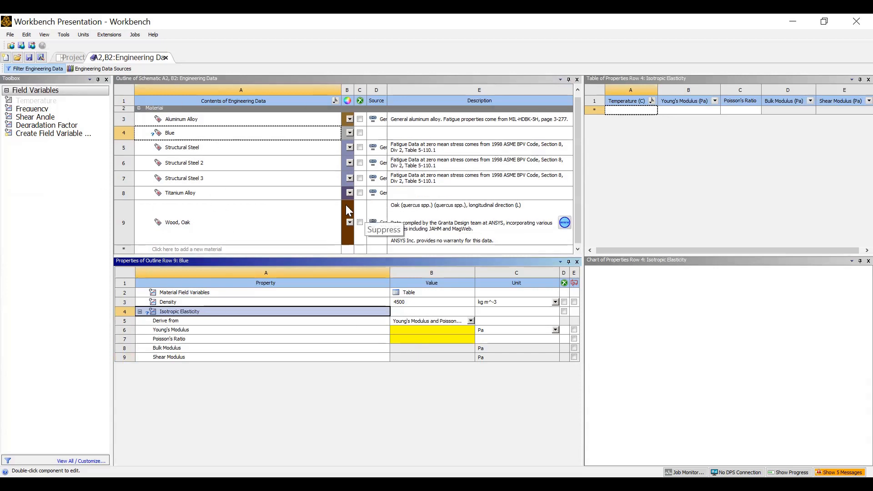
click(165, 58)
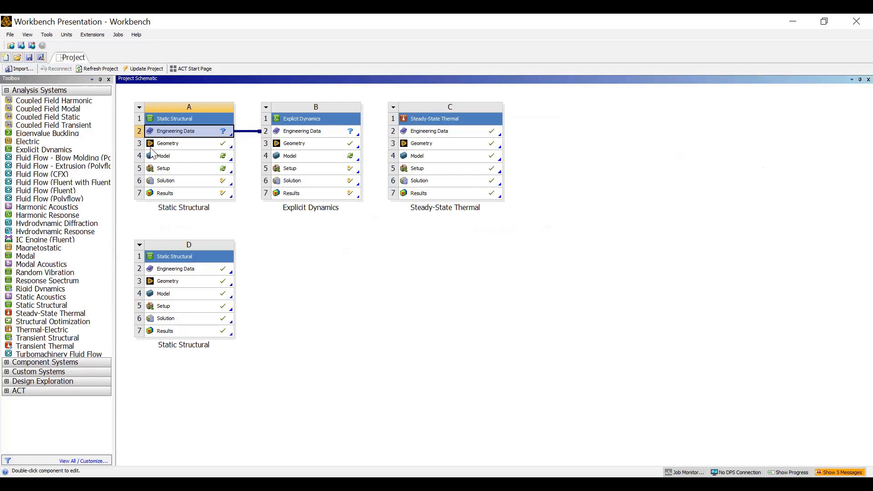
click(186, 147)
right_click(187, 149)
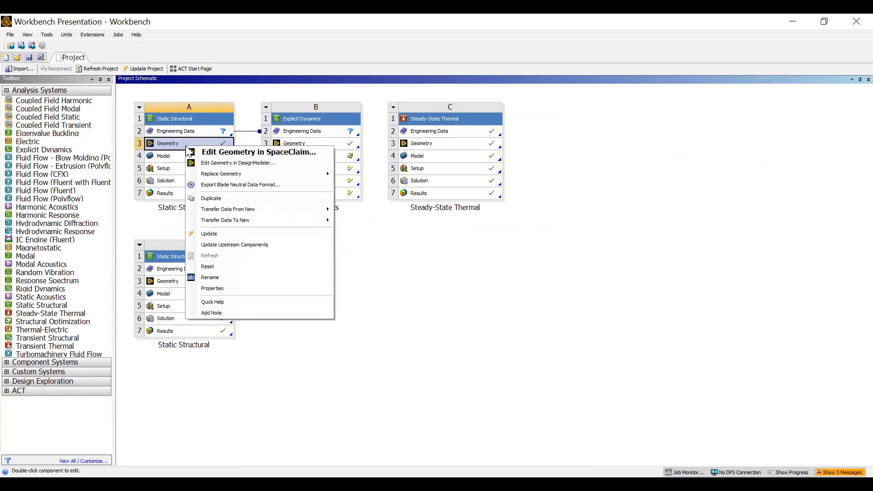
click(510, 290)
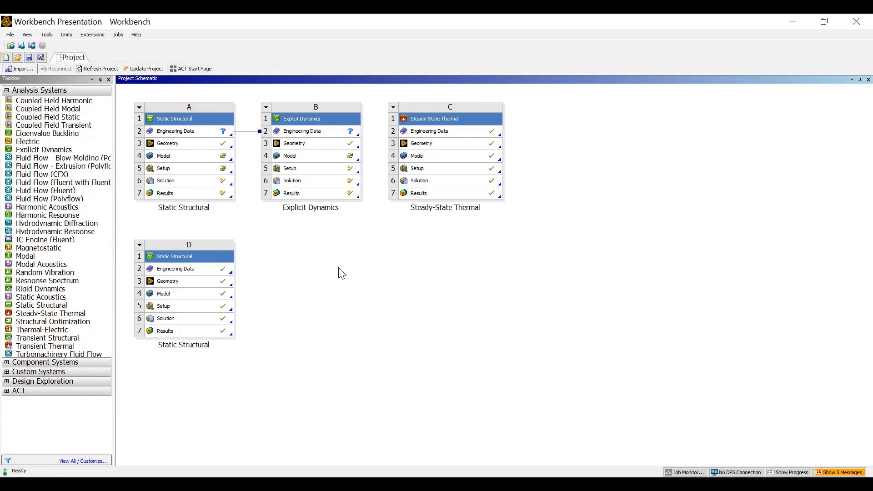
click(192, 143)
right_click(192, 143)
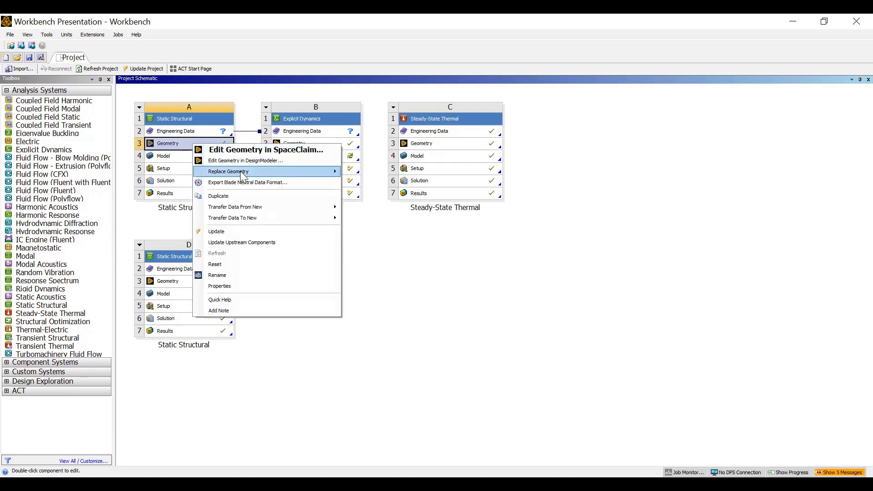
mouse_move(245, 177)
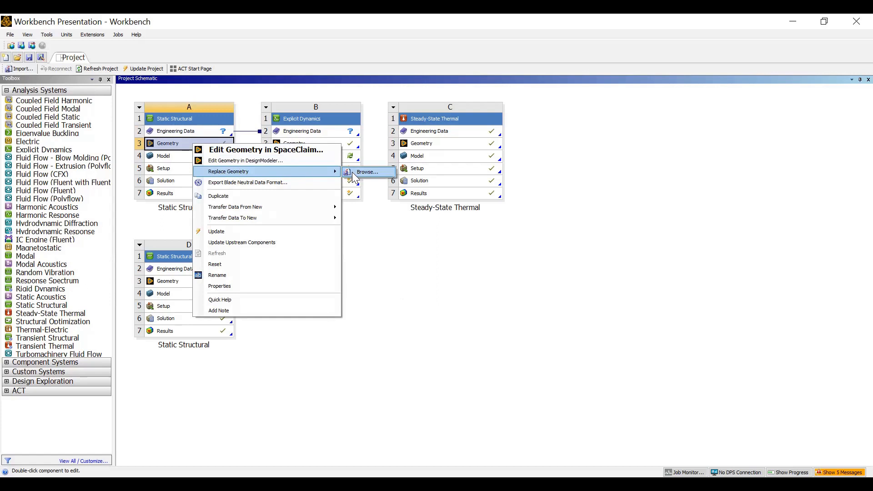
click(413, 260)
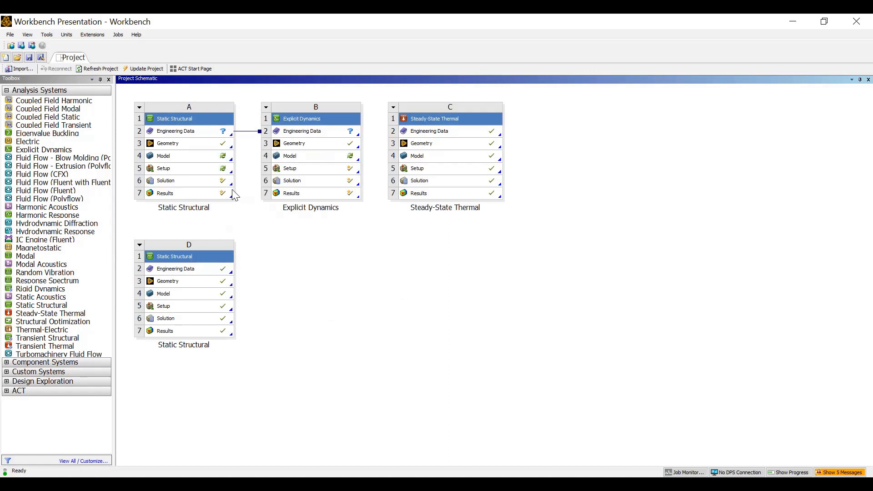
Launch SpaceClaim from cell A3 Geometry to display the Door and Sweet Spot bodies.
double_click(187, 147)
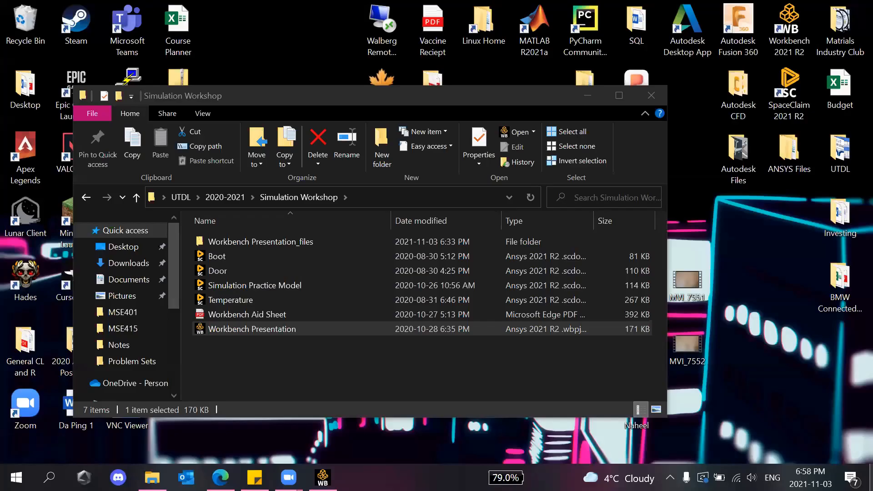
click(323, 478)
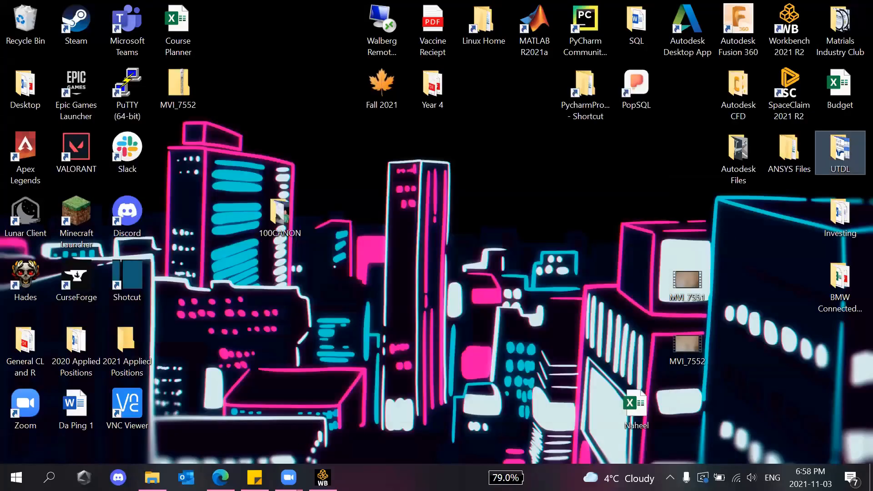
click(323, 477)
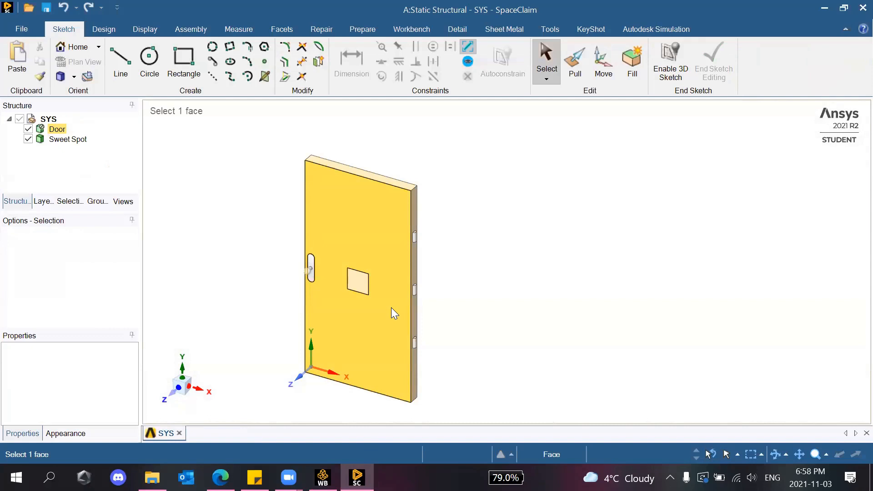
scroll(219, 254, up, 5)
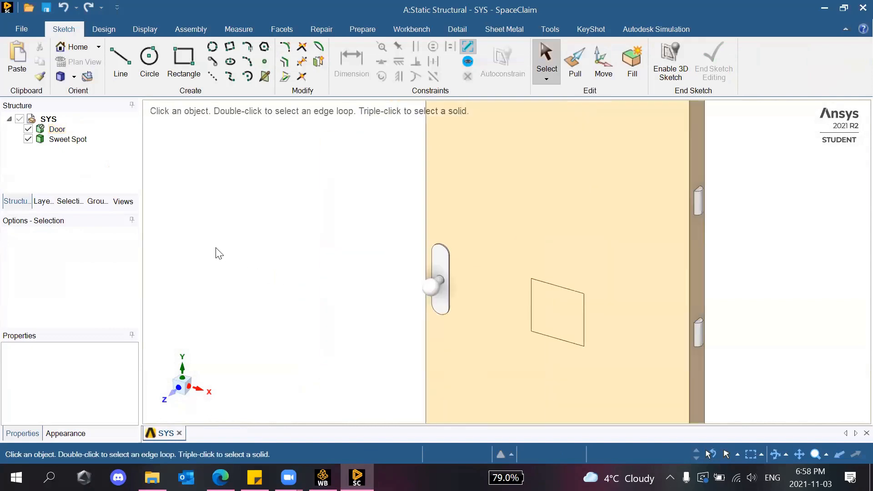
scroll(217, 253, down, 4)
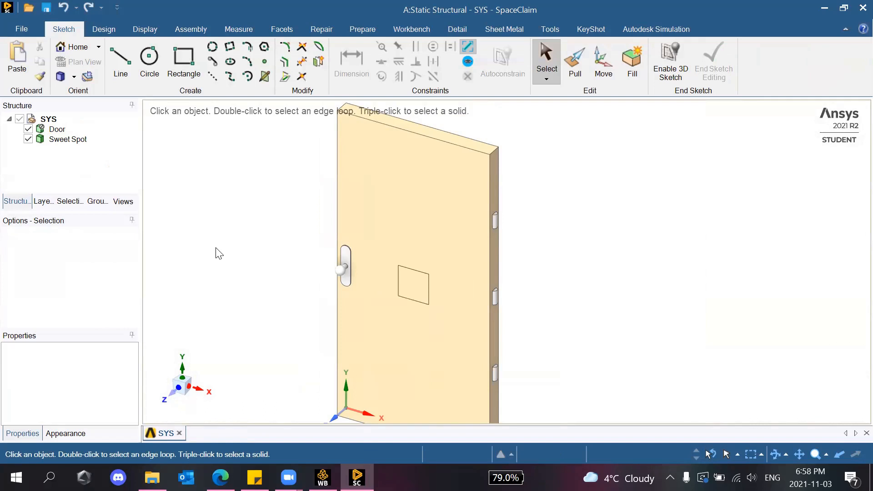
scroll(248, 261, down, 4)
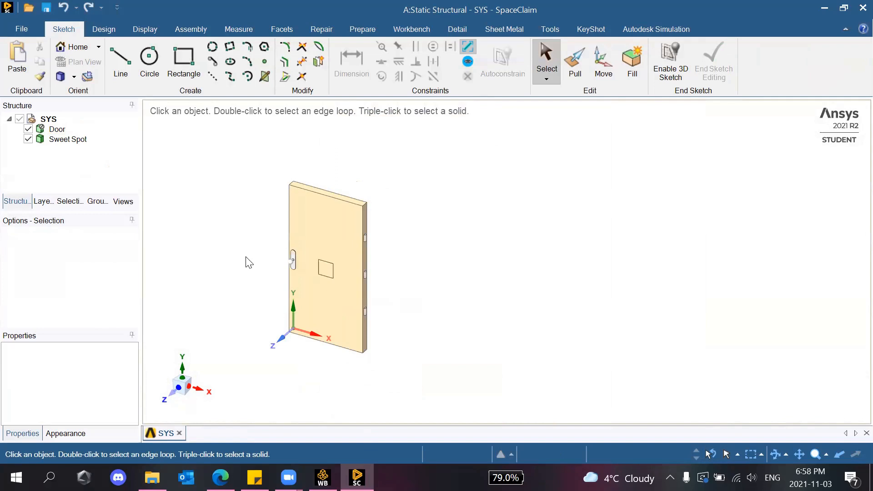
scroll(241, 257, up, 5)
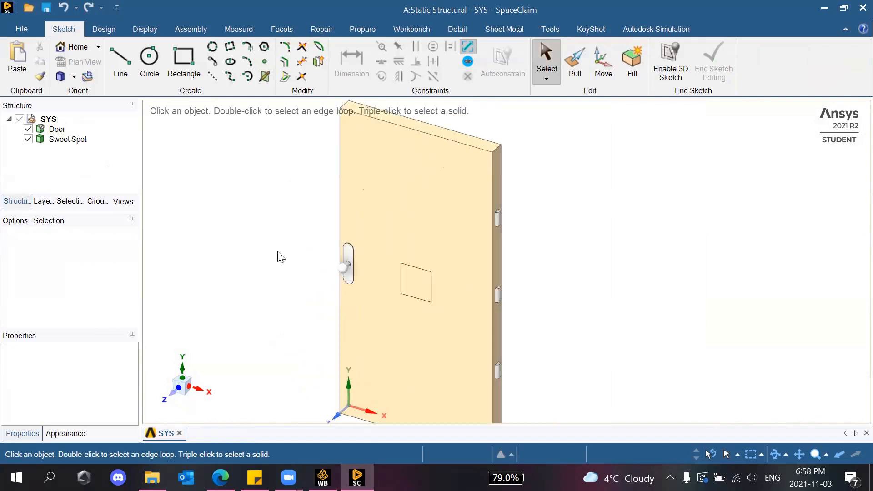
scroll(249, 320, down, 3)
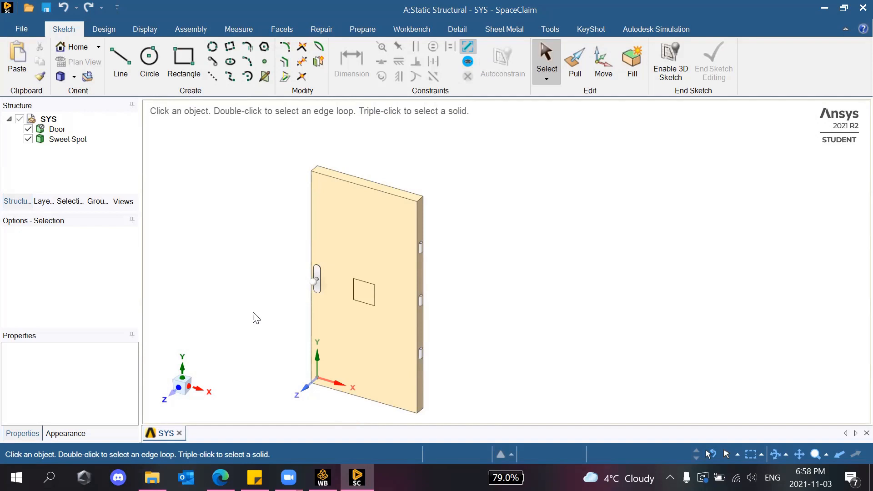
click(313, 296)
scroll(308, 292, up, 10)
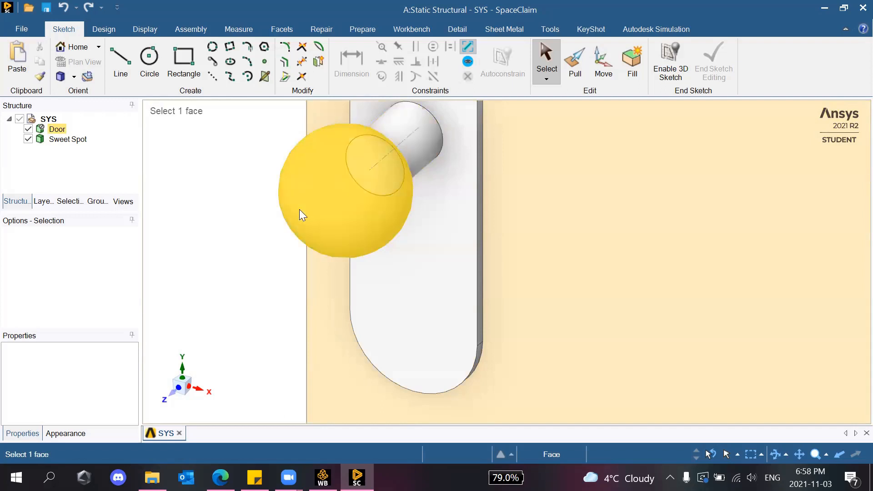
scroll(342, 219, down, 10)
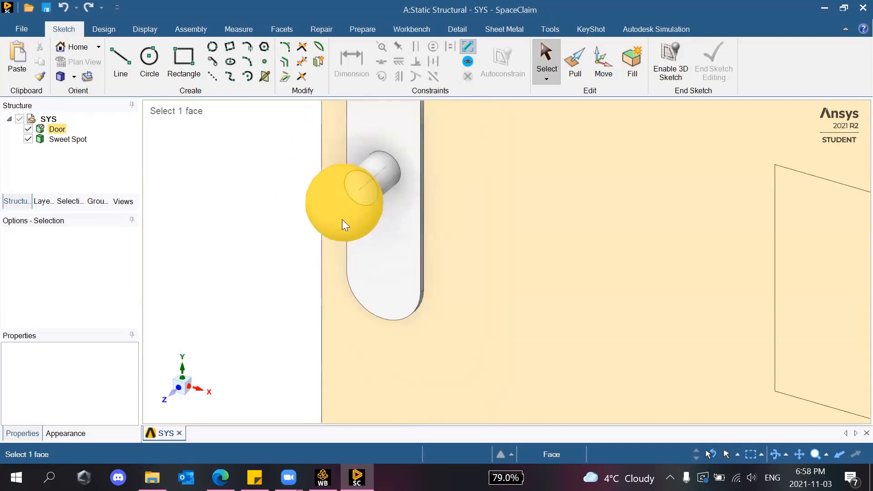
scroll(636, 146, up, 5)
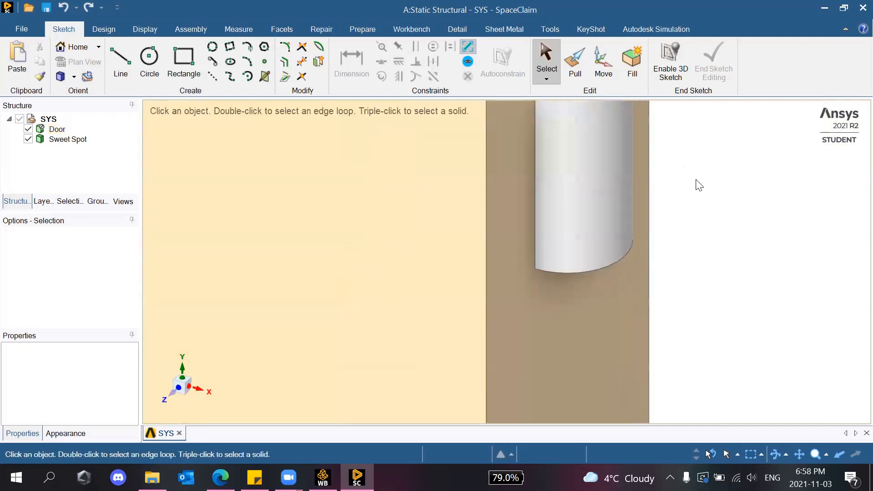
scroll(651, 187, down, 3)
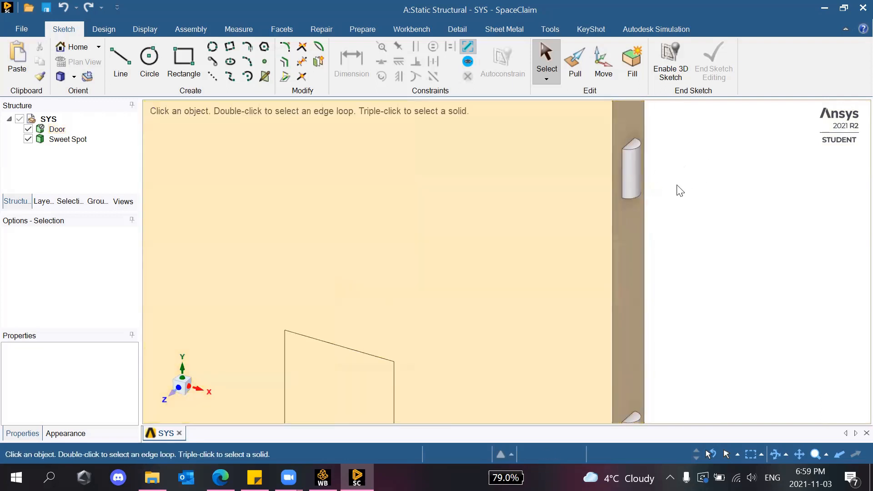
scroll(632, 204, down, 5)
Return the door model to the standard isometric Home view.
click(60, 76)
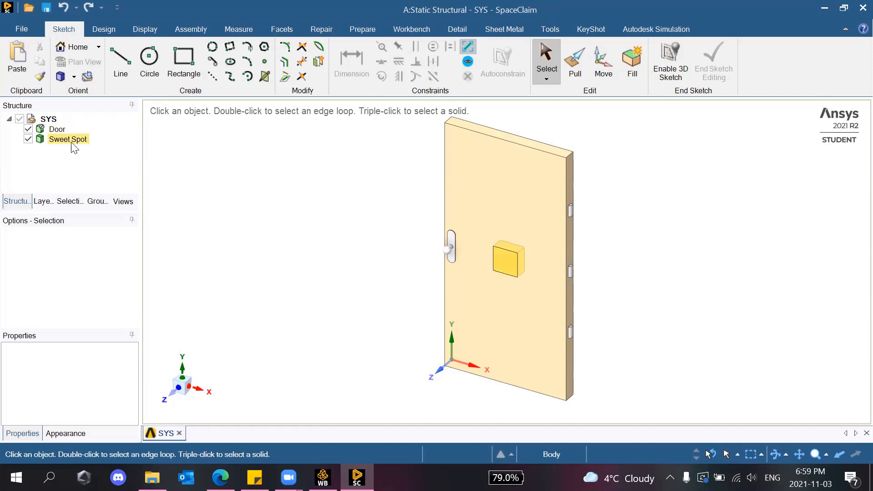
click(517, 266)
scroll(497, 259, up, 5)
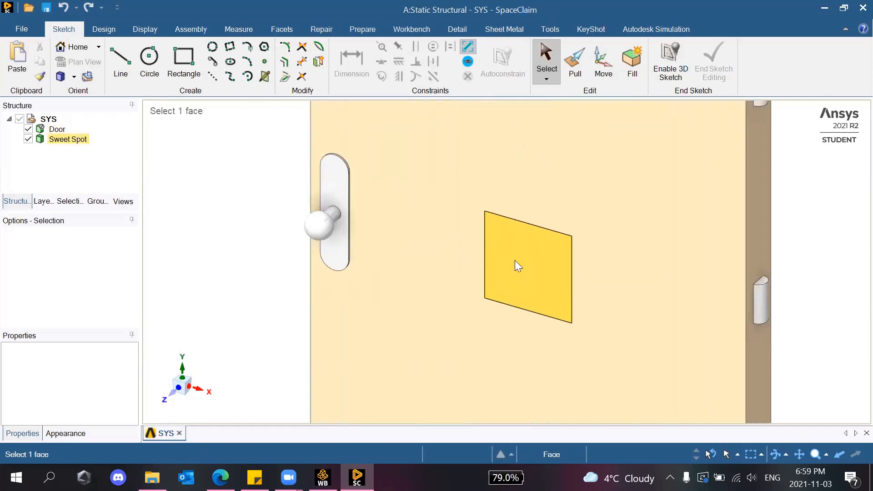
scroll(517, 266, up, 4)
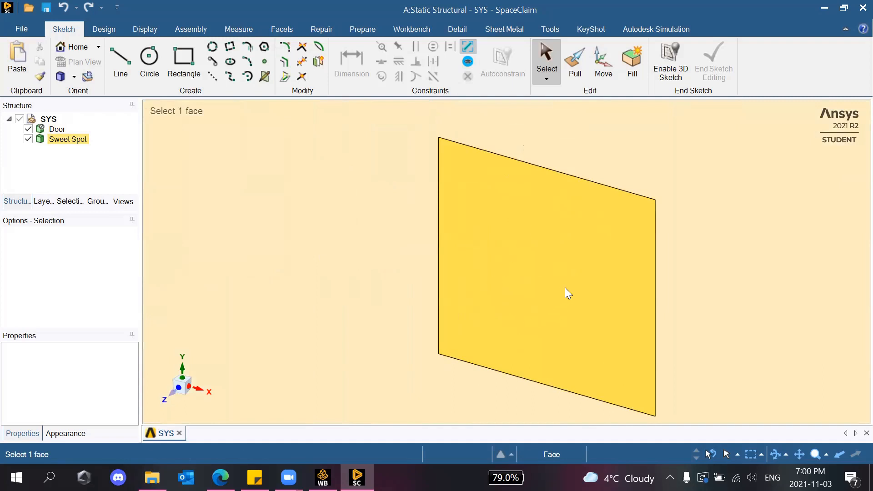
scroll(565, 288, down, 4)
scroll(565, 287, down, 6)
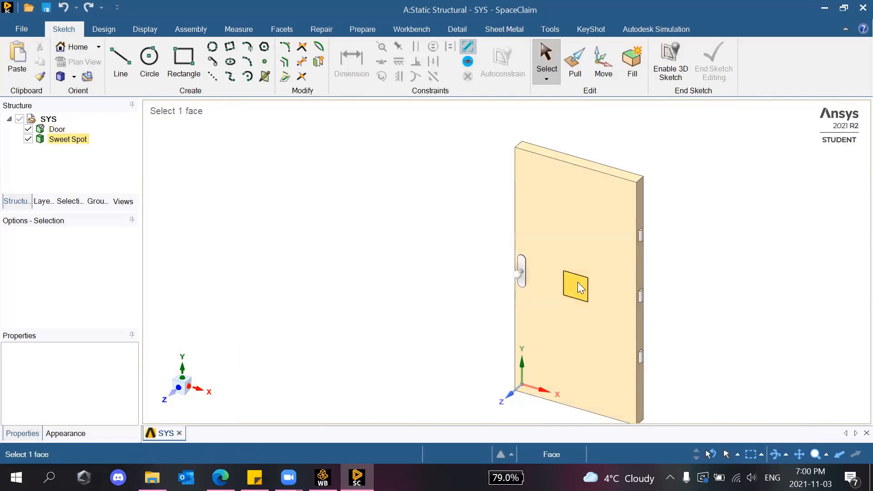
scroll(653, 230, up, 6)
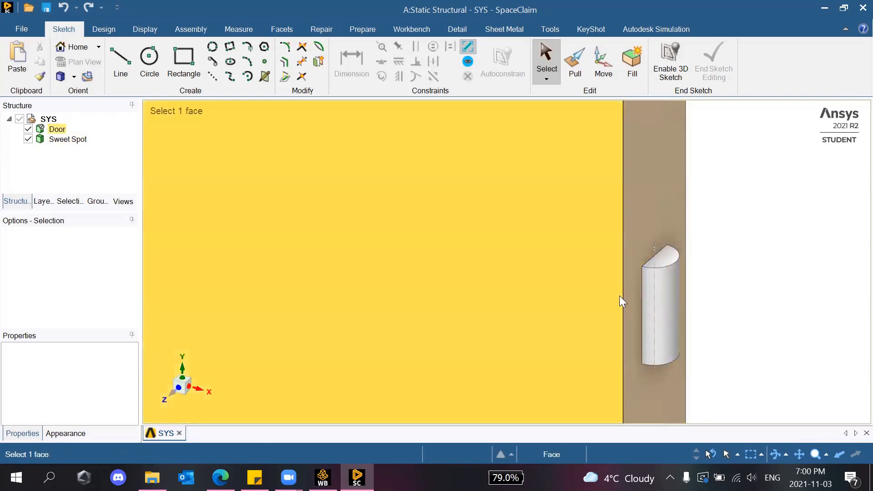
scroll(619, 272, down, 5)
scroll(480, 180, up, 8)
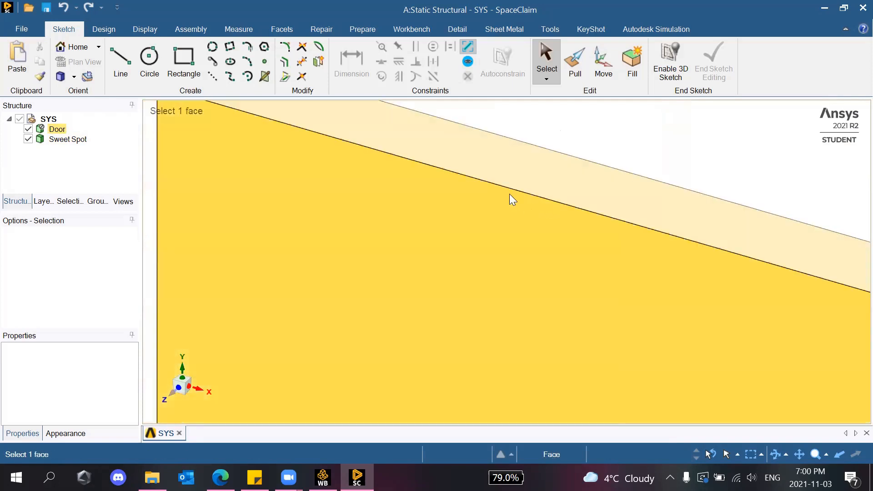
scroll(509, 194, down, 5)
scroll(279, 217, down, 5)
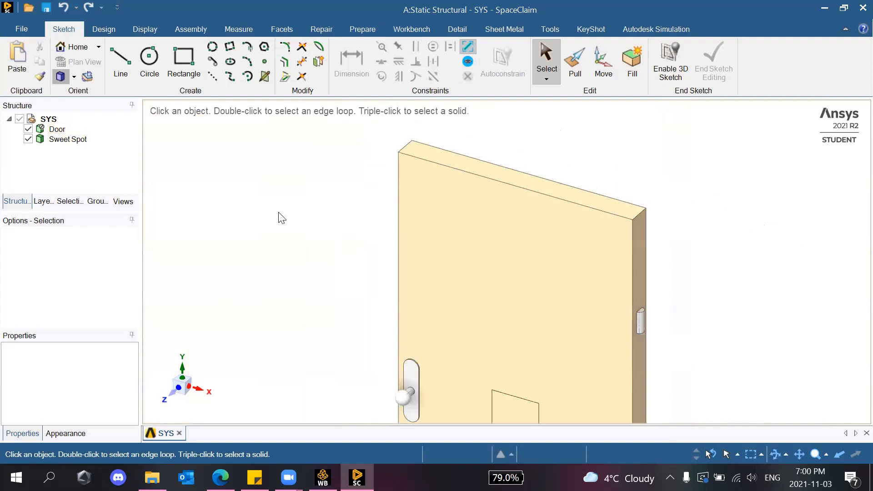
scroll(506, 260, up, 5)
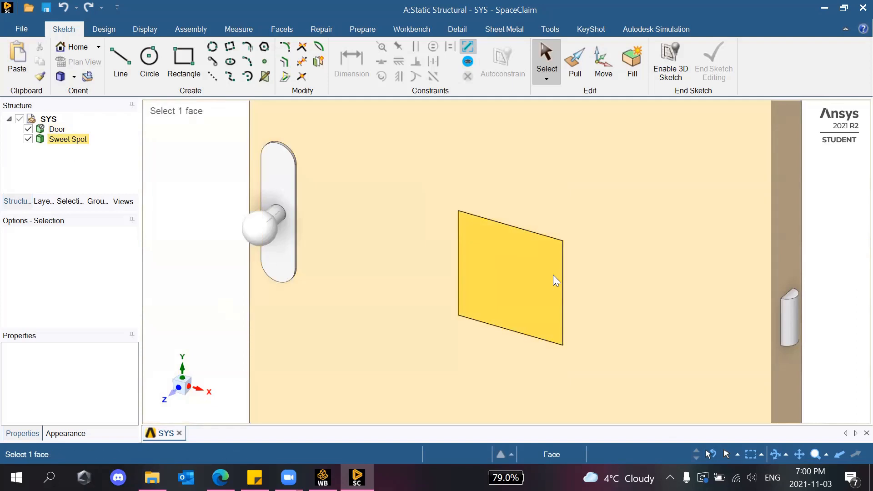
click(461, 272)
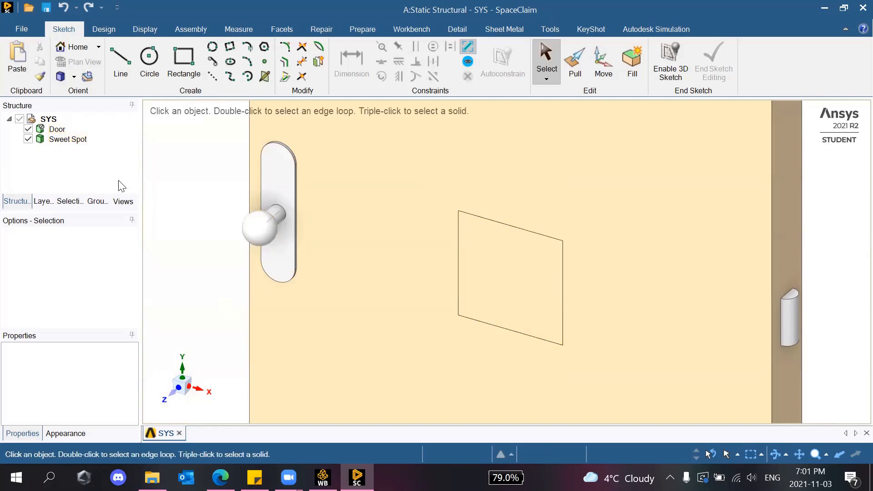
scroll(376, 205, up, 6)
scroll(395, 217, down, 13)
scroll(411, 228, up, 1)
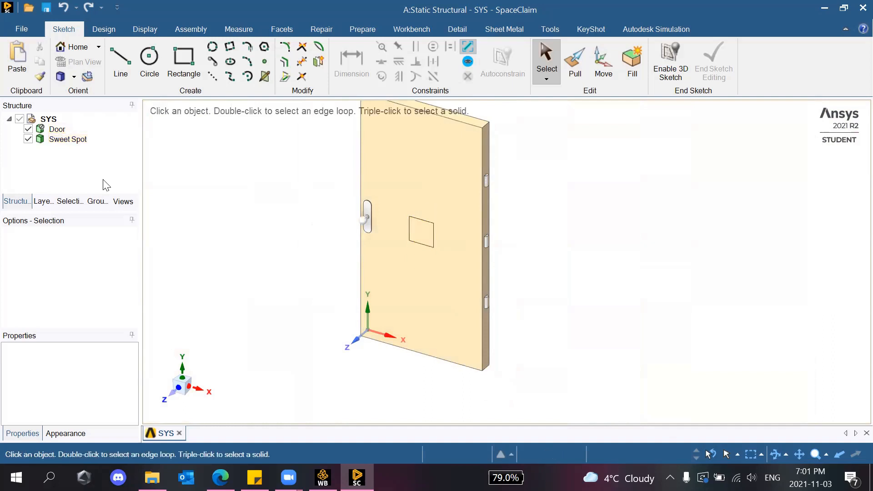
right_click(58, 130)
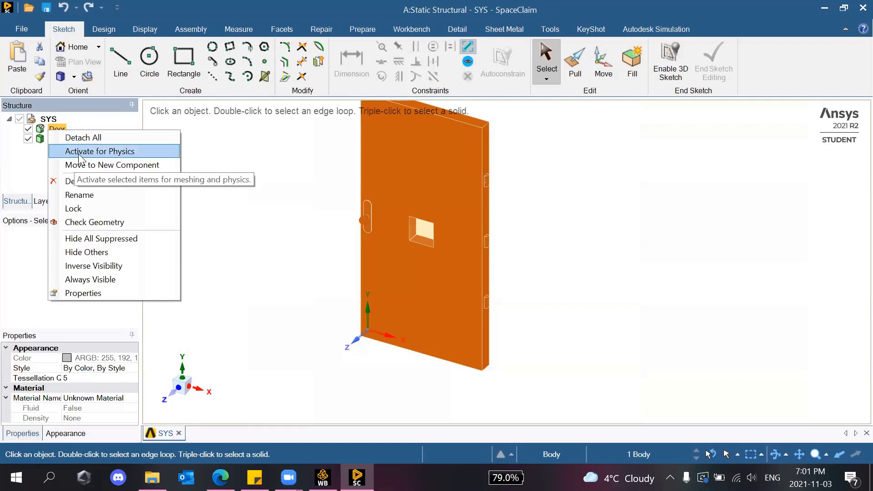
click(273, 175)
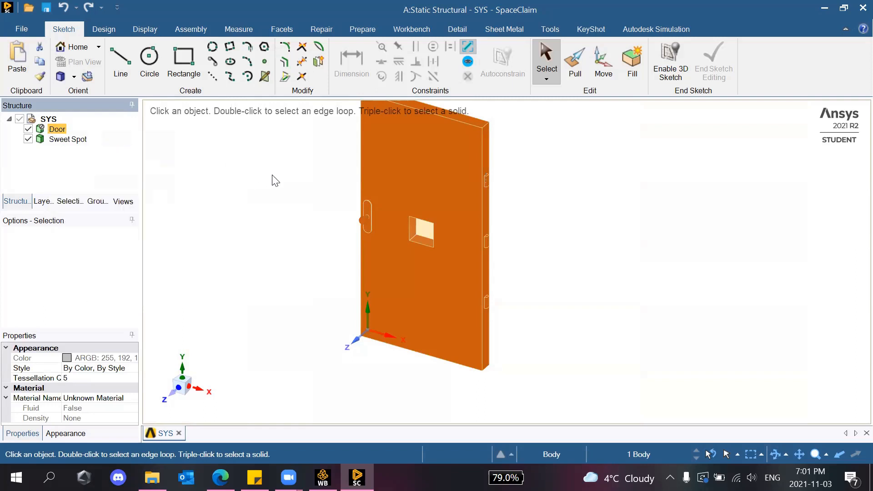
click(272, 176)
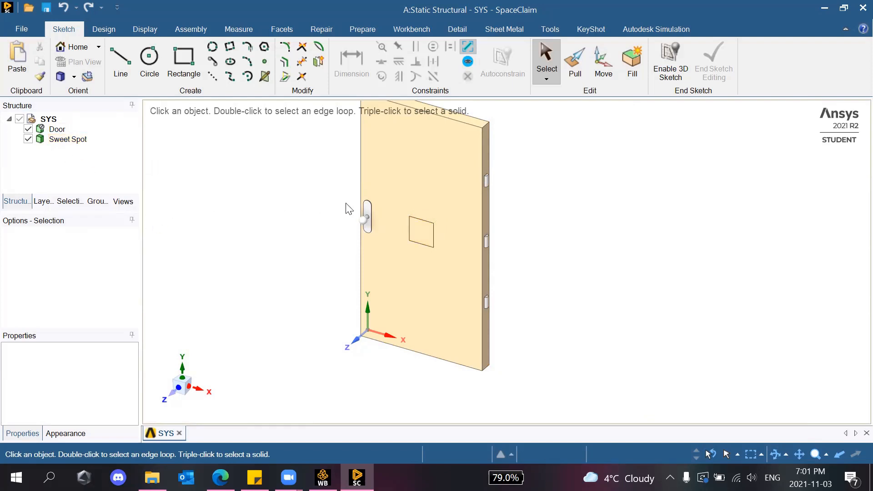
Re-centre the door in the Home isometric view and close SpaceClaim to return to Workbench.
scroll(347, 208, down, 6)
scroll(397, 198, up, 7)
scroll(194, 271, down, 2)
scroll(192, 267, down, 1)
scroll(175, 246, up, 2)
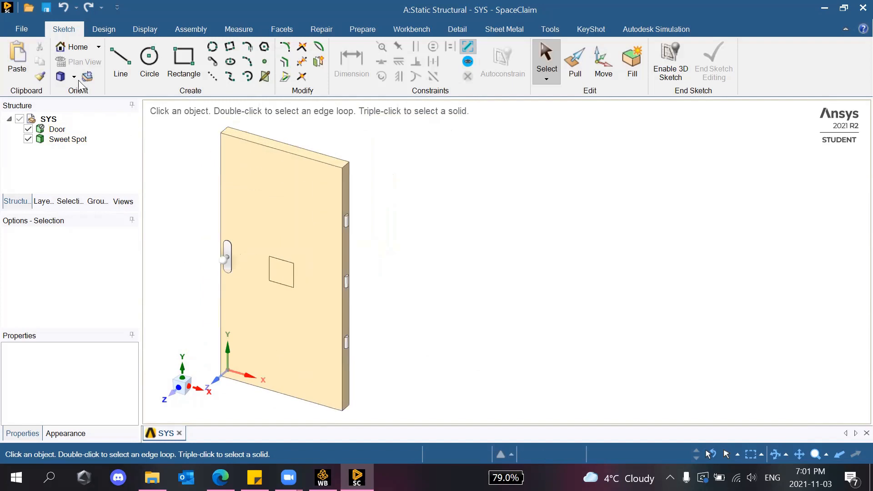
click(62, 80)
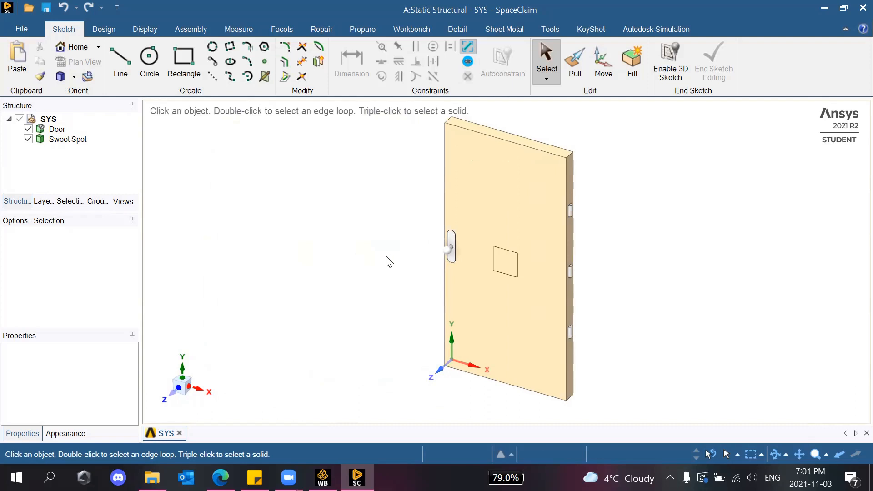
click(855, 12)
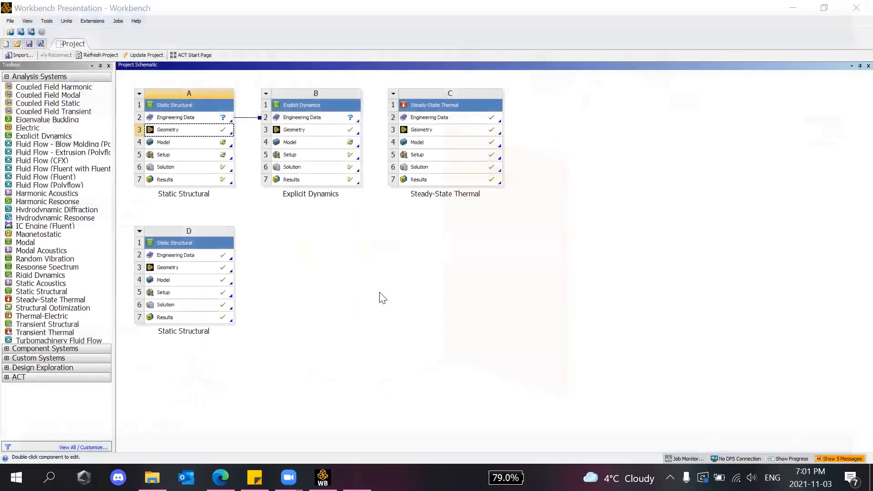
Open system A's model, re-read the updated upstream geometry, then minimize Workbench.
double_click(182, 144)
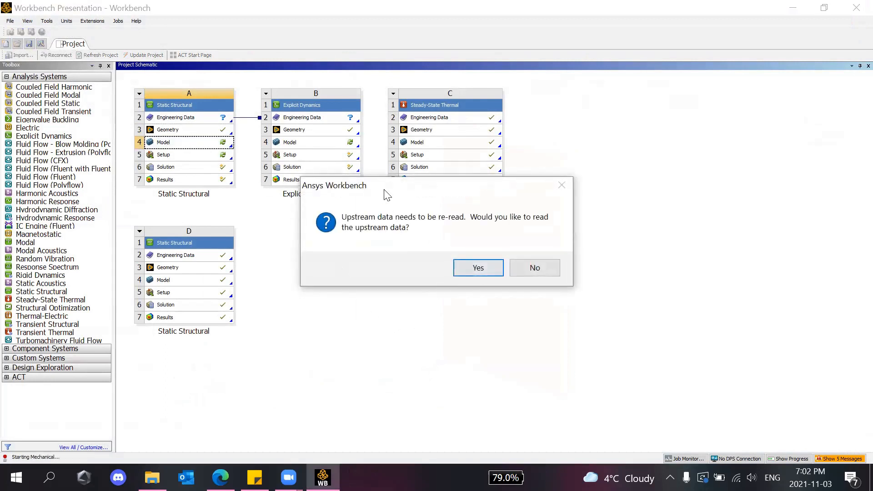
drag(387, 195, 398, 233)
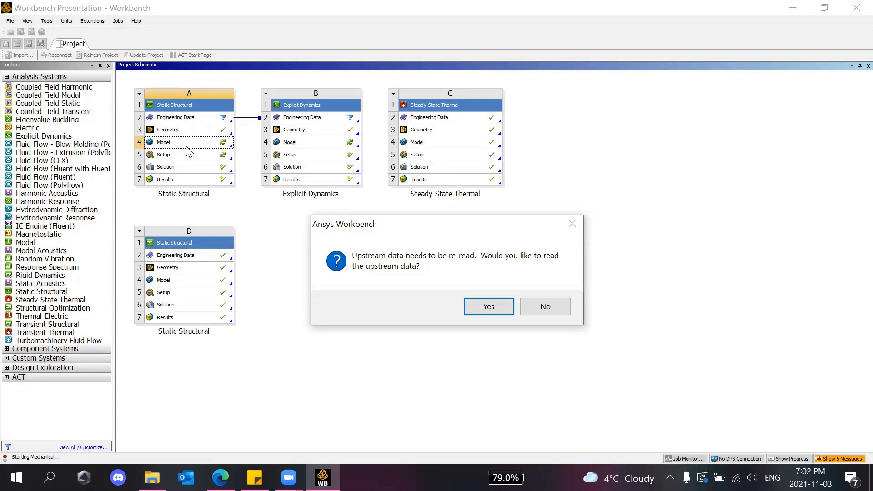
click(486, 301)
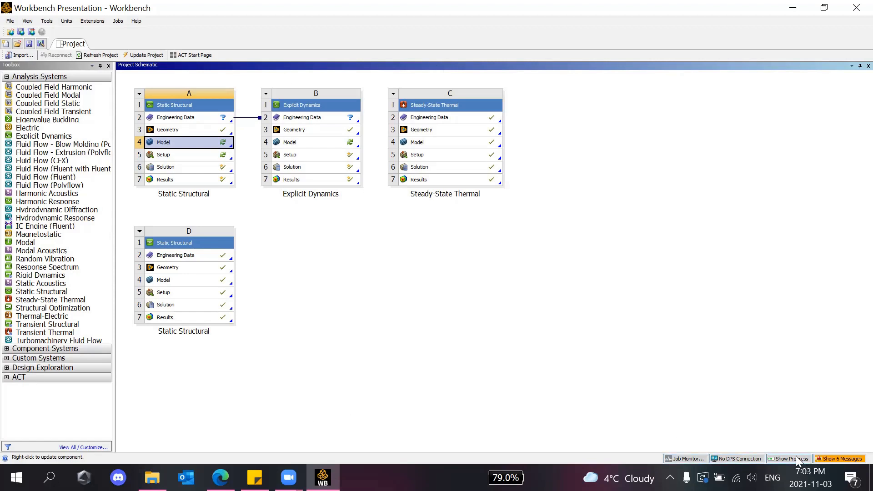
click(533, 347)
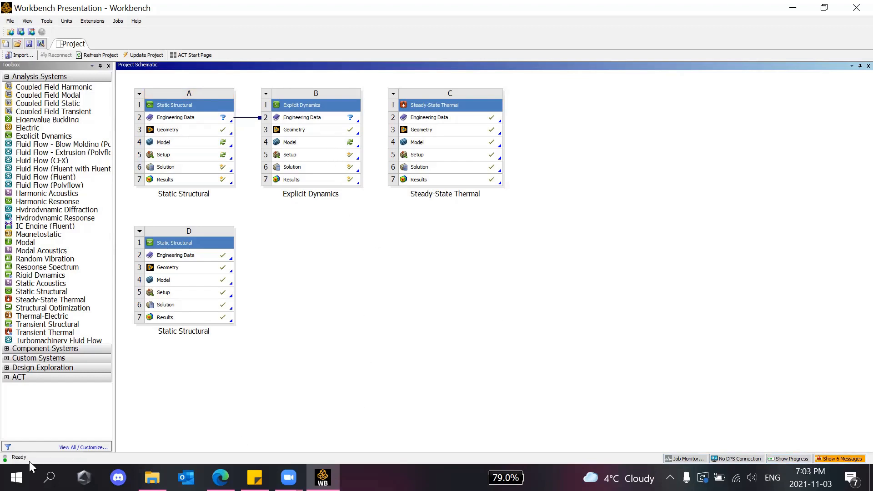
click(322, 477)
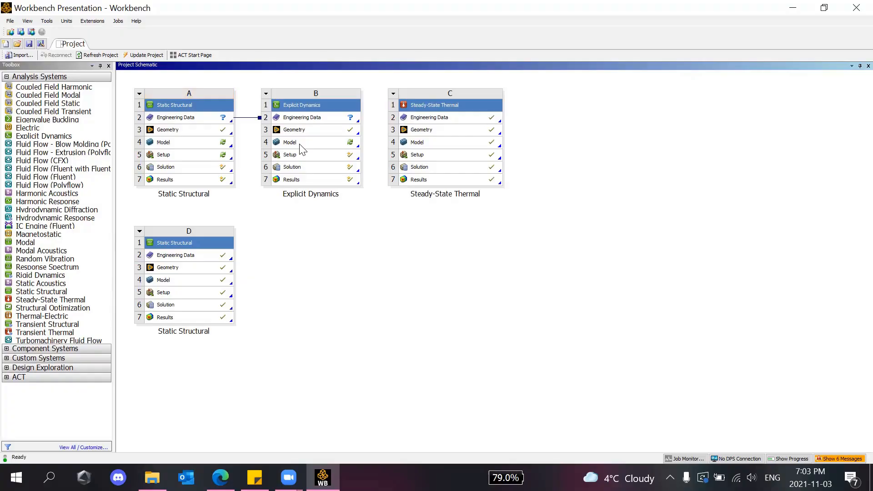
Restore Workbench and open Model cell A4 in Mechanical, declining the upstream data re-read.
click(300, 142)
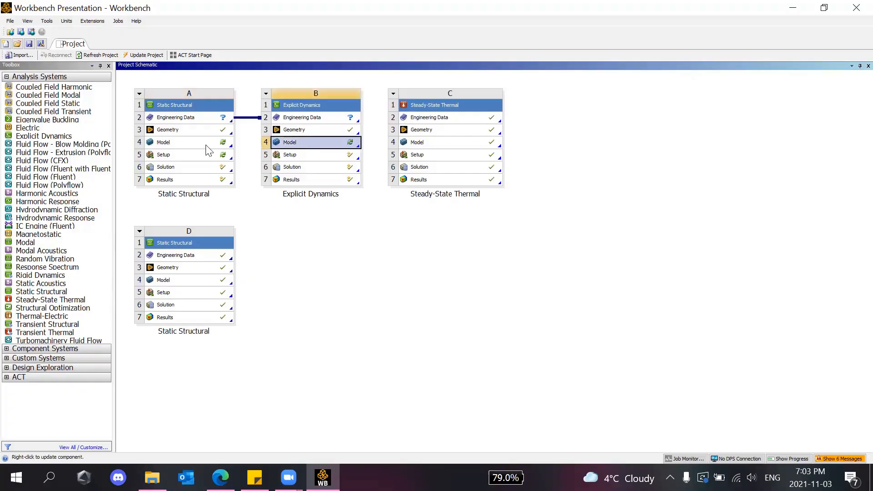
click(172, 143)
double_click(170, 144)
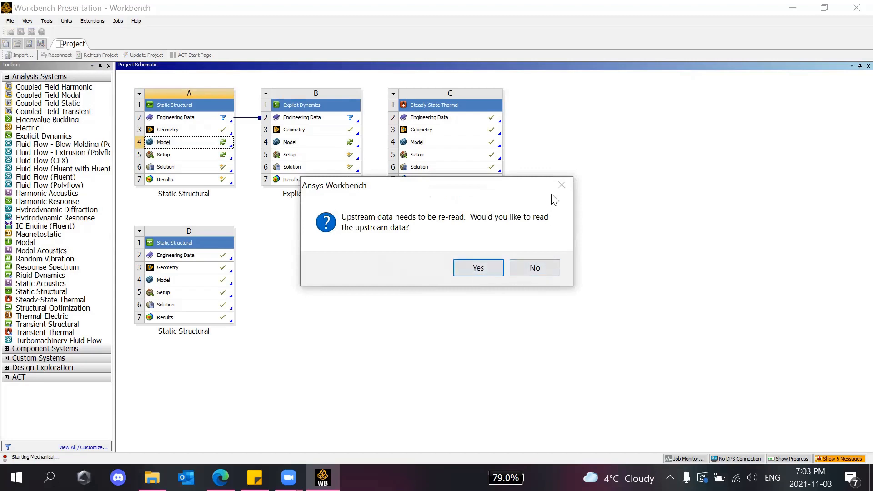
click(528, 268)
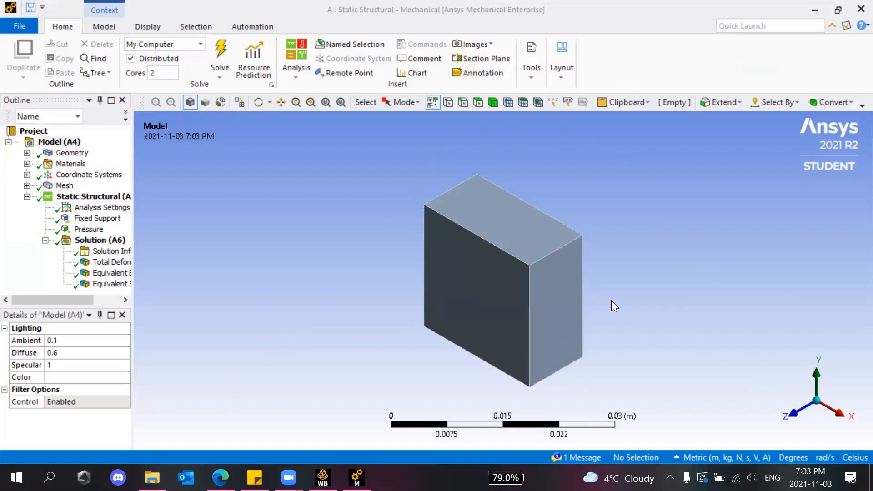
Expand Geometry, widen the Outline, and select Static Model\Sweet Spot to show its Wood, Oak details.
scroll(473, 275, down, 5)
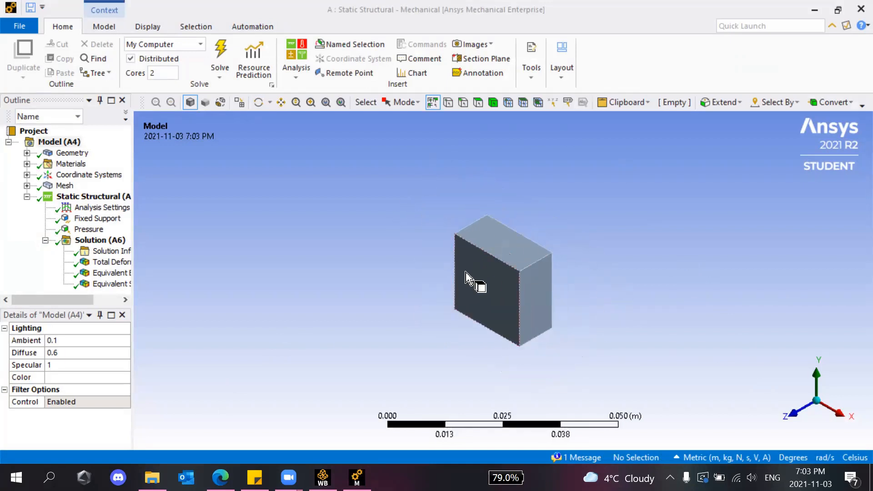
scroll(474, 275, up, 3)
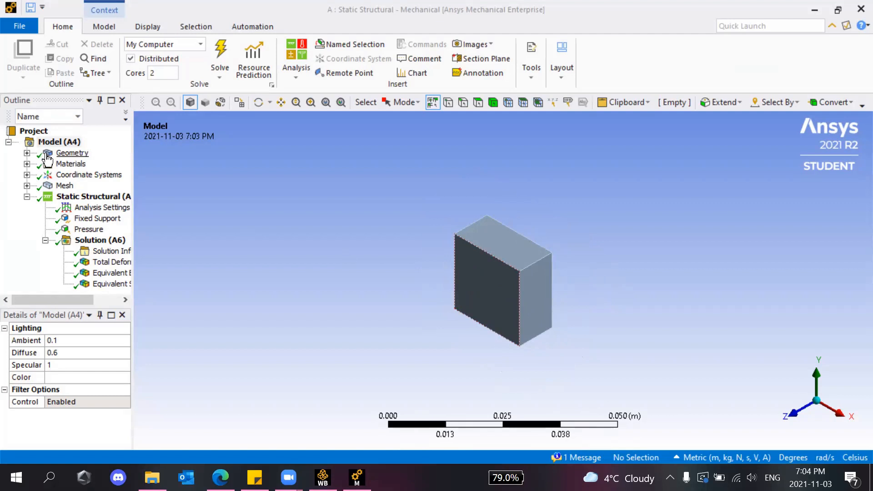
drag(83, 301, 52, 305)
mouse_move(100, 306)
mouse_down()
mouse_move(73, 306)
mouse_move(83, 304)
mouse_up()
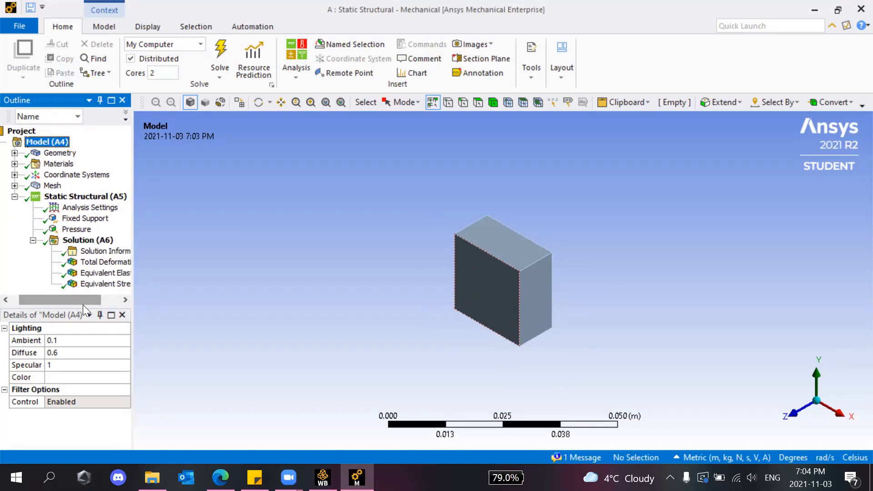
click(14, 154)
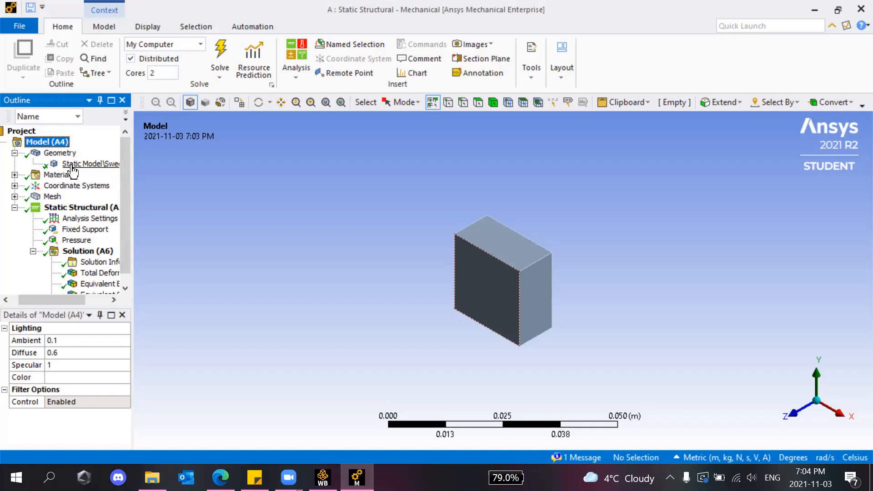
click(146, 171)
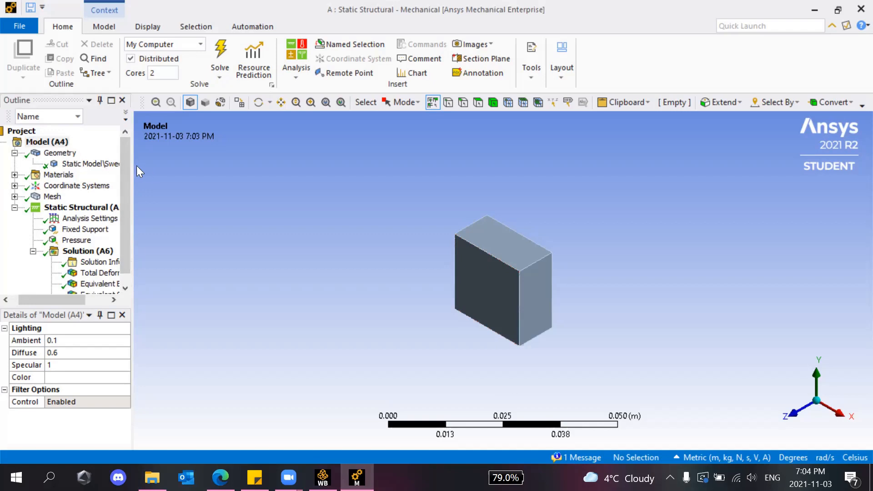
drag(134, 166, 157, 169)
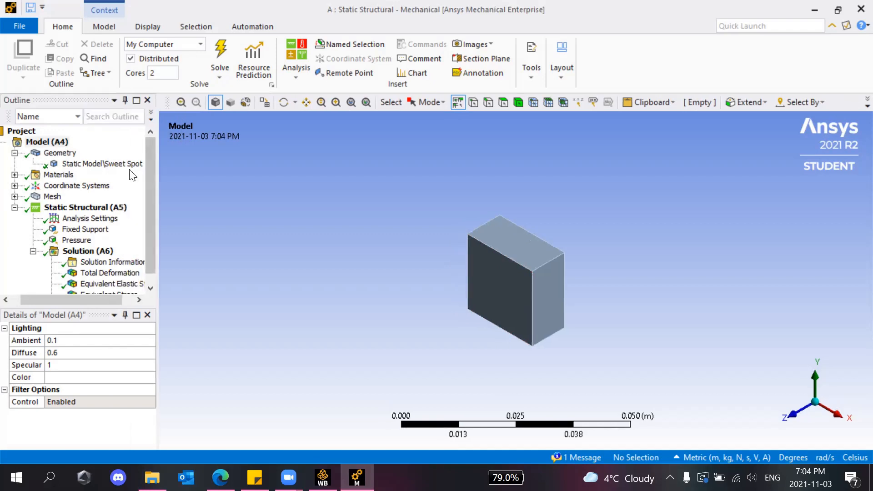
click(87, 166)
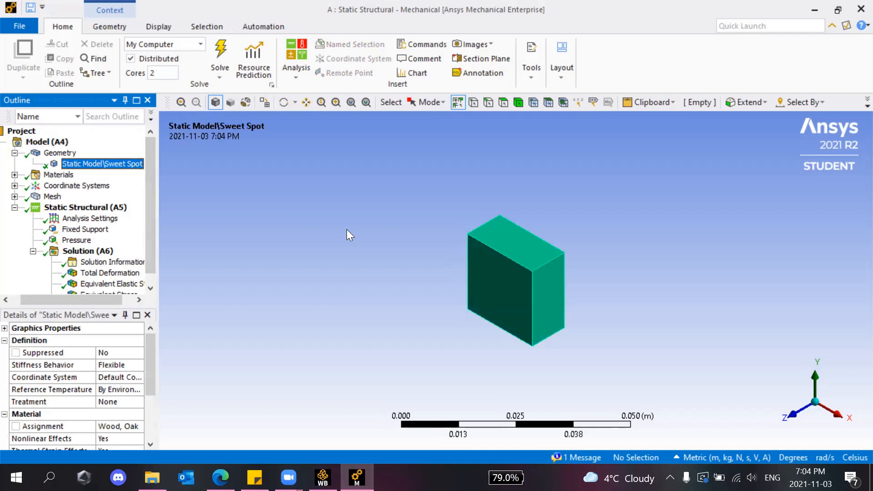
Check the Sweet Spot body's Wood, Oak material assignment, then show the Geometry node's SpaceClaim source.
right_click(118, 167)
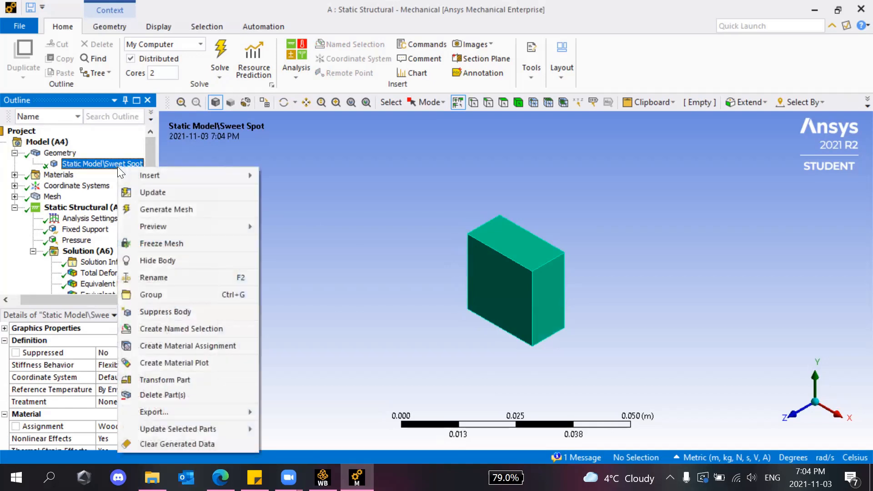
click(91, 169)
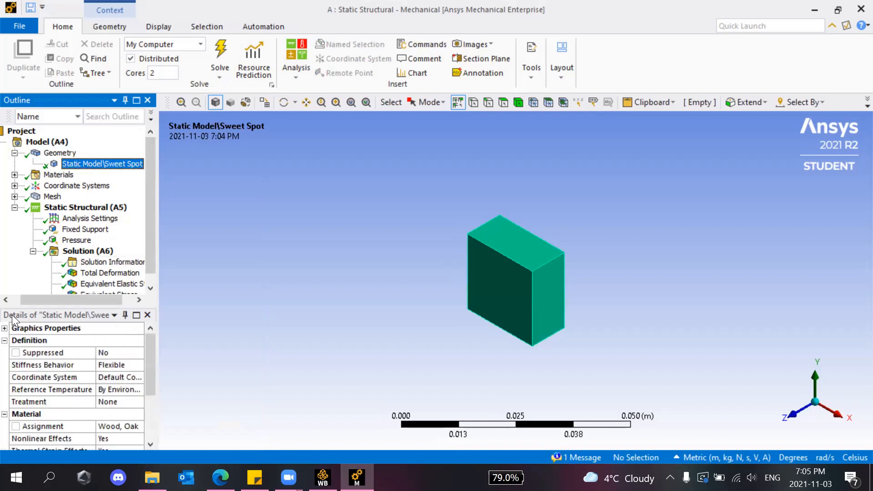
drag(157, 325, 179, 326)
scroll(86, 393, down, 1)
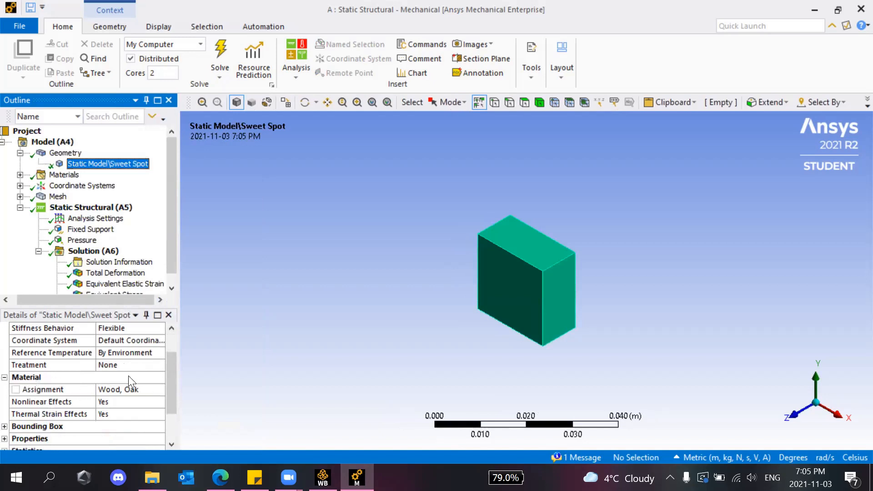
click(128, 391)
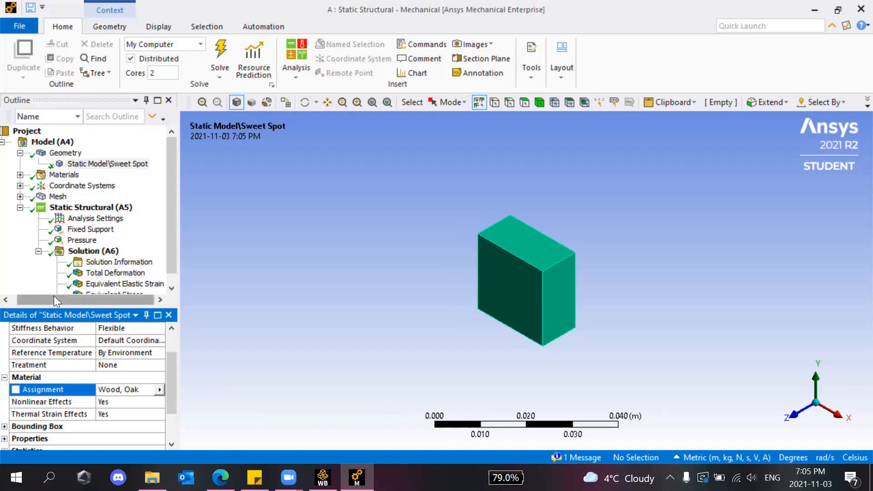
click(20, 153)
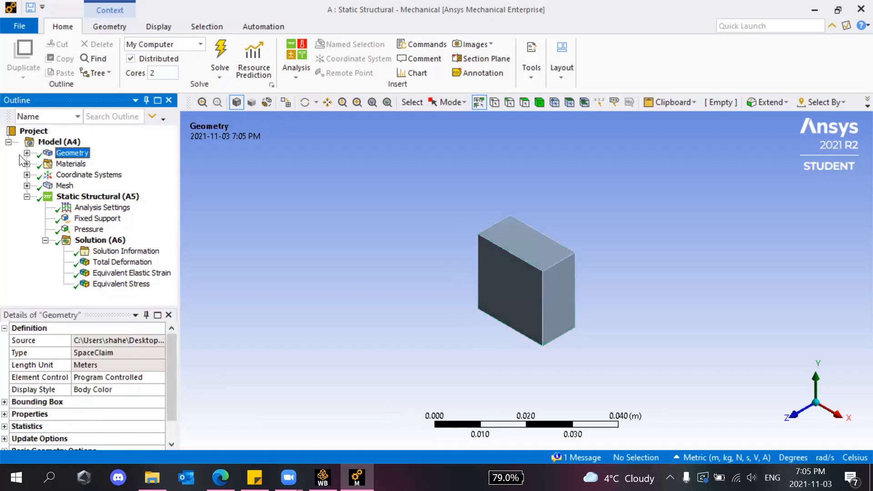
click(26, 186)
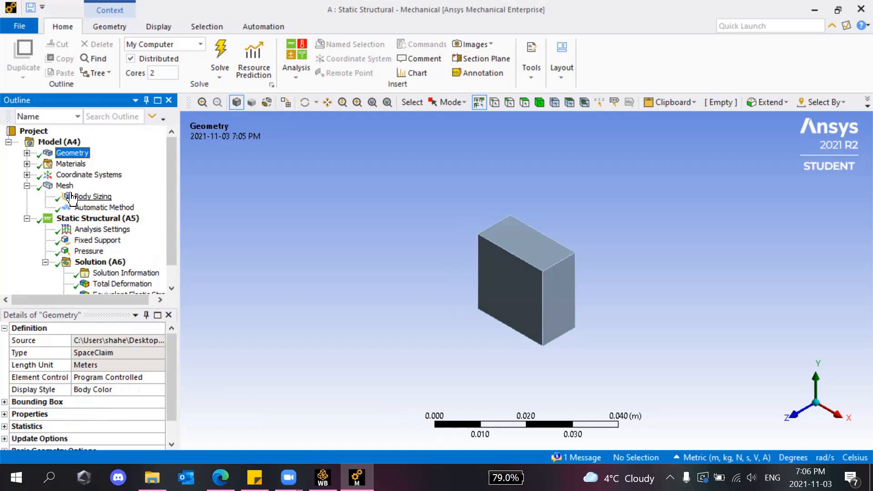
scroll(520, 253, up, 5)
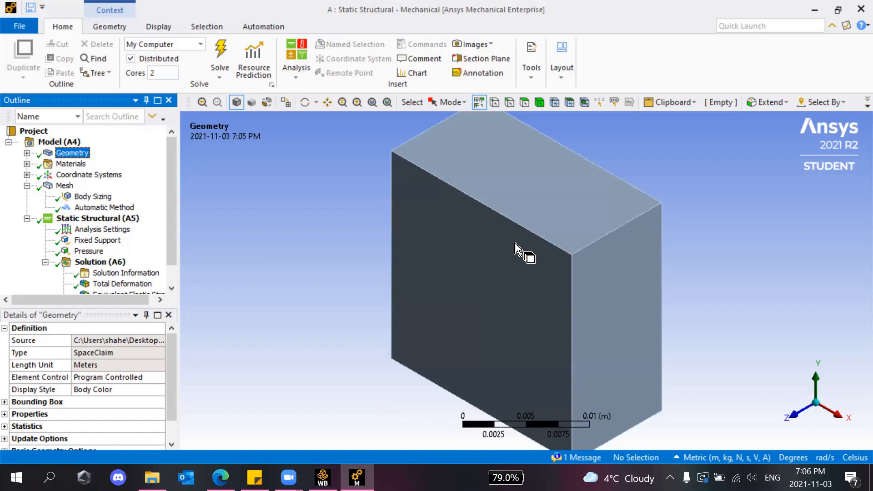
click(93, 197)
click(64, 186)
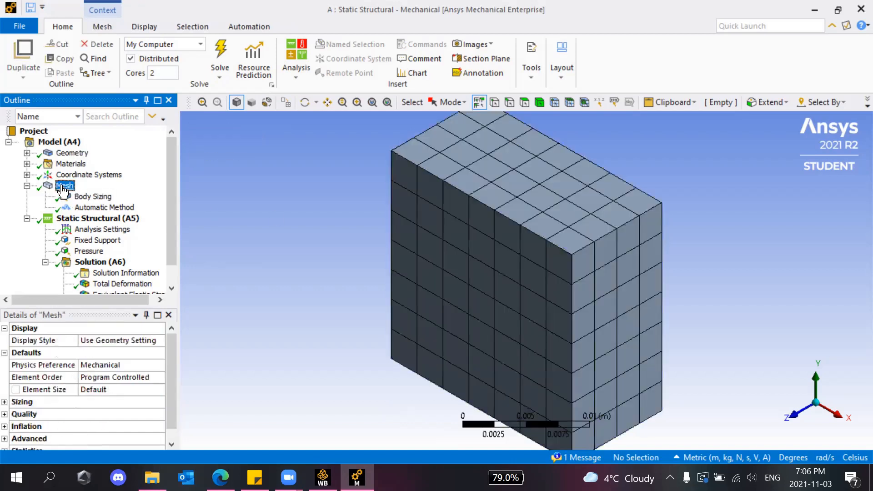
scroll(581, 214, down, 1)
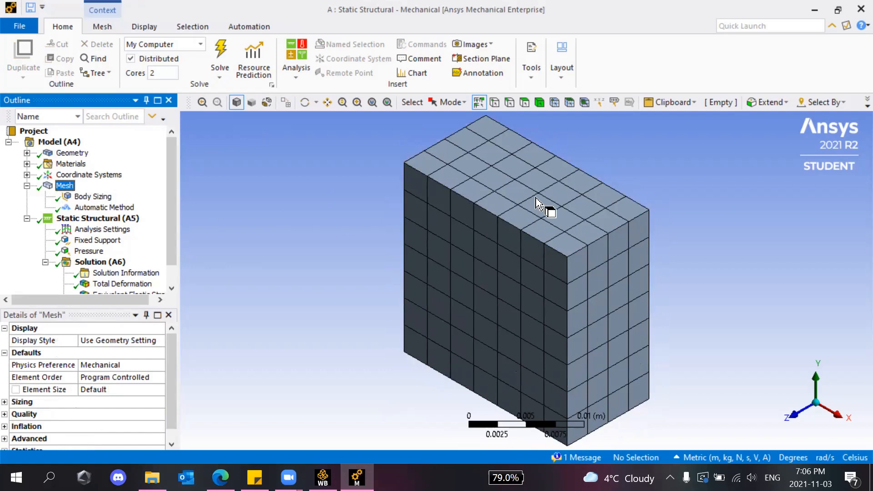
scroll(540, 197, up, 3)
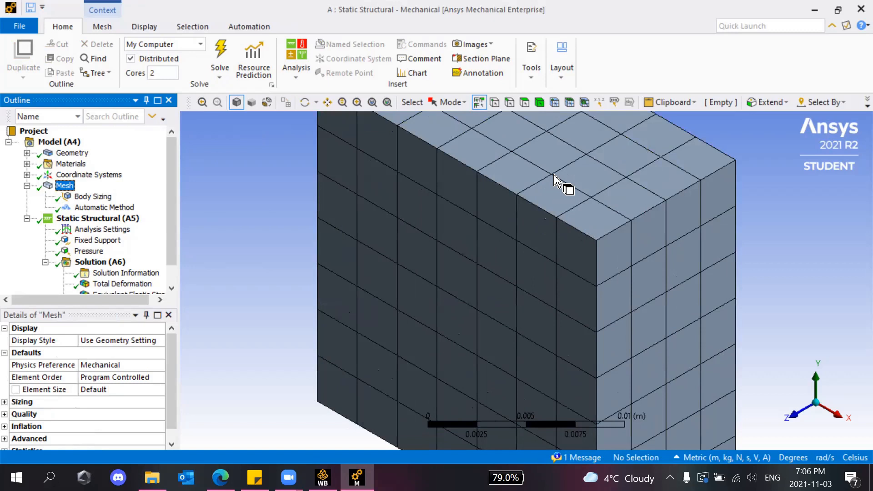
scroll(141, 248, down, 1)
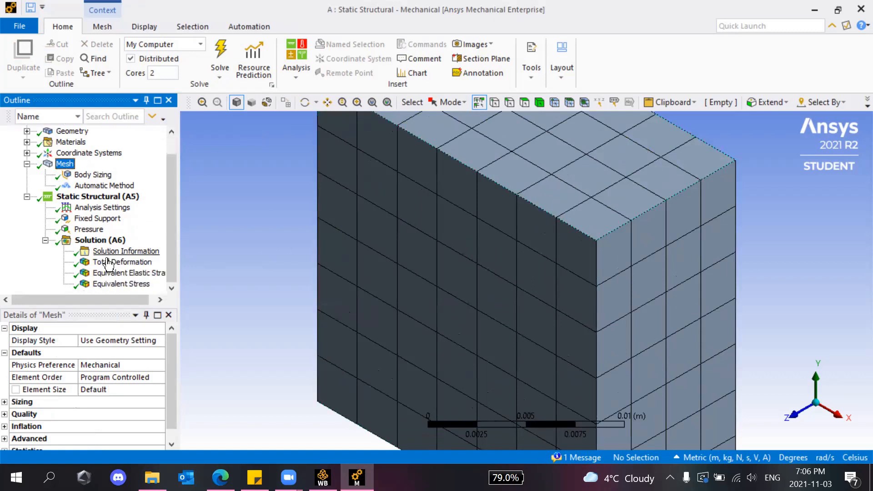
drag(114, 286, 584, 159)
scroll(584, 157, down, 4)
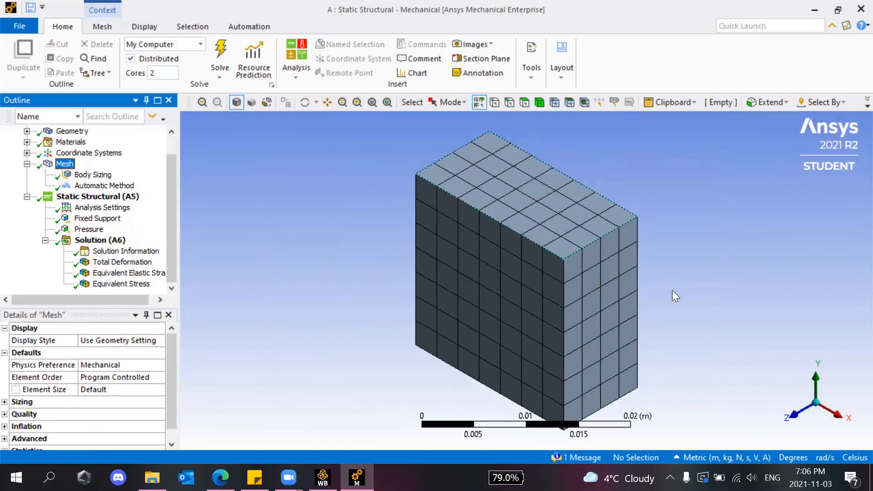
click(813, 404)
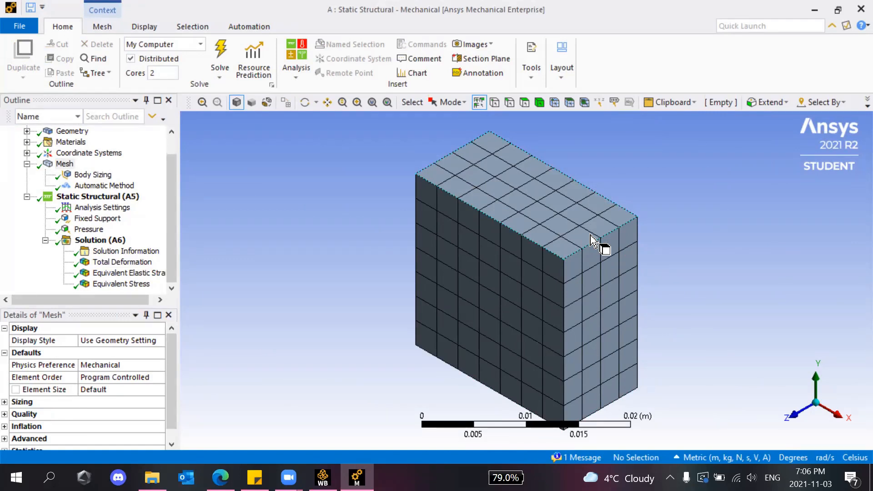
scroll(590, 235, up, 3)
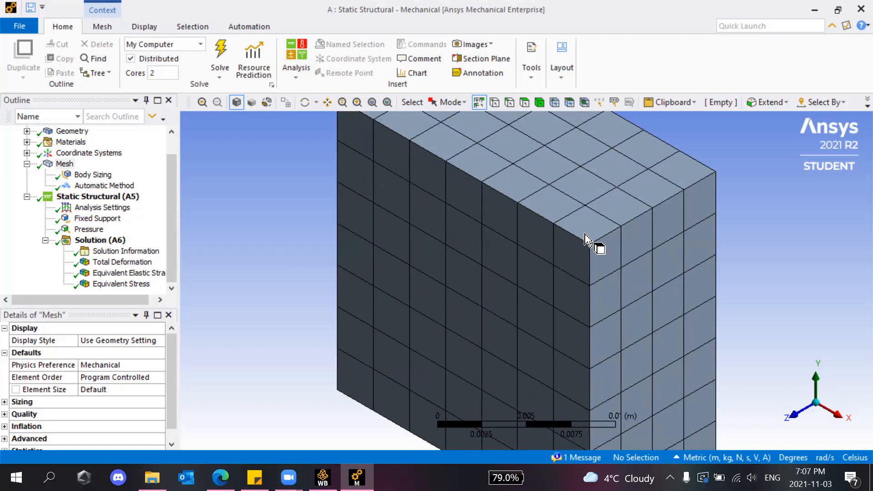
scroll(584, 234, down, 3)
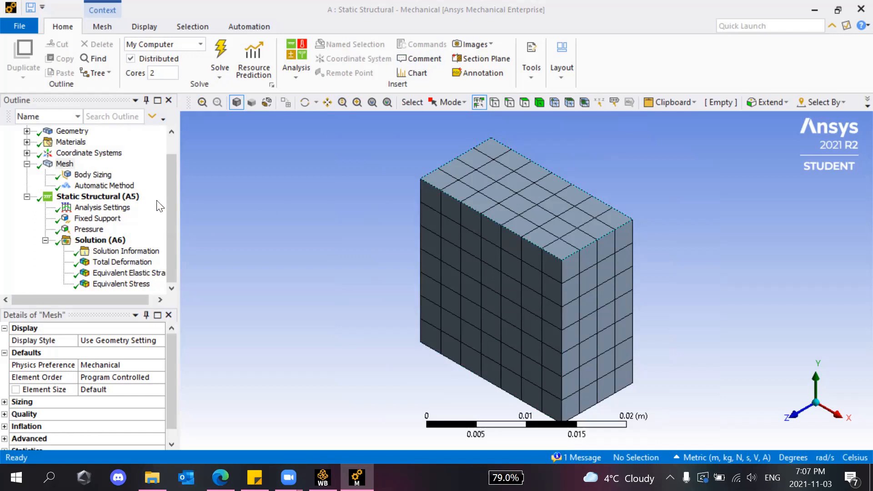
scroll(19, 163, up, 1)
click(27, 153)
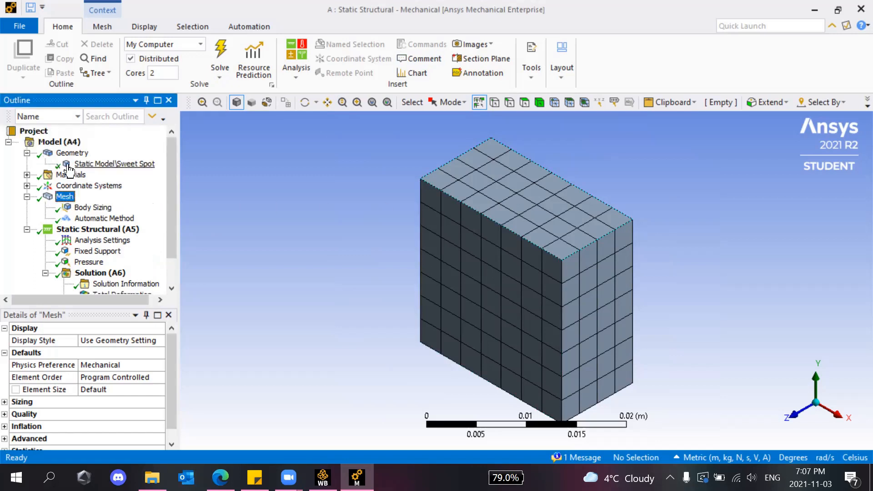
click(70, 164)
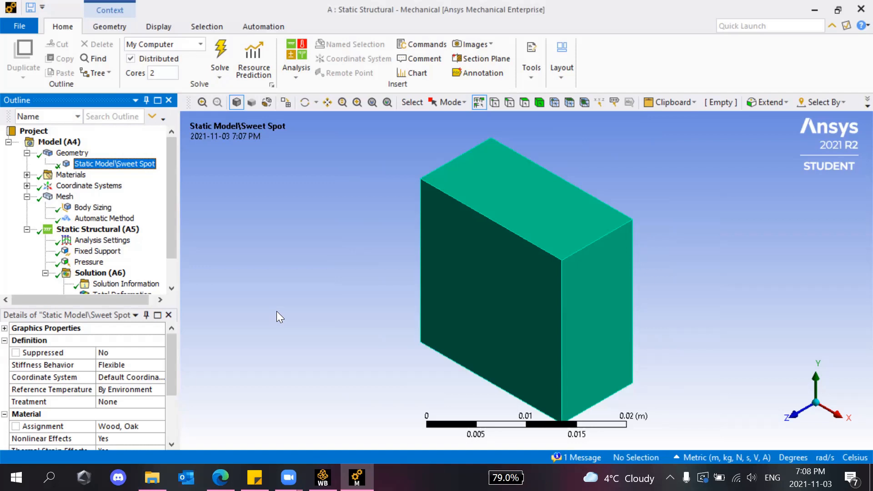
click(465, 65)
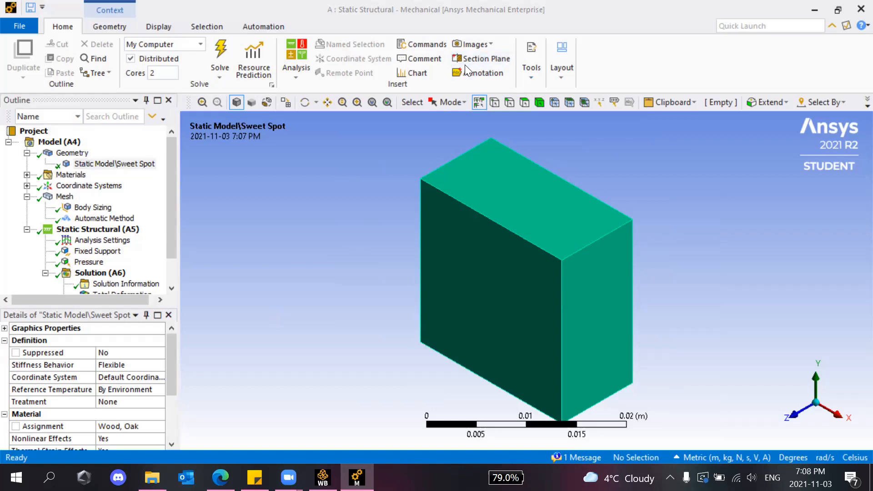
click(64, 196)
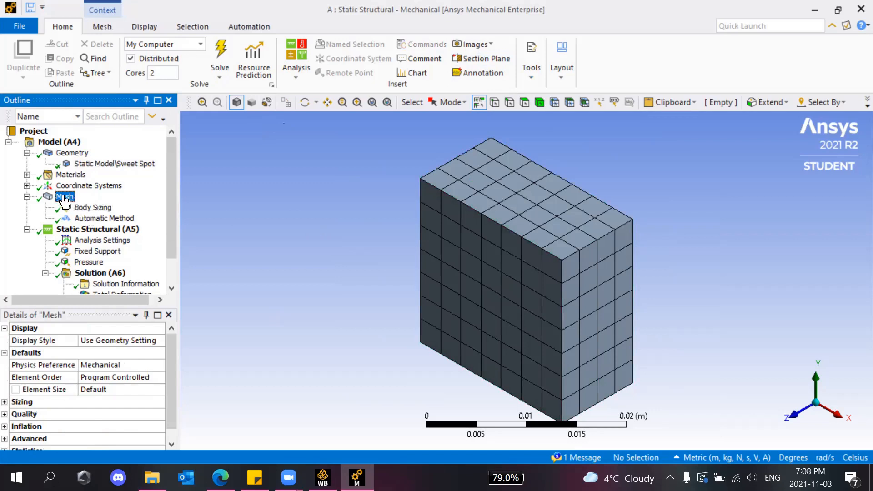
Insert a Body Sizing on the Sweet Spot body with an element size of 0.003.
right_click(64, 197)
mouse_move(84, 205)
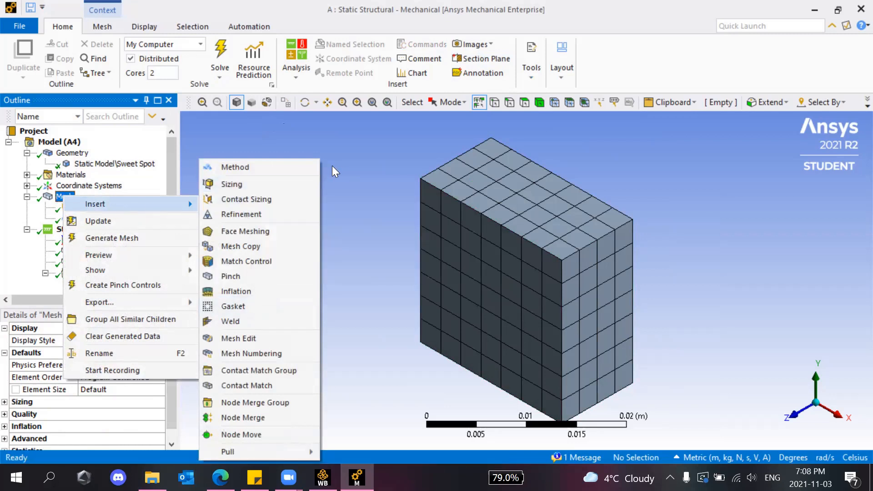
click(262, 185)
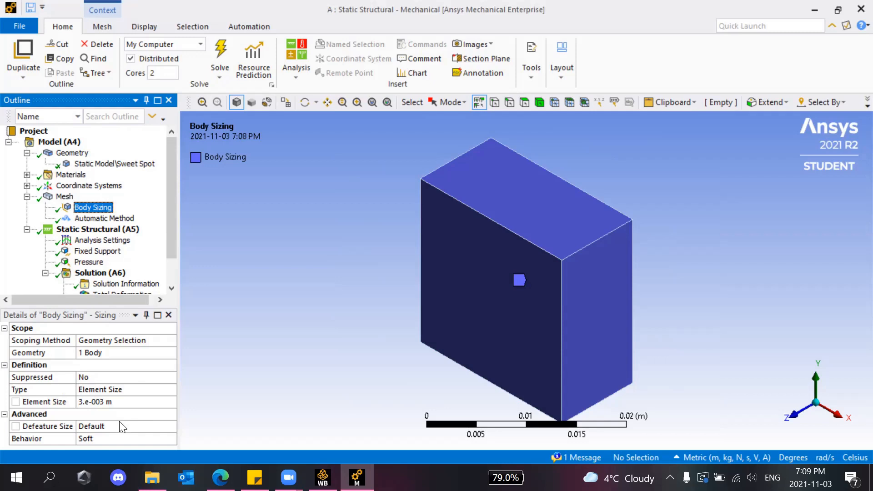
click(108, 352)
click(157, 341)
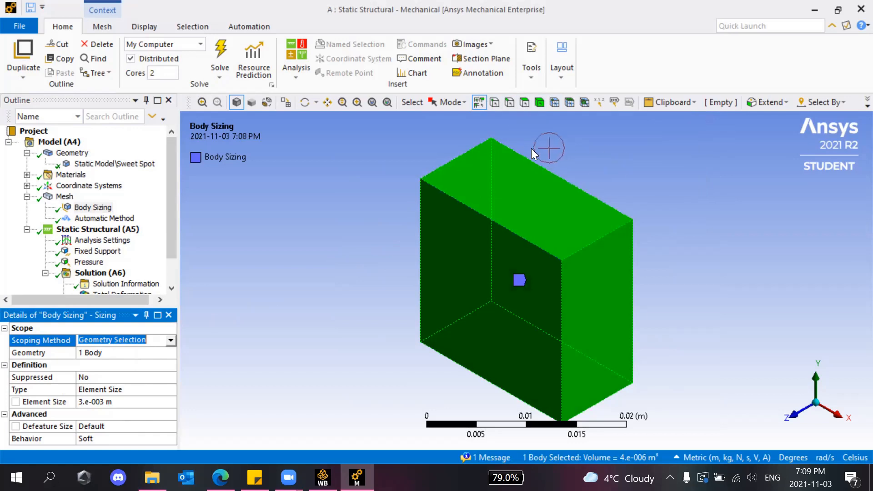
click(538, 104)
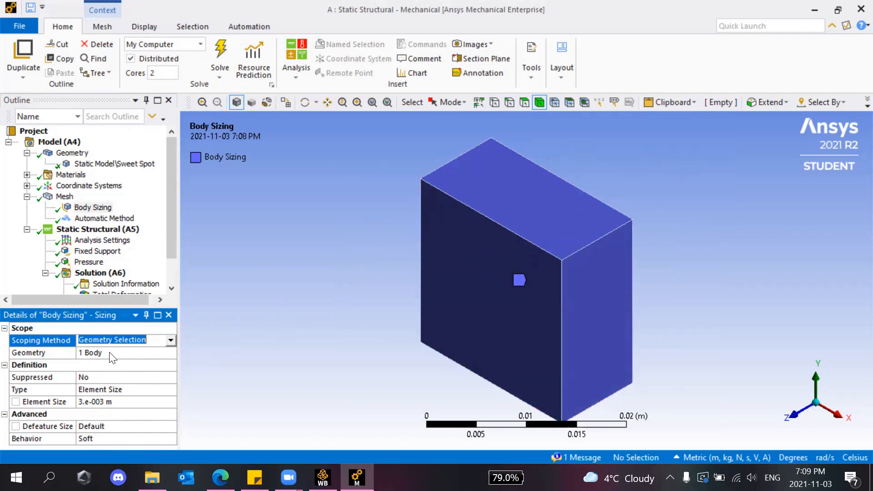
click(113, 402)
text(0.003)
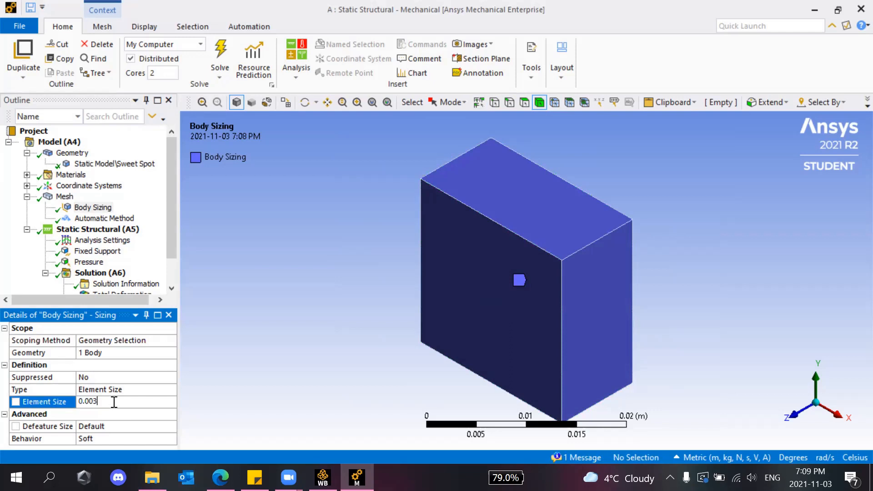
Review the Automatic Method control's settings, leaving the Mesh menu without inserting another control.
click(89, 220)
right_click(64, 196)
mouse_move(81, 203)
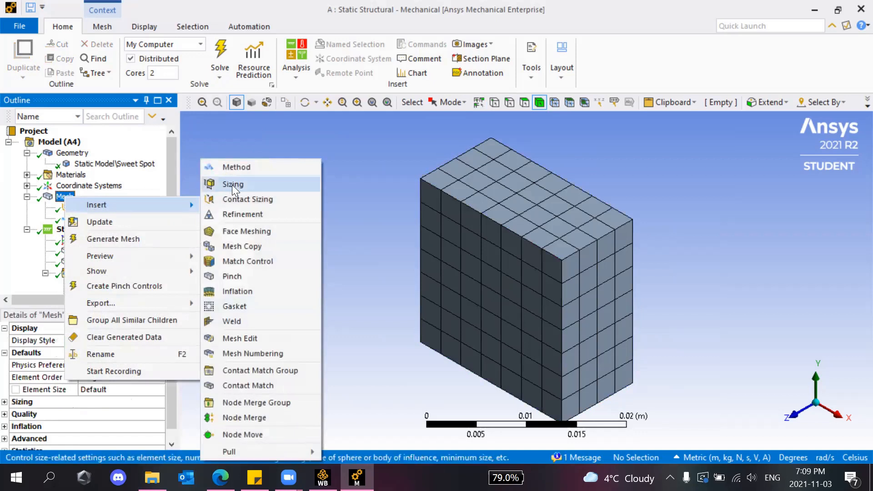
click(210, 148)
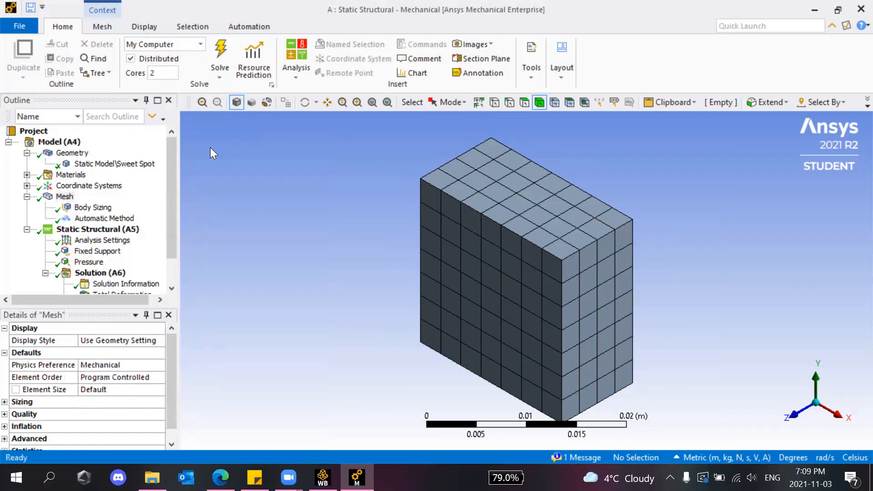
Inspect the mesh and keep the Automatic Method control's Method set to Automatic.
click(98, 229)
click(100, 219)
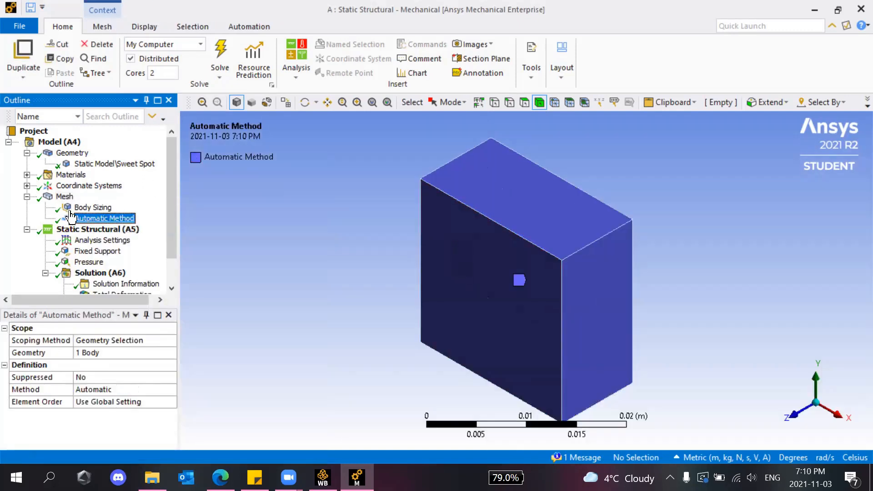
click(64, 196)
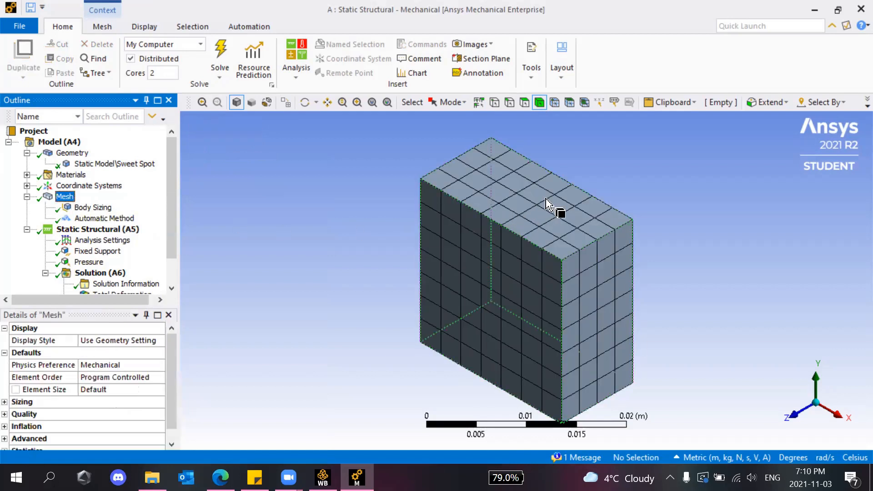
scroll(552, 196, up, 5)
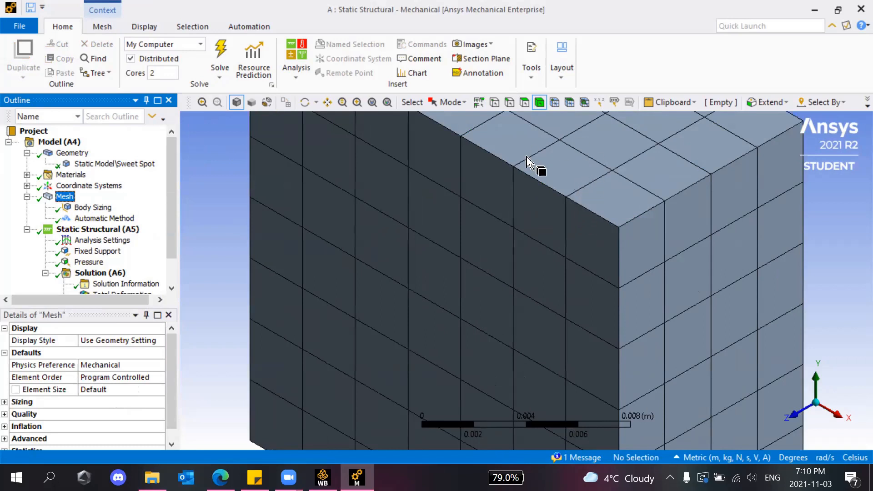
scroll(579, 210, down, 5)
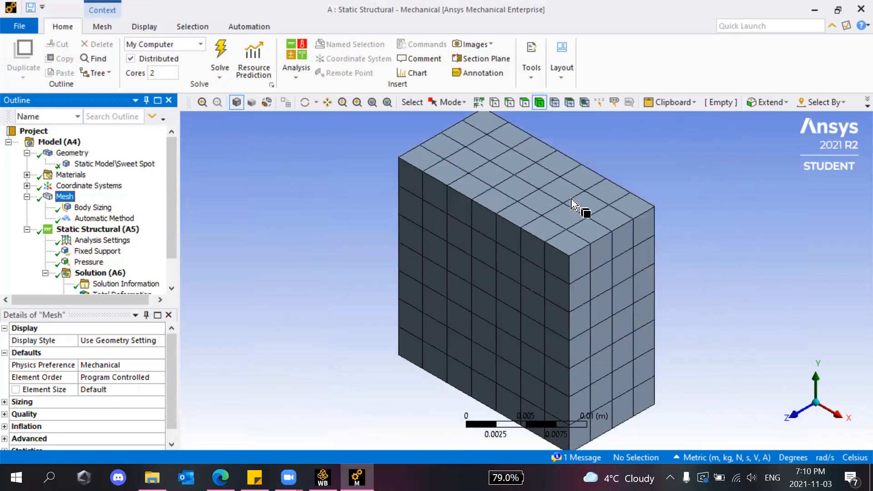
click(116, 219)
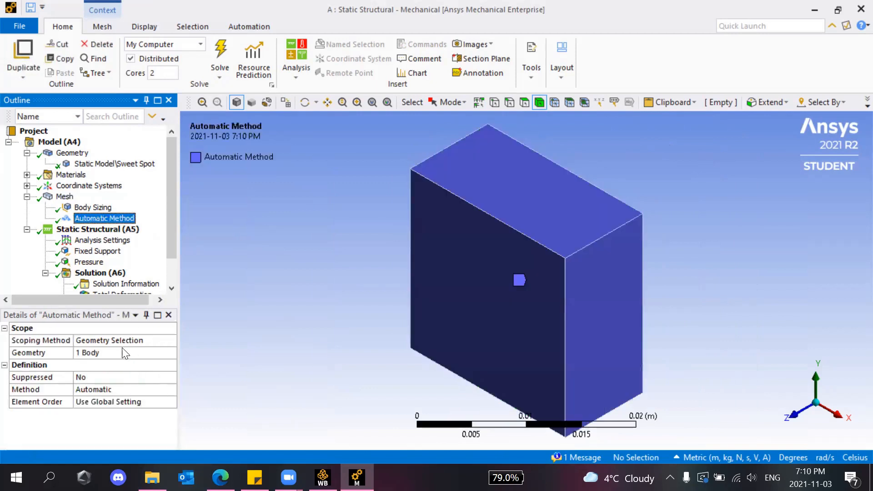
click(109, 390)
click(171, 390)
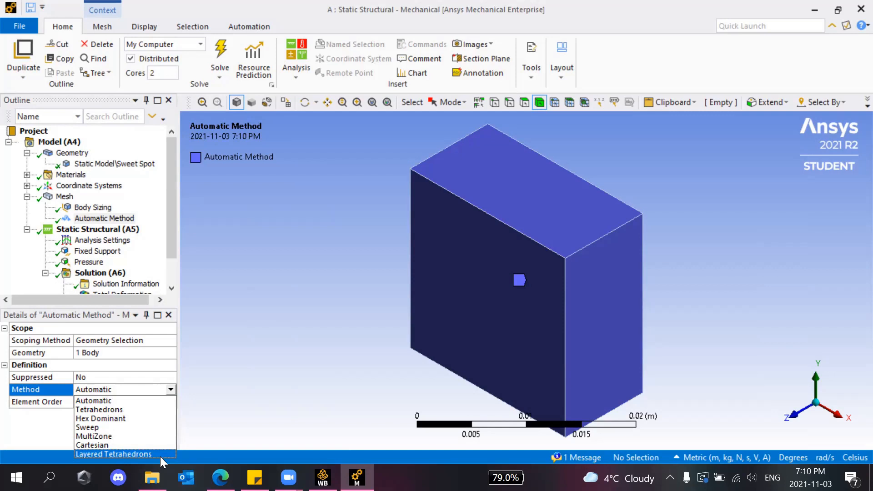
click(171, 388)
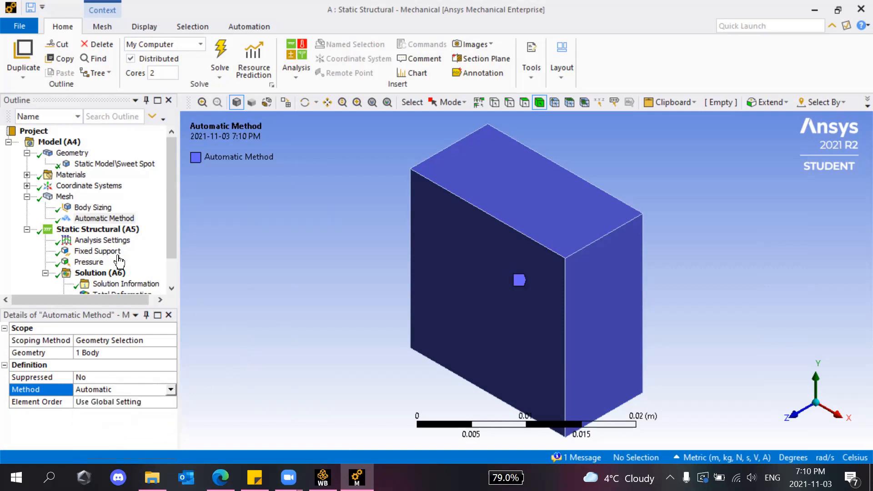
Generate the mesh with the 0.003 m body sizing and Automatic method, then zoom to inspect it.
right_click(67, 198)
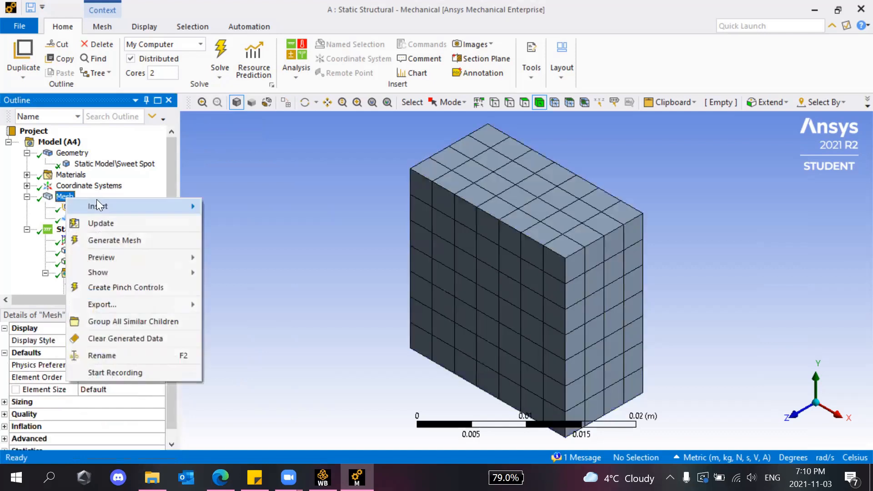
mouse_move(172, 206)
click(280, 180)
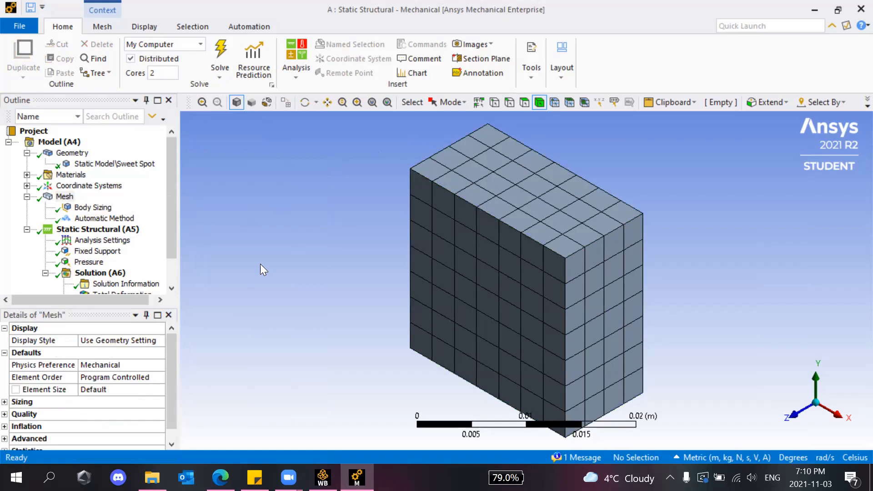
right_click(62, 198)
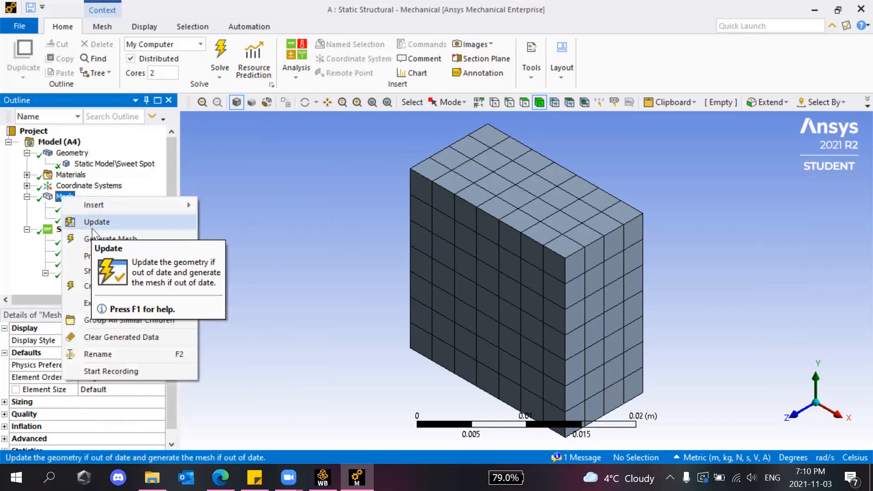
click(96, 239)
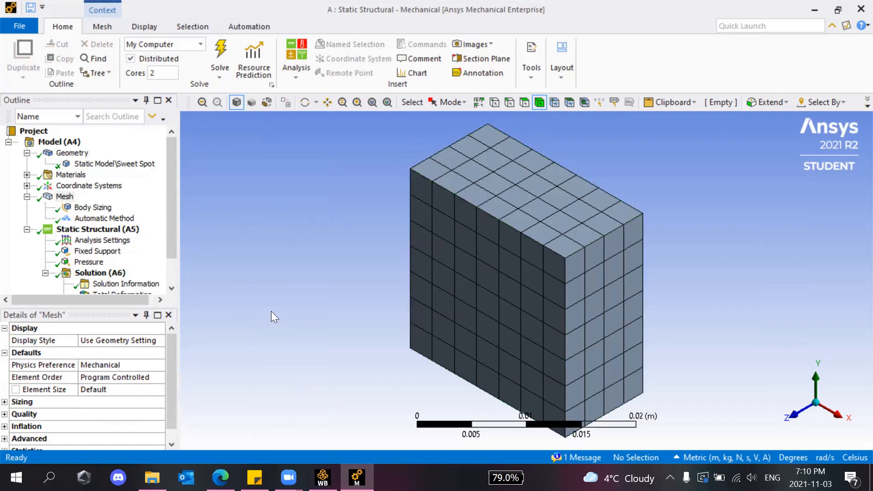
click(65, 197)
right_click(66, 200)
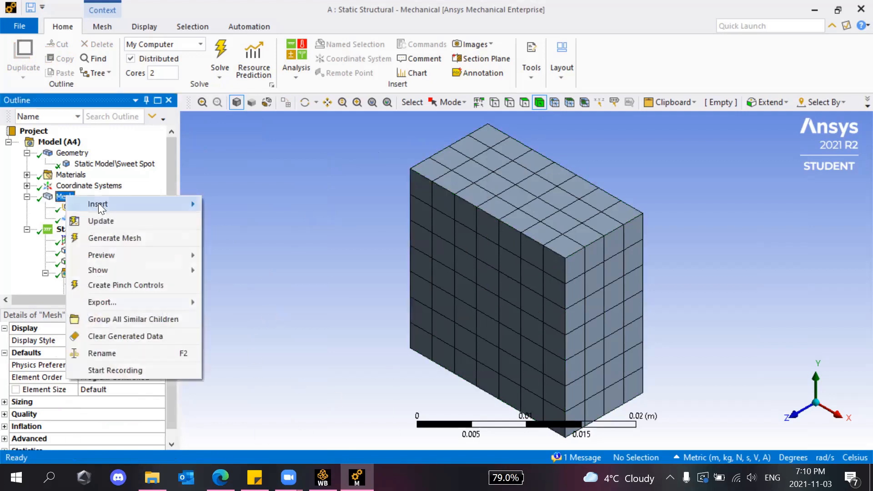
click(110, 243)
scroll(99, 260, down, 1)
scroll(252, 267, up, 2)
scroll(339, 292, down, 4)
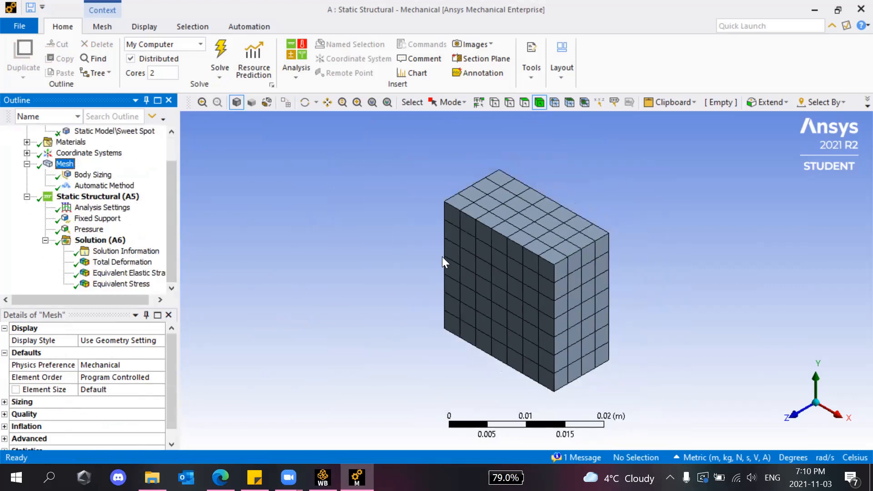
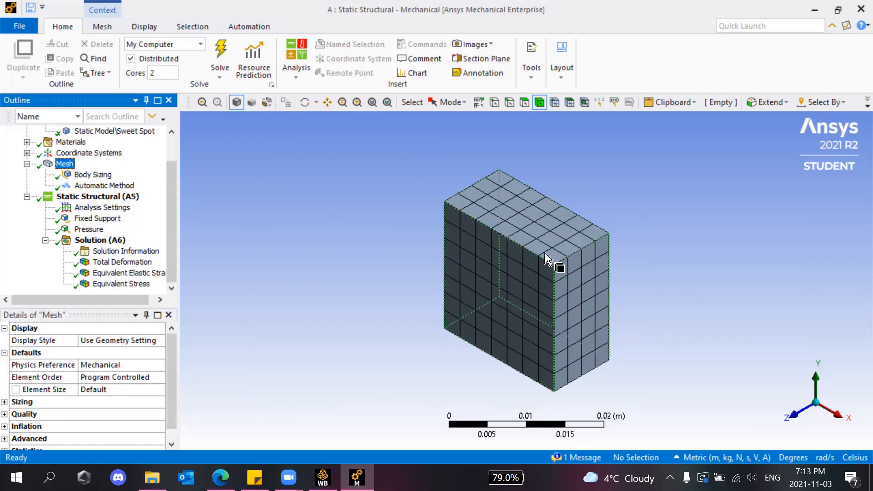
Browse the Insert submenu of loads and supports for Static Structural (A5).
scroll(500, 294, up, 2)
scroll(473, 293, down, 1)
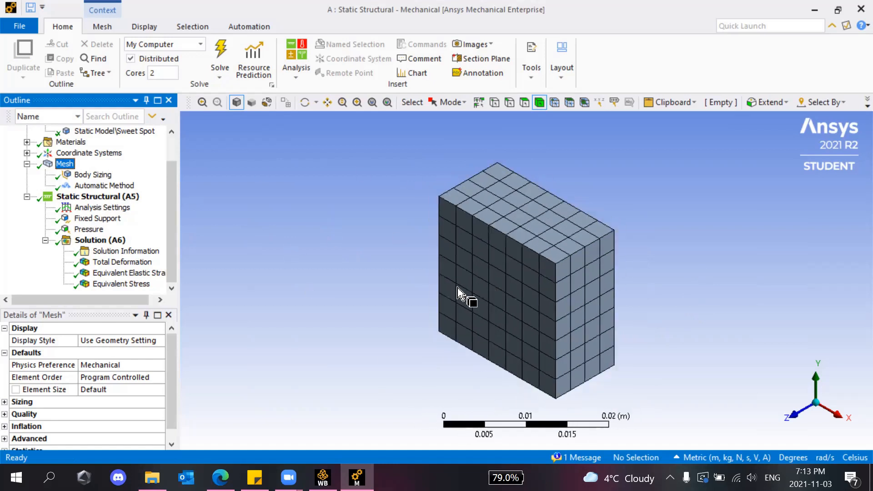
right_click(99, 196)
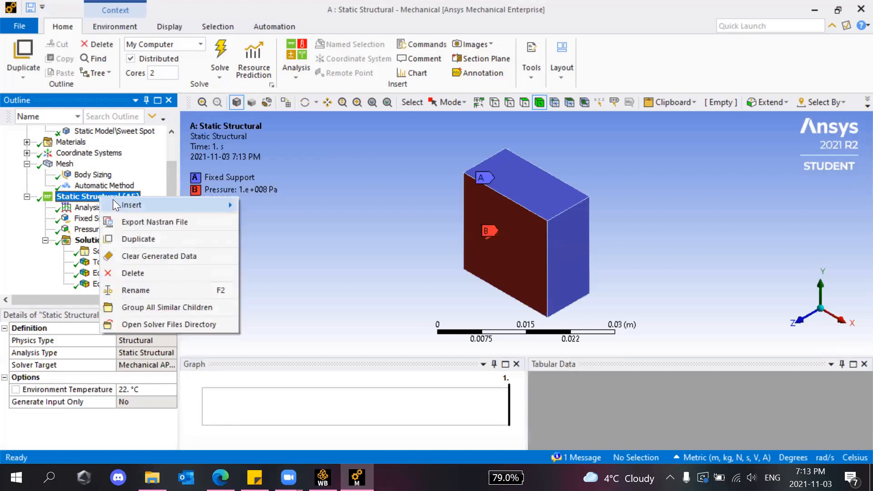
mouse_move(121, 205)
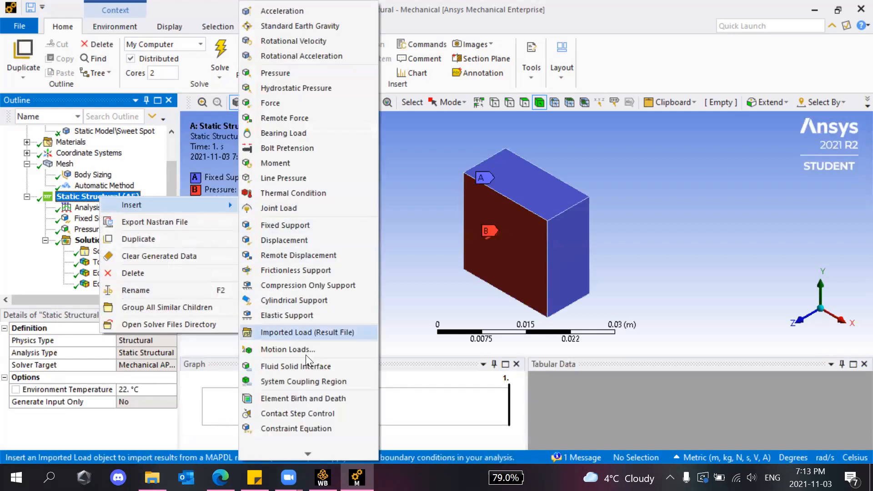
mouse_move(308, 453)
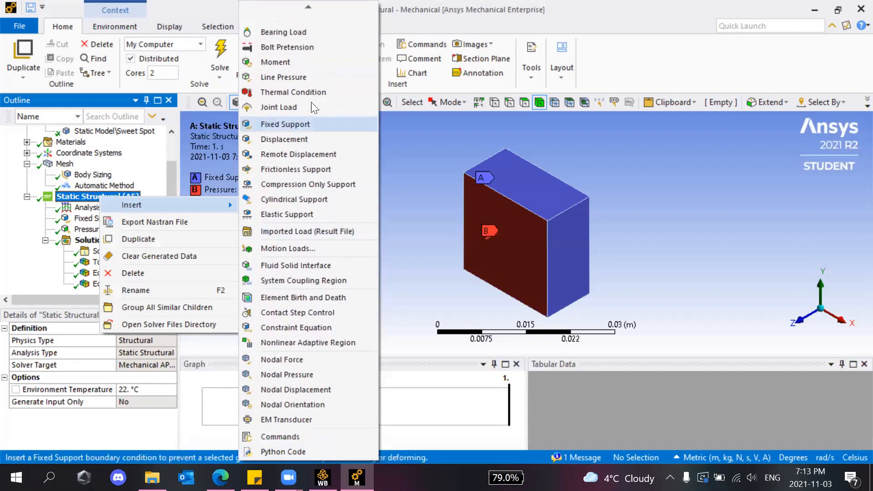
mouse_move(309, 12)
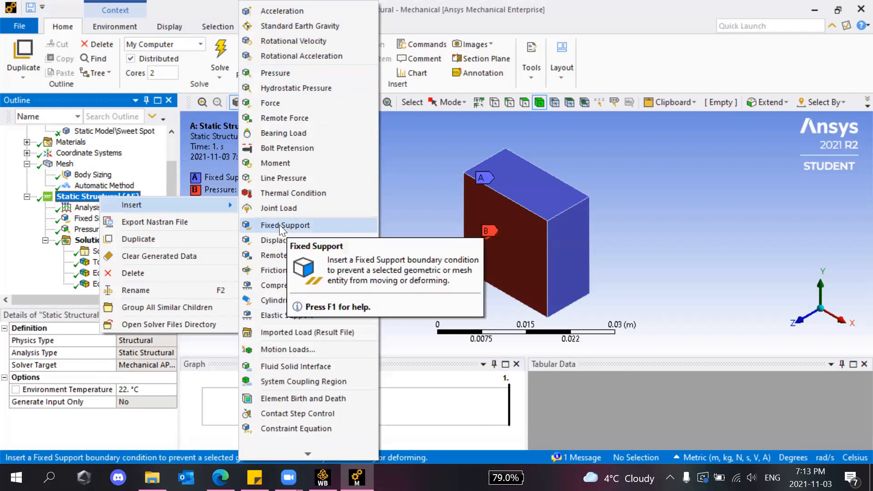
Dismiss the Insert menu and select the Fixed Support, toggling body and face selection.
click(402, 175)
click(99, 220)
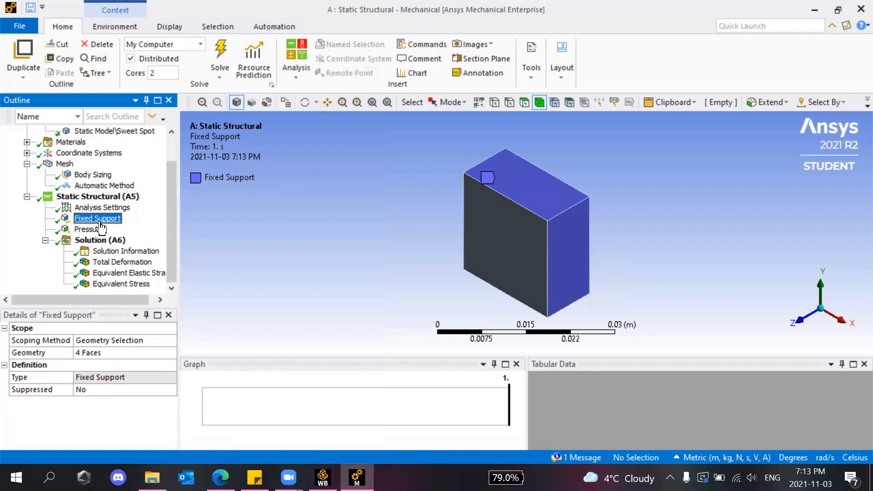
click(539, 102)
click(524, 105)
Orbit the block to see the four supported faces, return to isometric, and check the support Type.
click(619, 197)
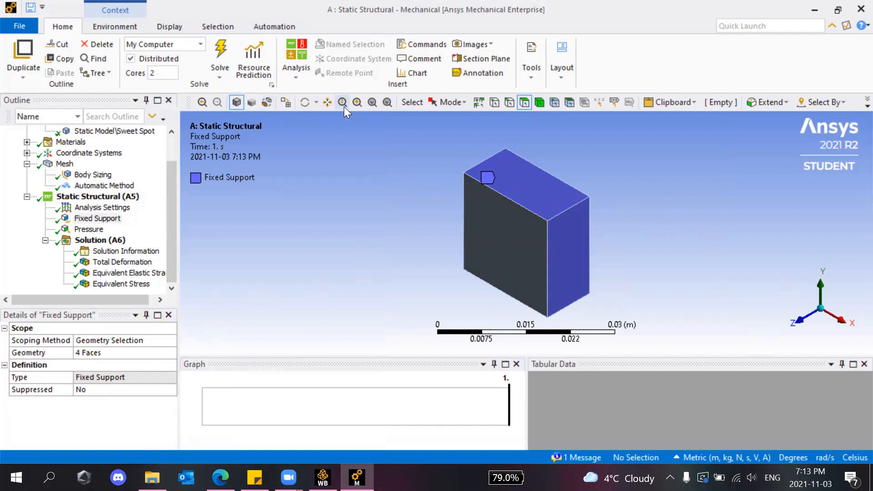
click(305, 101)
drag(380, 185, 746, 197)
drag(608, 280, 840, 285)
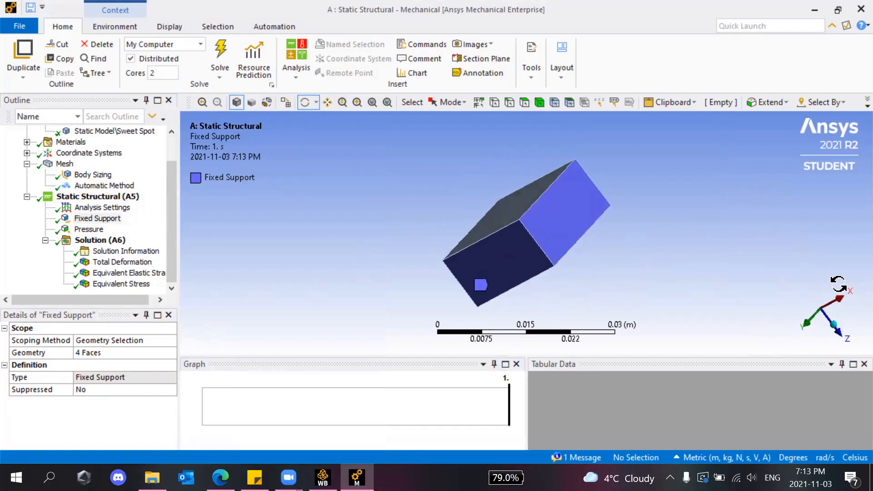
click(830, 319)
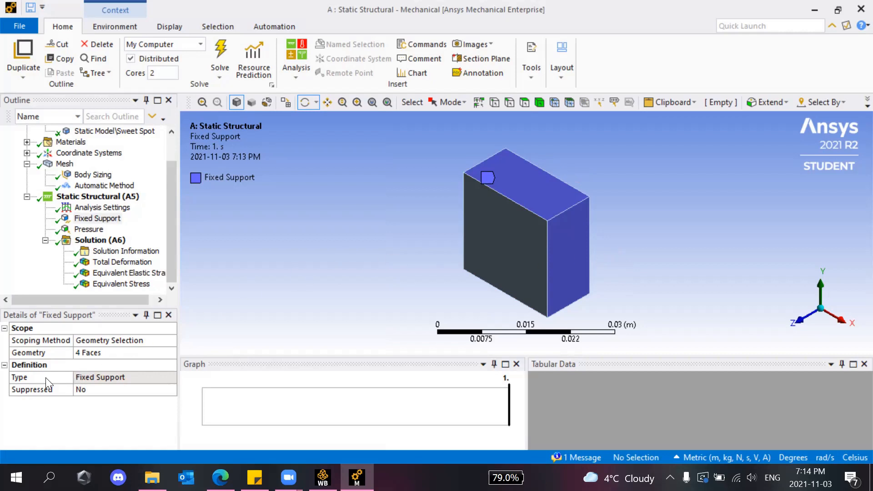
click(131, 377)
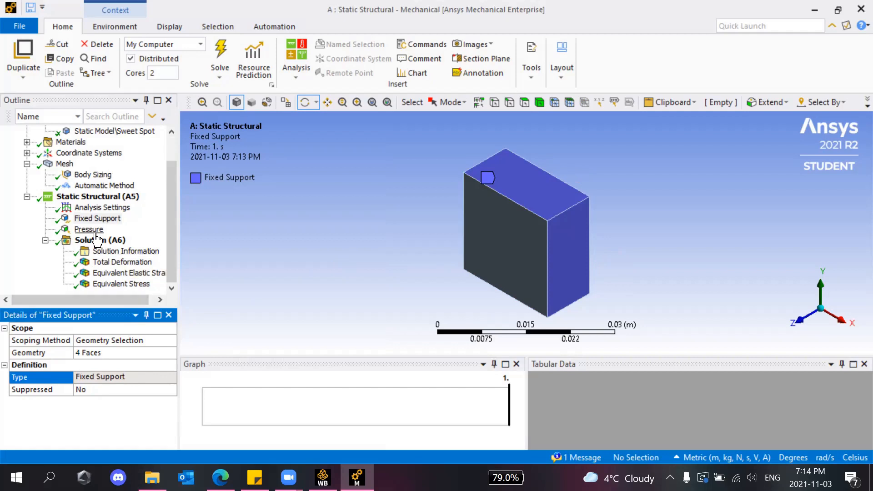
Browse the Static Structural Insert menu again, closing it without adding a load.
right_click(85, 199)
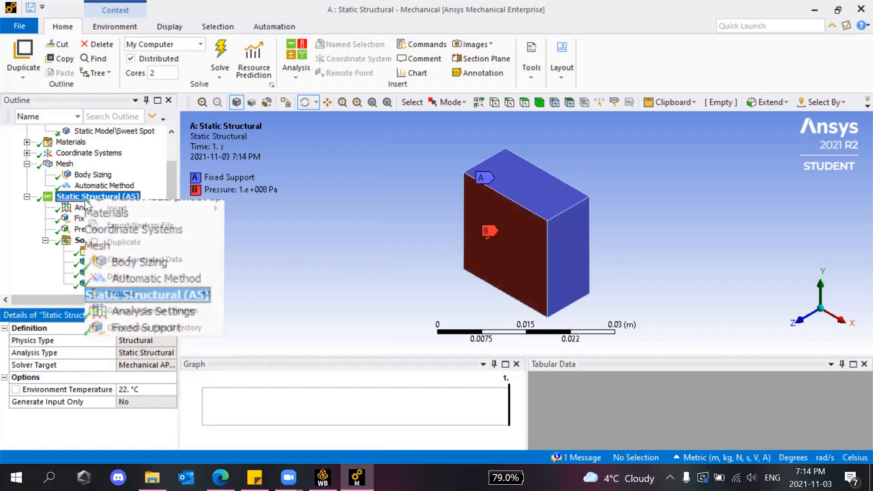
mouse_move(167, 208)
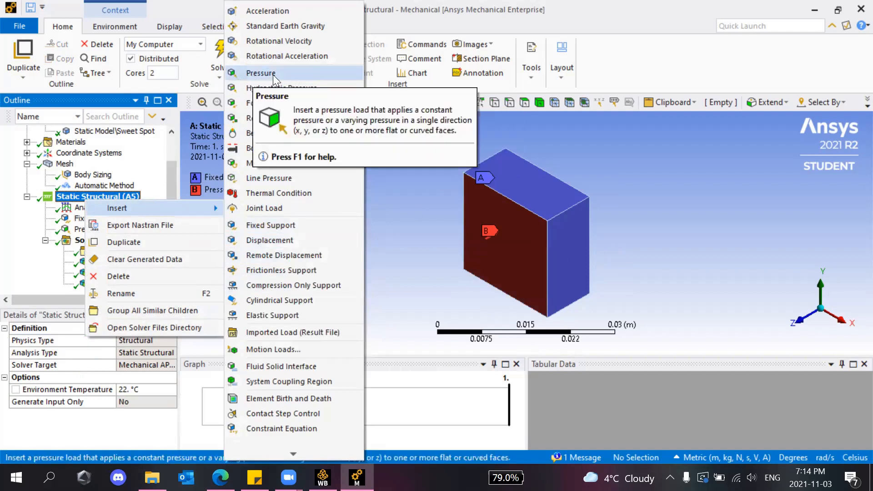
click(402, 141)
Show the 1.e+008 Pa Pressure load on one face, widening the panel to see its 1 s ramp.
click(83, 229)
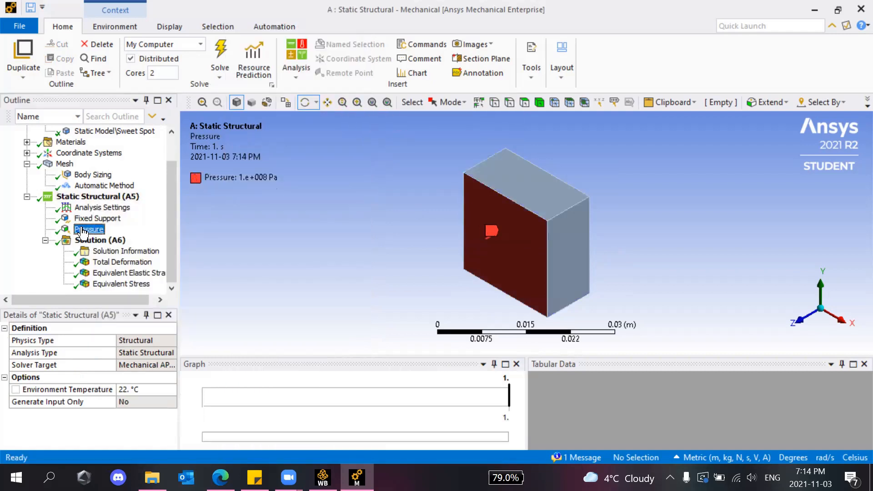
click(525, 107)
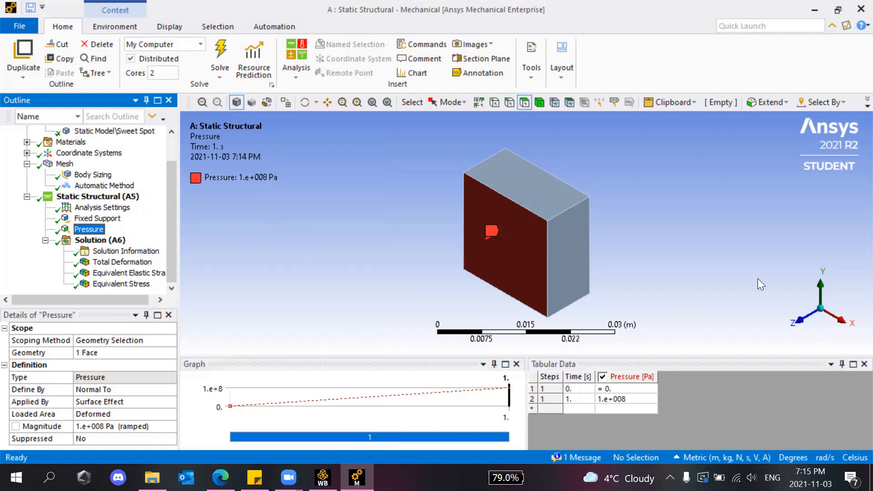
click(714, 192)
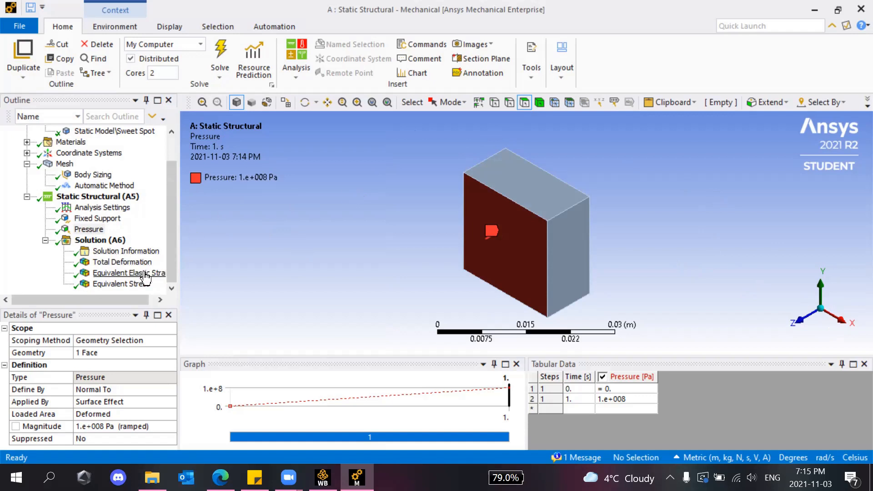
drag(179, 271, 191, 269)
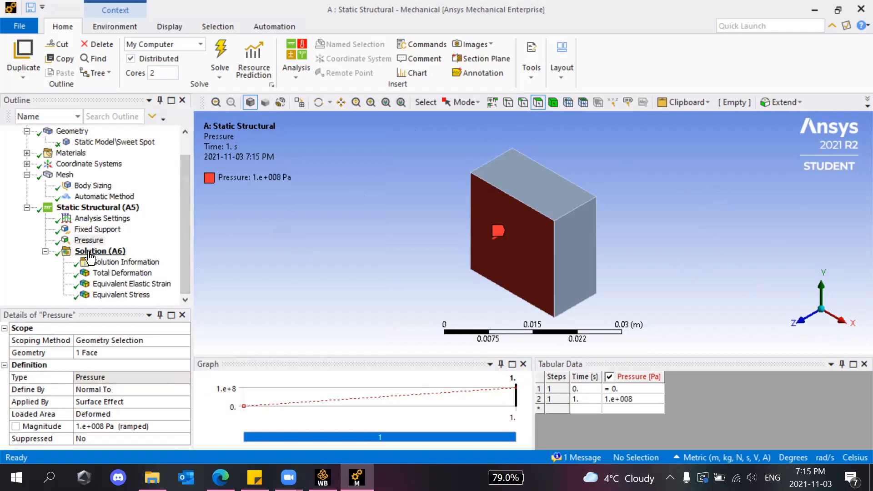
Select Static Structural to show both boundary conditions, then browse the Solution (A6) result options.
click(48, 208)
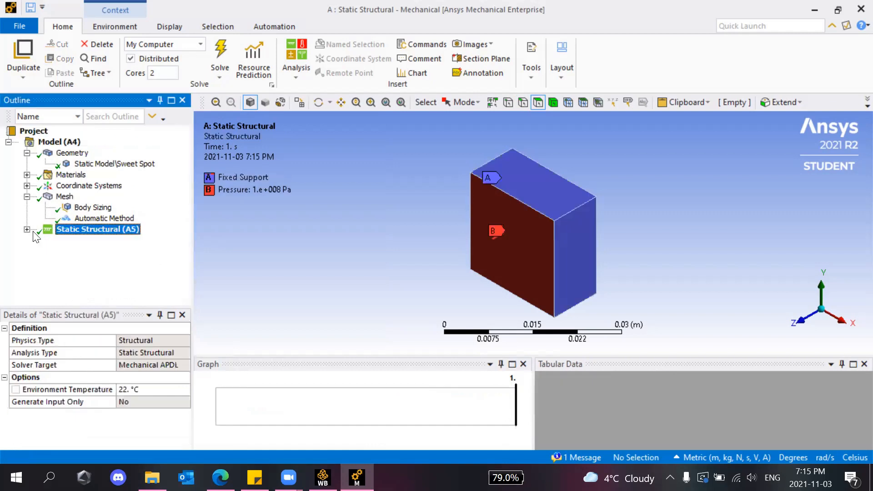
right_click(73, 251)
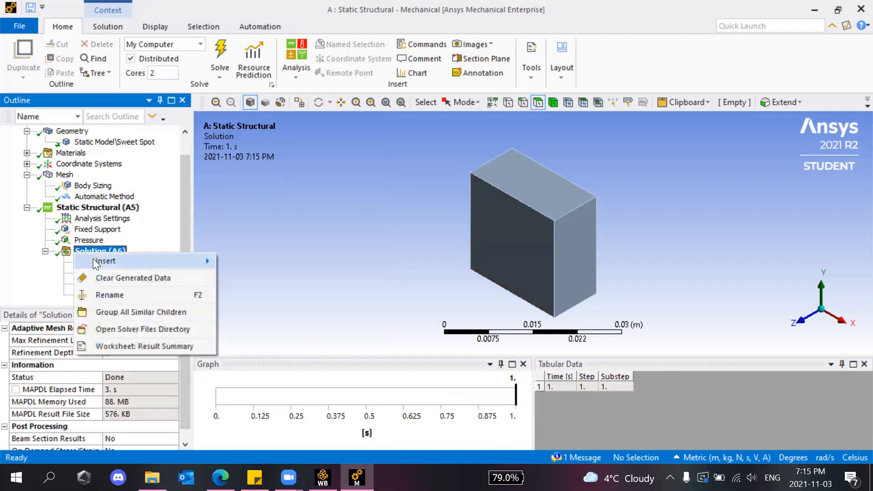
mouse_move(93, 261)
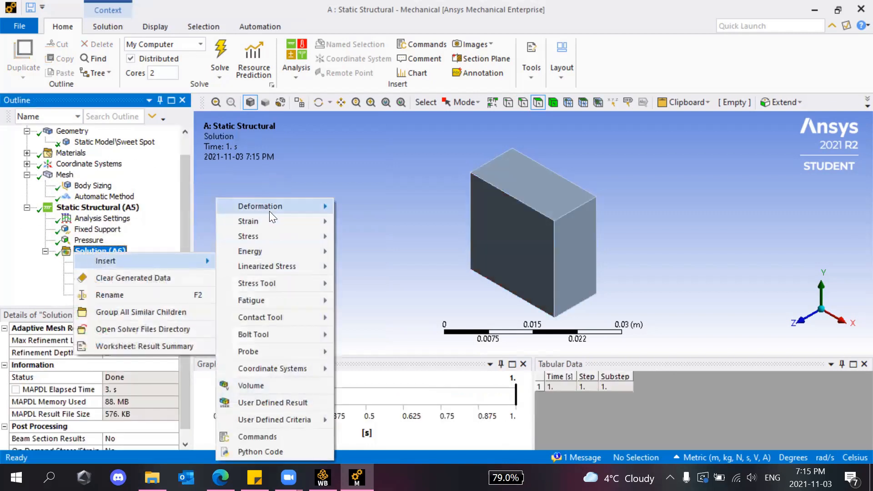
mouse_move(265, 210)
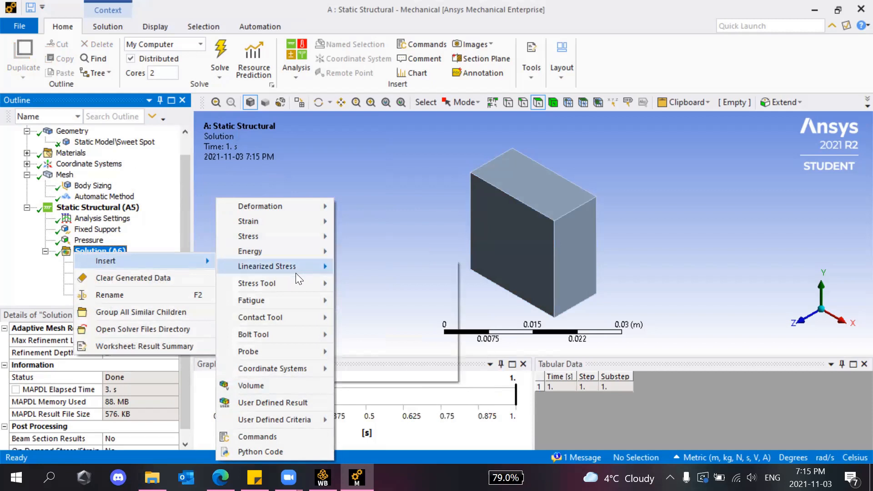
mouse_move(315, 237)
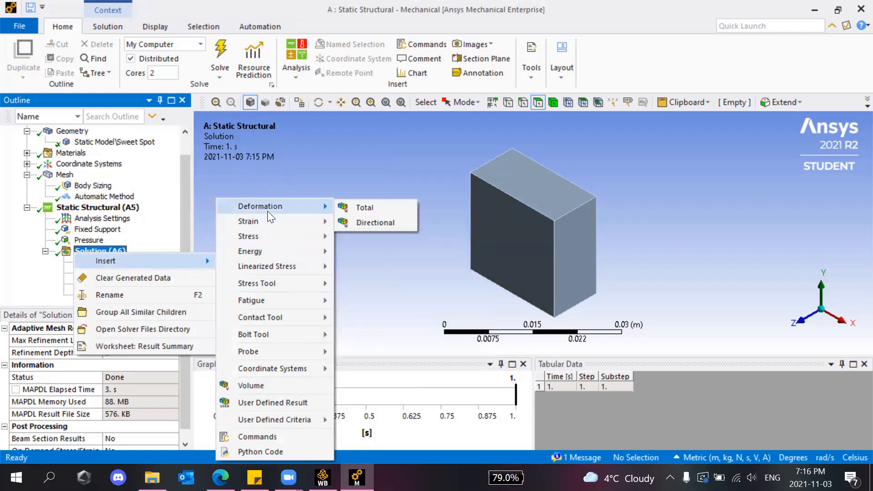
mouse_move(289, 221)
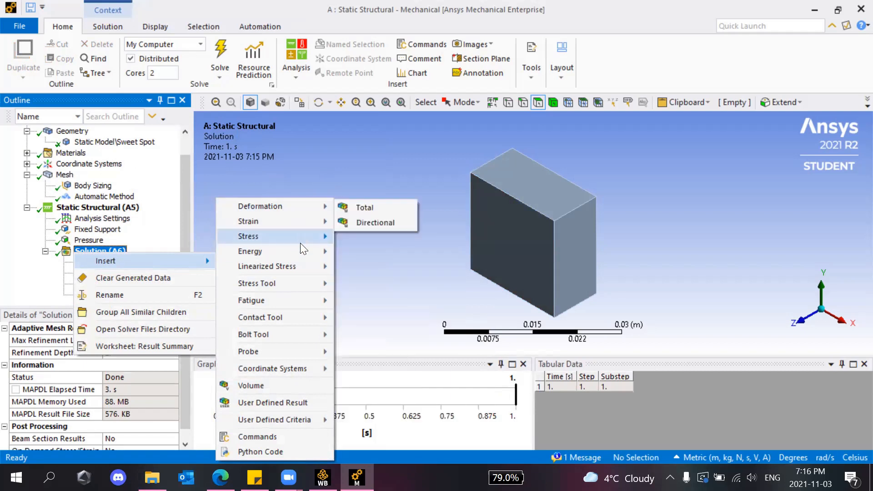
click(148, 199)
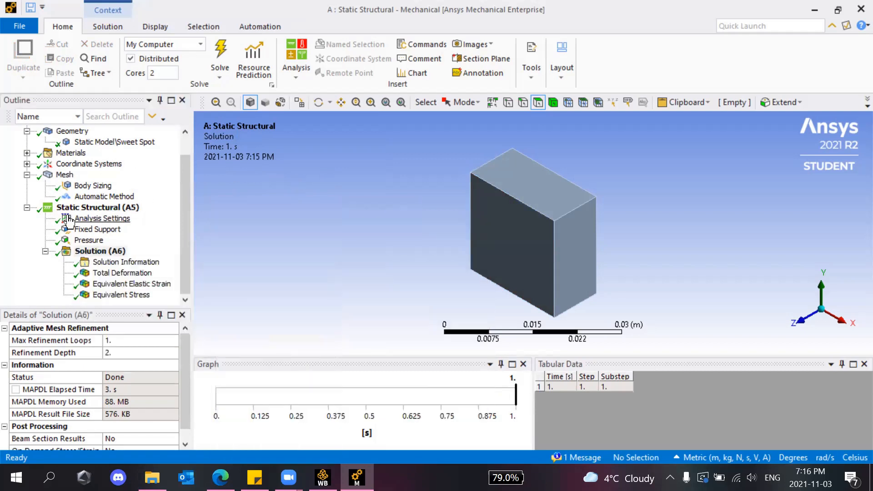
Review the Solution (A6) result types several more times without inserting any result.
right_click(101, 252)
mouse_move(127, 264)
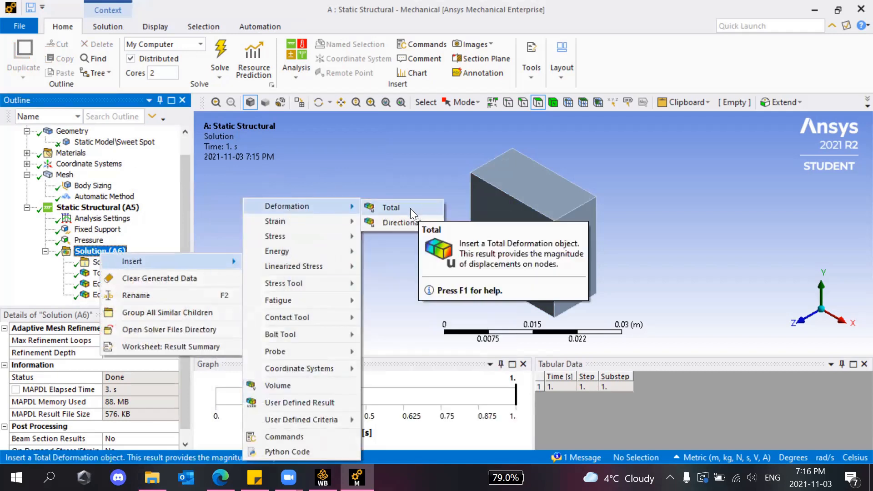
click(289, 179)
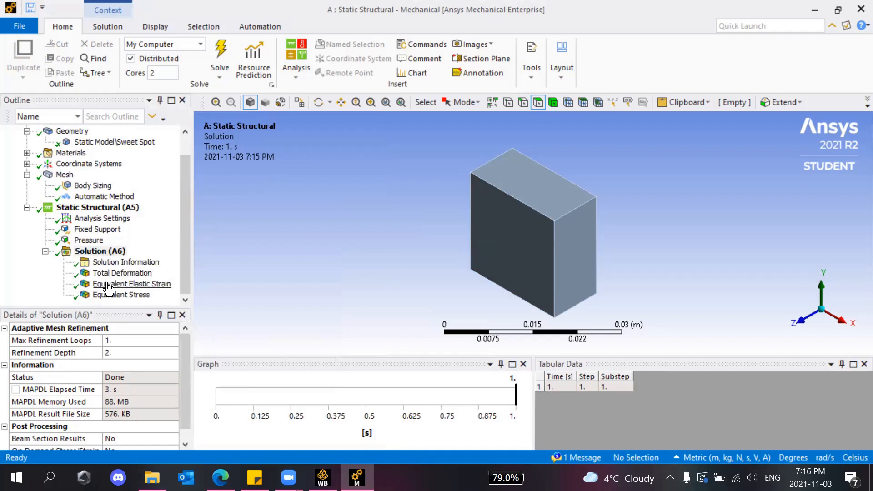
click(105, 253)
right_click(105, 255)
mouse_move(159, 261)
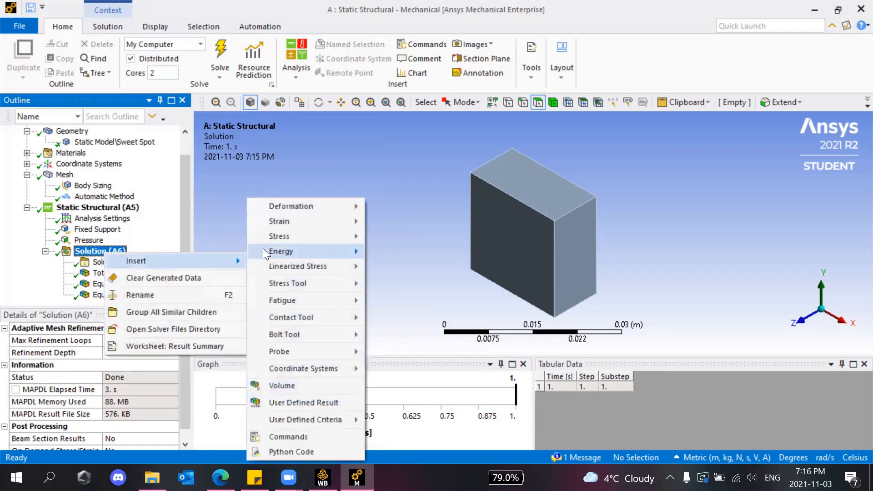
mouse_move(282, 234)
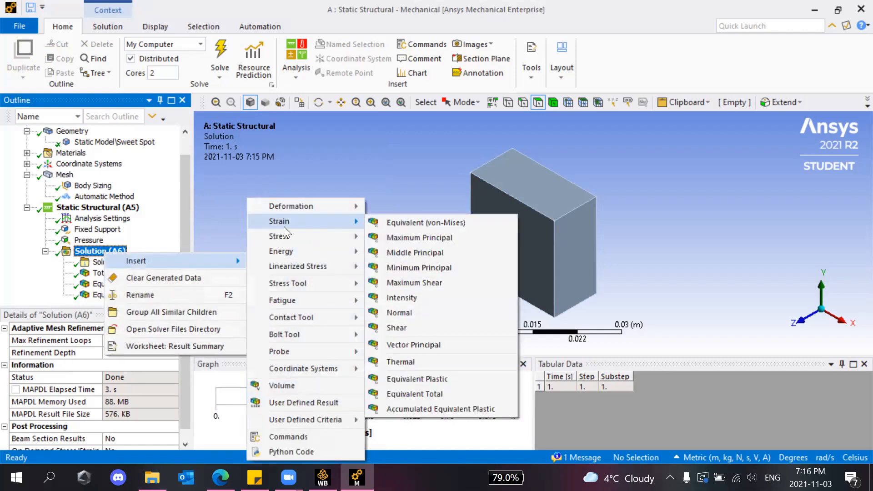
click(389, 169)
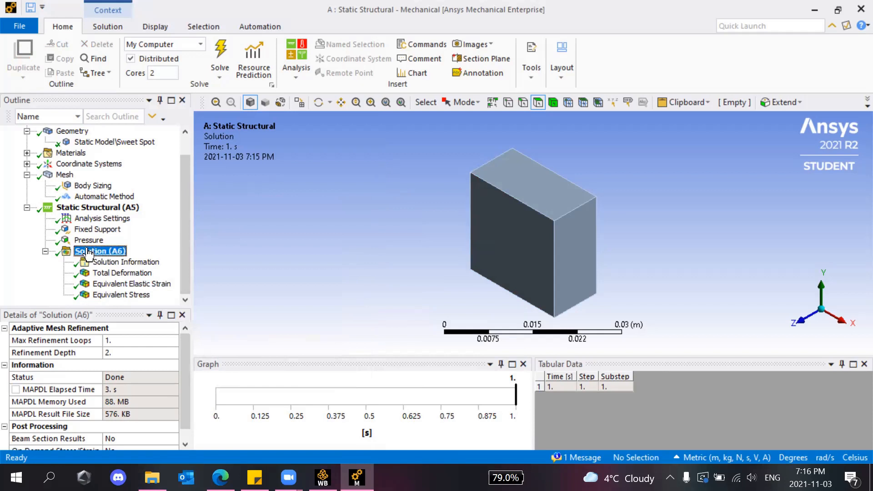
right_click(89, 254)
click(73, 255)
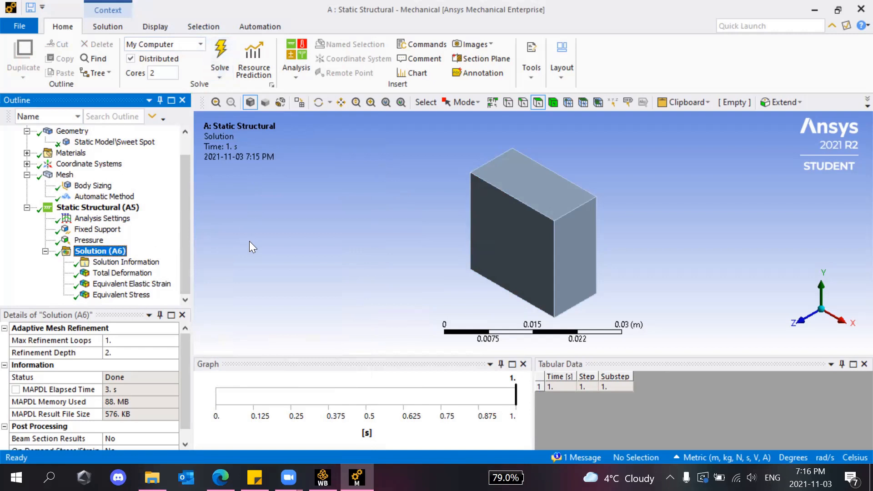
Display the Total Deformation contour on the block, briefly checking Equivalent Stress.
scroll(85, 253, up, 1)
scroll(85, 250, down, 1)
click(122, 273)
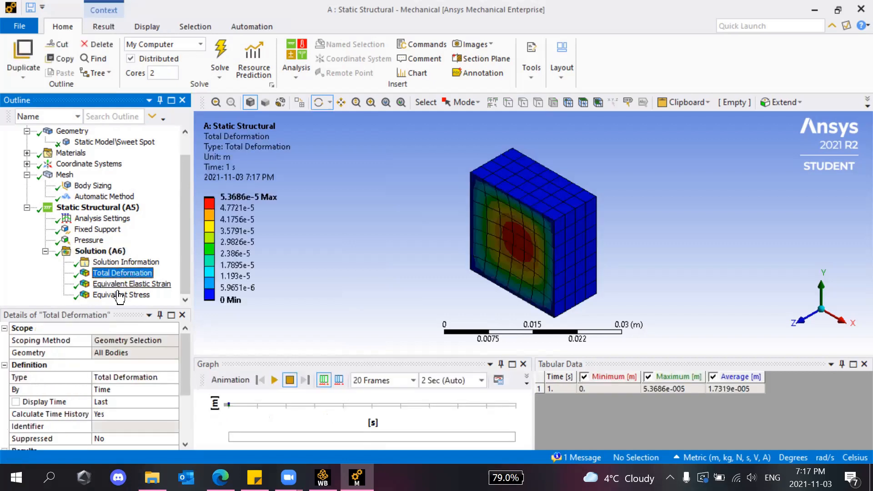
click(120, 294)
click(120, 273)
Zoom in and play the Total Deformation animation (5.3686e-5 m maximum) over 20 frames.
scroll(515, 251, down, 1)
scroll(515, 251, up, 2)
scroll(510, 249, up, 3)
scroll(510, 248, down, 2)
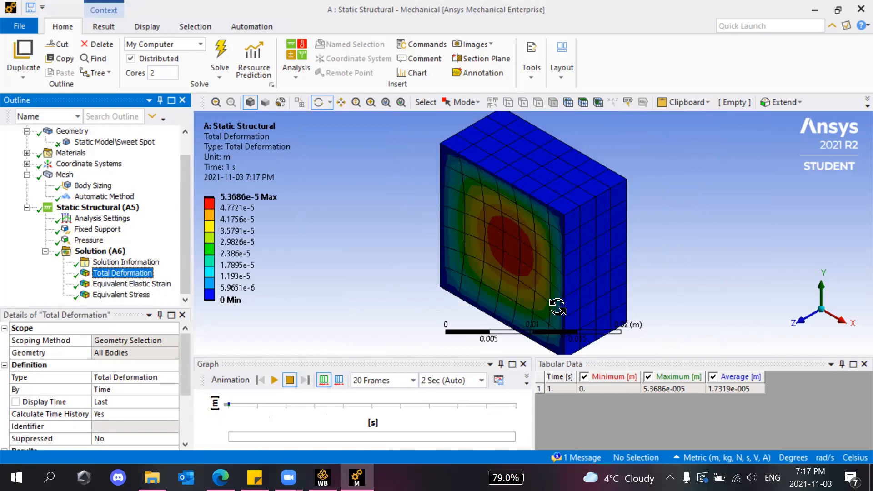
scroll(502, 291, down, 2)
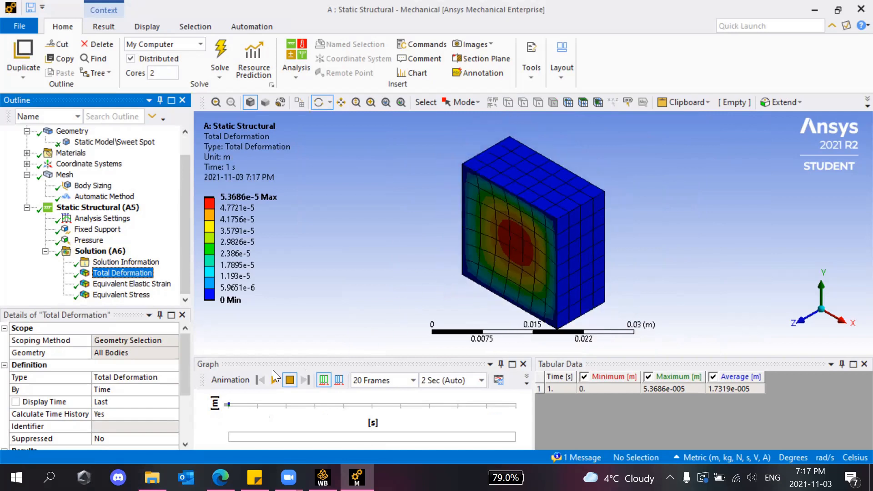
click(275, 379)
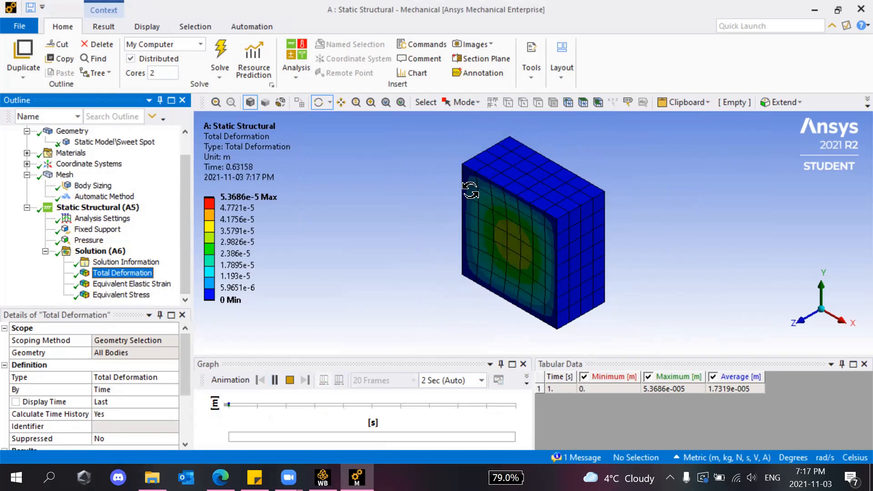
Stop the animation and view the Equivalent Elastic Strain contour.
click(289, 380)
click(130, 284)
click(111, 295)
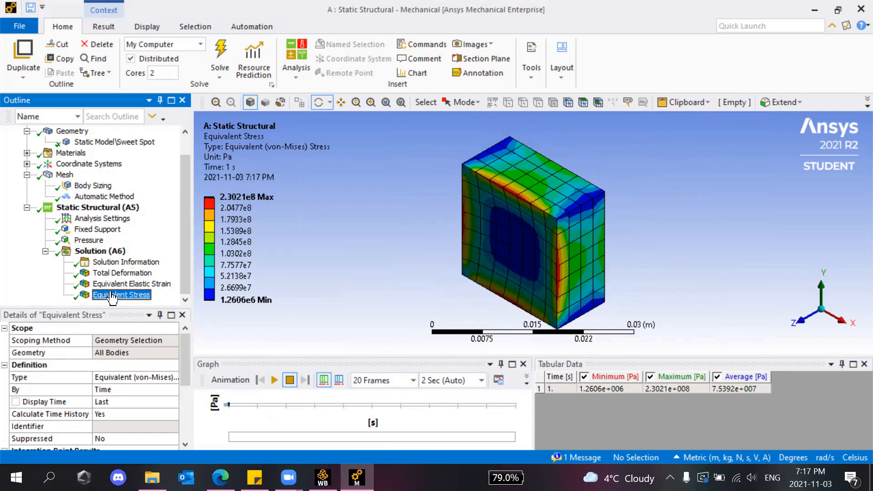
click(129, 285)
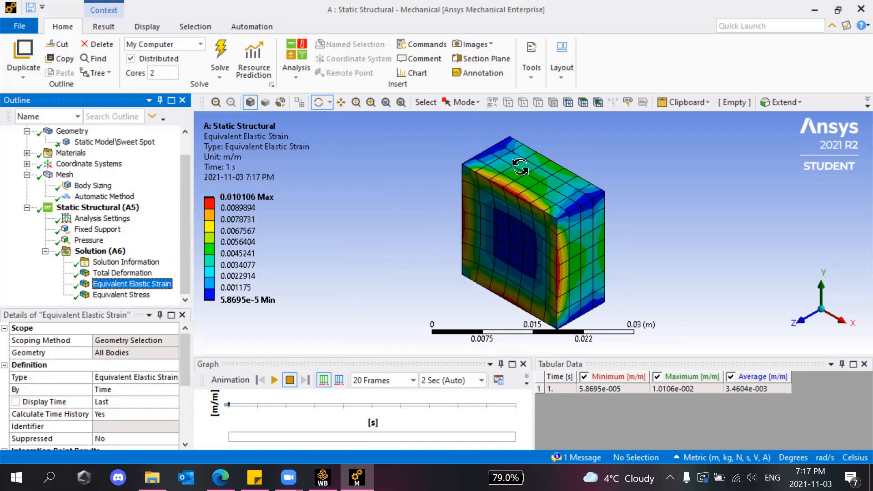
Zoom in on the von-Mises Equivalent Stress contour, then close Mechanical.
scroll(586, 291, down, 3)
scroll(521, 182, up, 6)
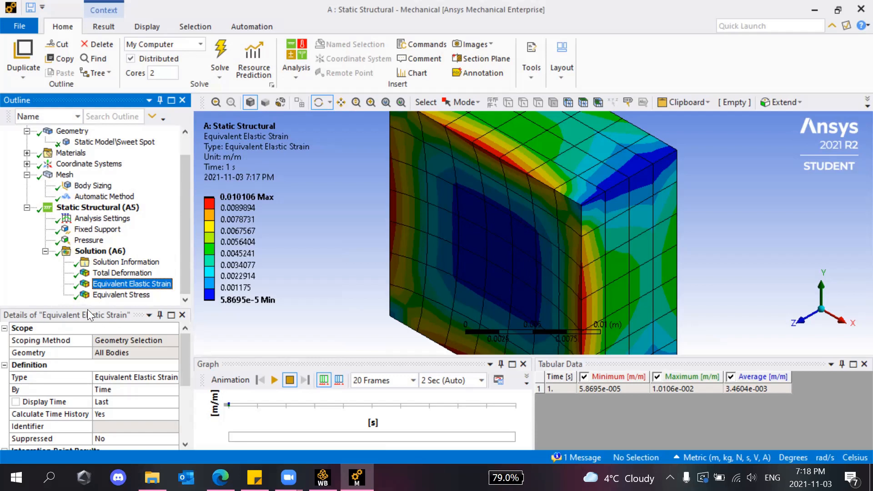
click(121, 294)
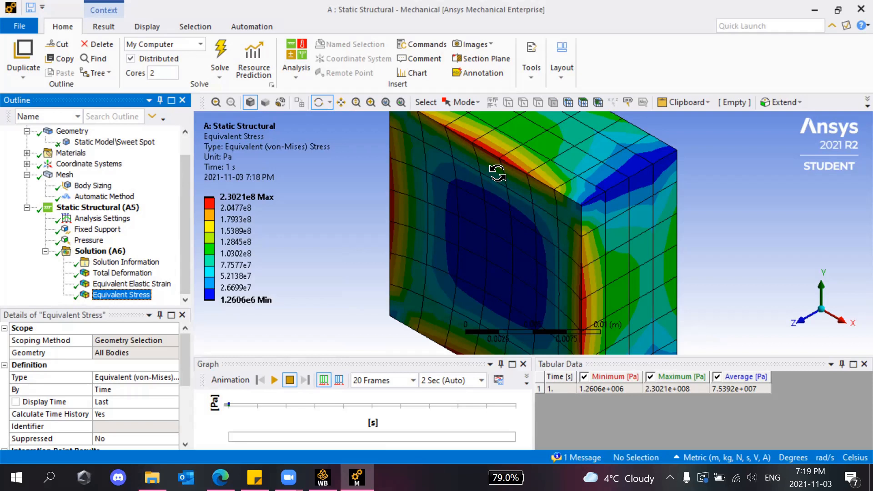
click(854, 14)
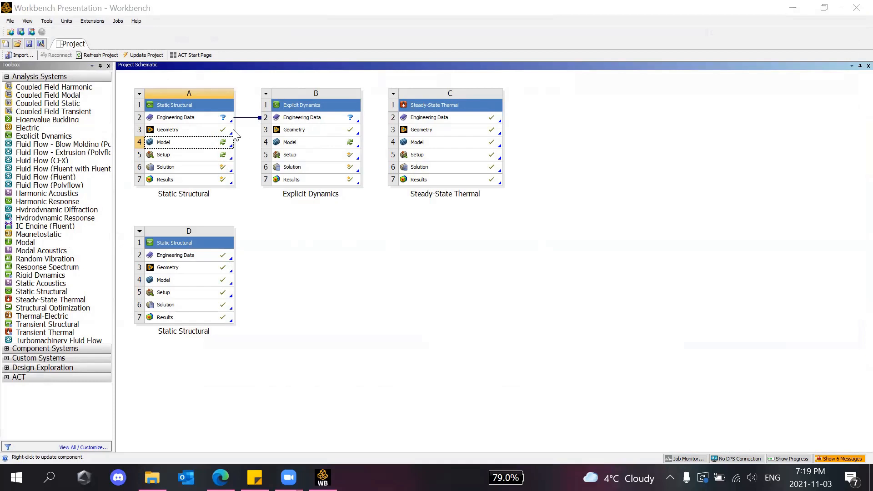
Open the Explicit Dynamics Geometry cell (B3) in SpaceClaim.
double_click(299, 129)
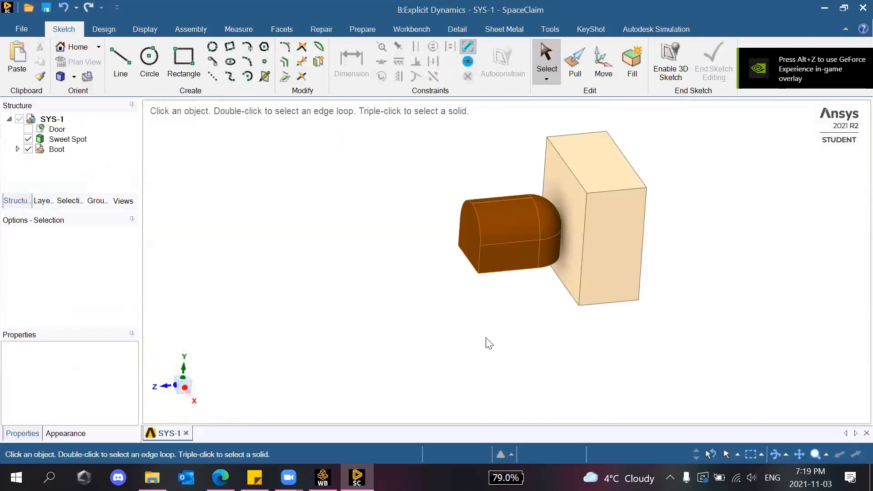
View the boot and Sweet Spot block side-on along X, then spin the model to a 3-D angle.
scroll(553, 254, up, 5)
scroll(551, 228, down, 5)
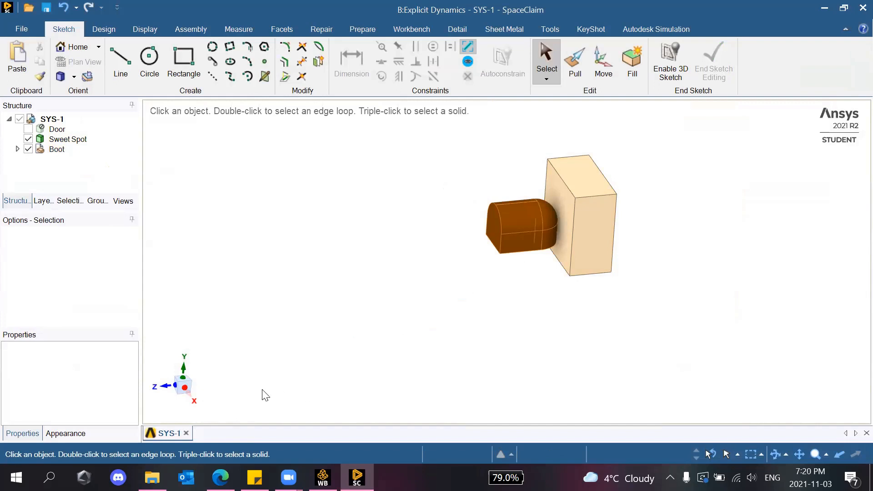
click(191, 400)
scroll(561, 225, up, 5)
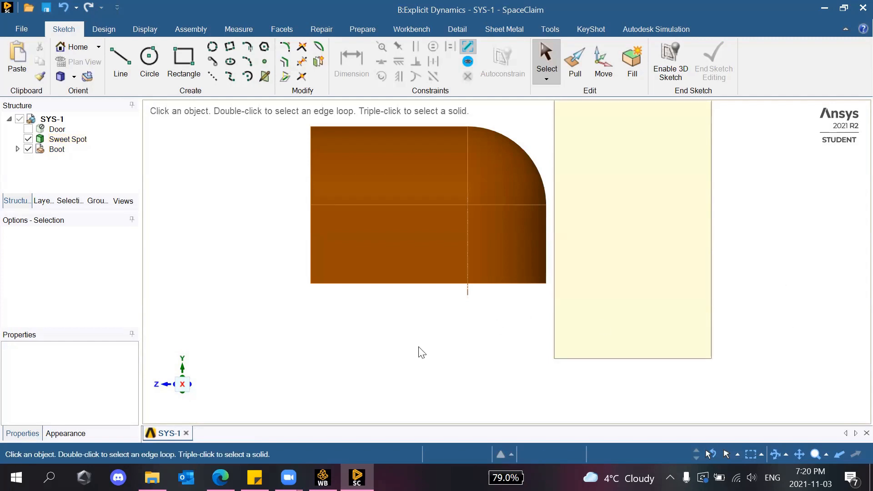
click(781, 453)
drag(677, 384, 486, 306)
scroll(540, 282, down, 5)
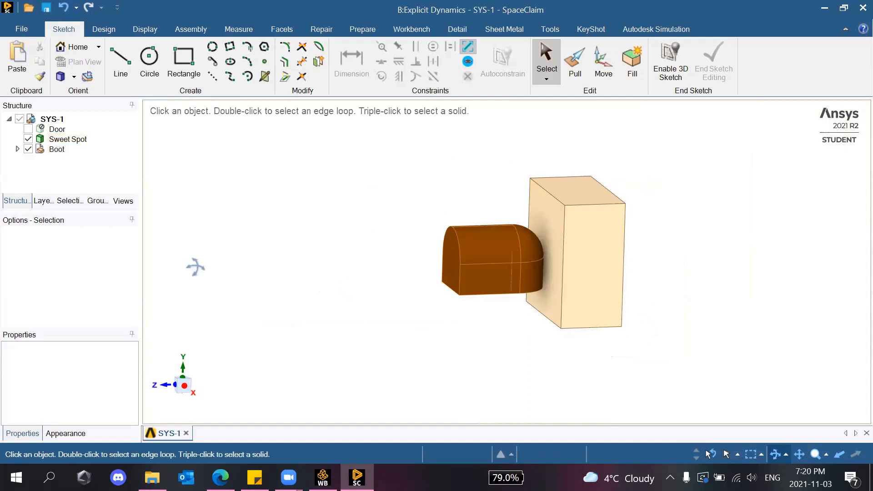
drag(489, 325, 467, 326)
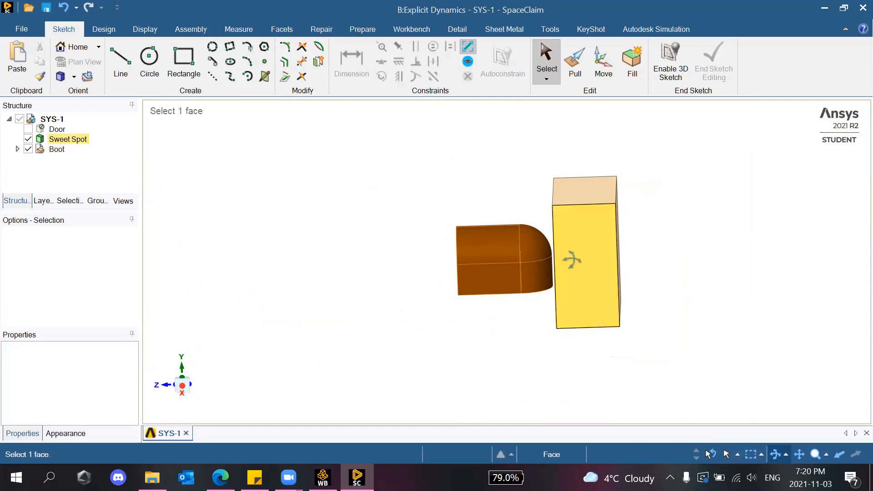
Pan to a side view and select, then clear, the Sweet Spot block's face where the boot meets it.
scroll(545, 263, up, 6)
scroll(523, 268, up, 1)
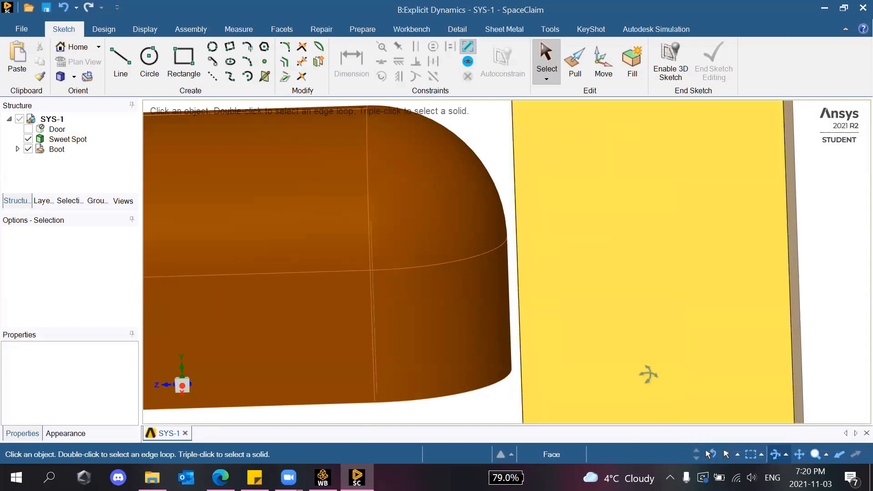
click(796, 457)
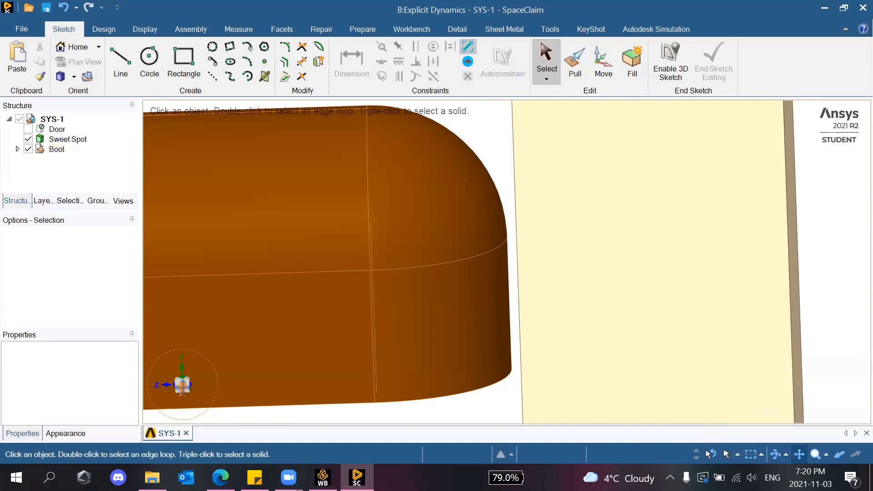
click(183, 386)
click(535, 291)
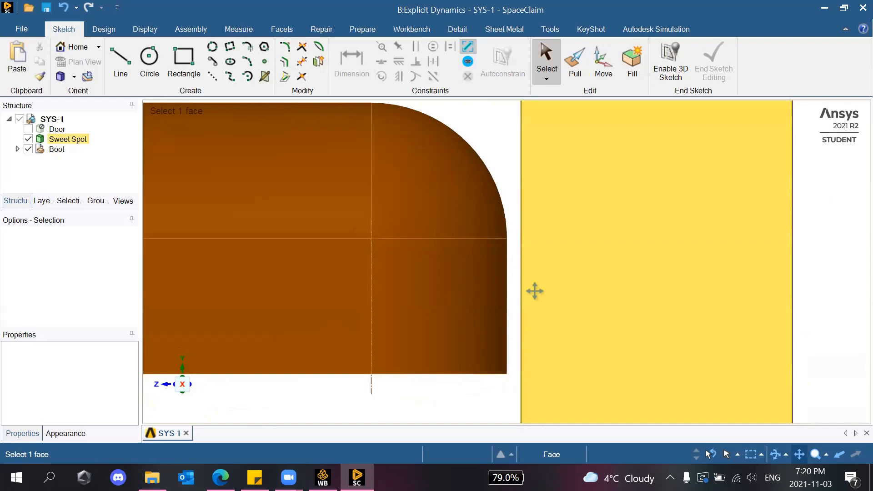
scroll(537, 299, down, 5)
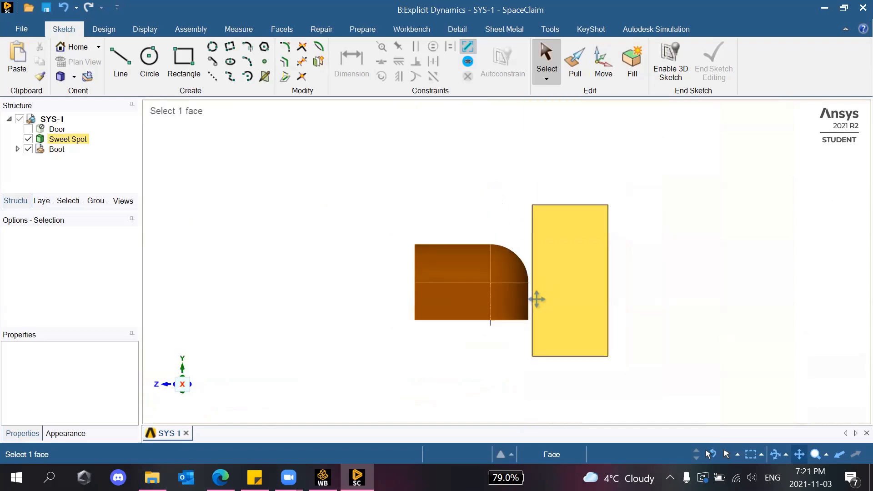
scroll(536, 299, down, 1)
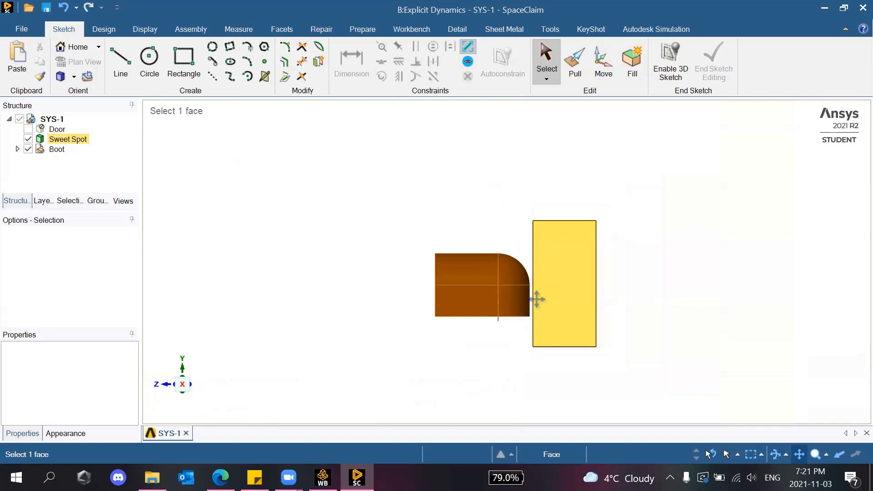
click(523, 344)
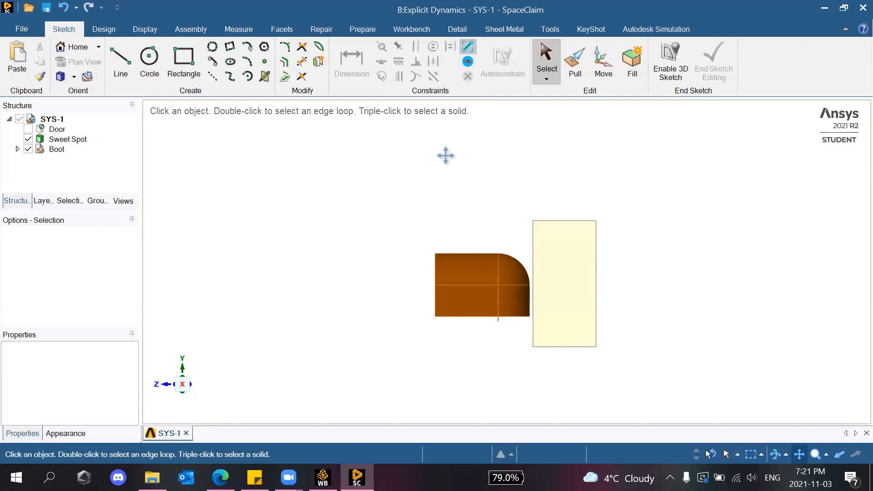
Return the model to isometric, then view it side-on along the X axis.
click(63, 79)
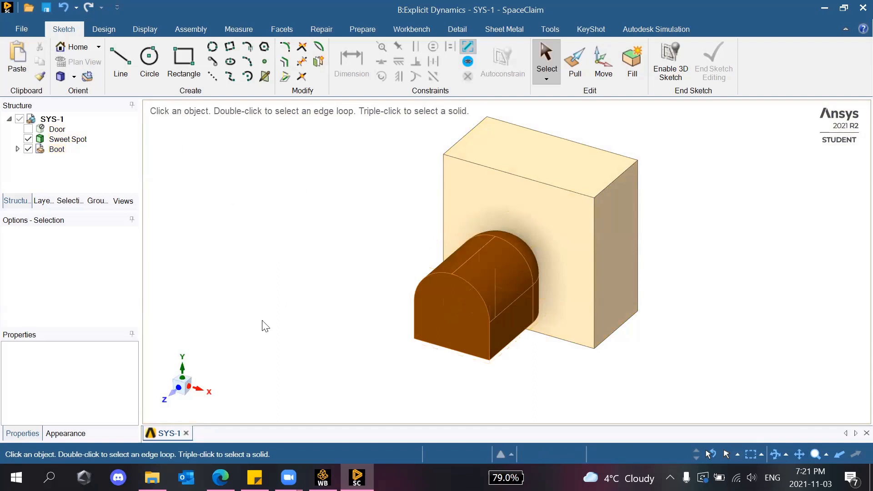
click(212, 398)
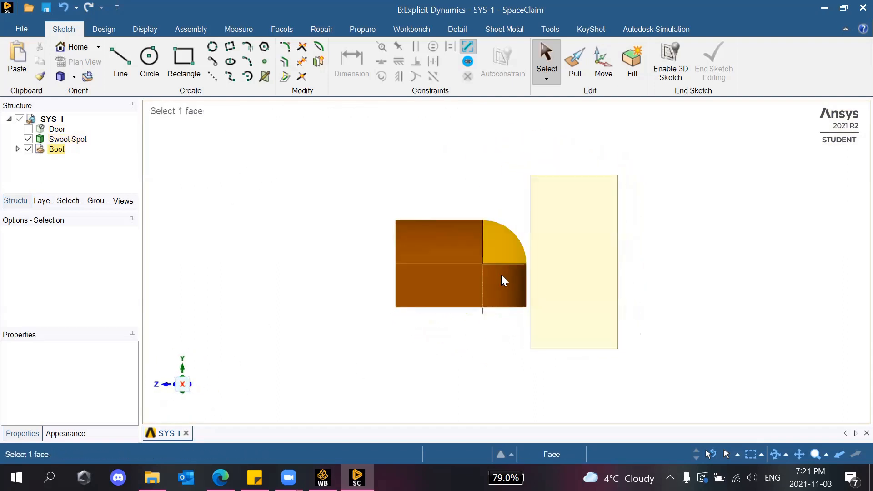
scroll(525, 270, up, 3)
scroll(545, 266, down, 5)
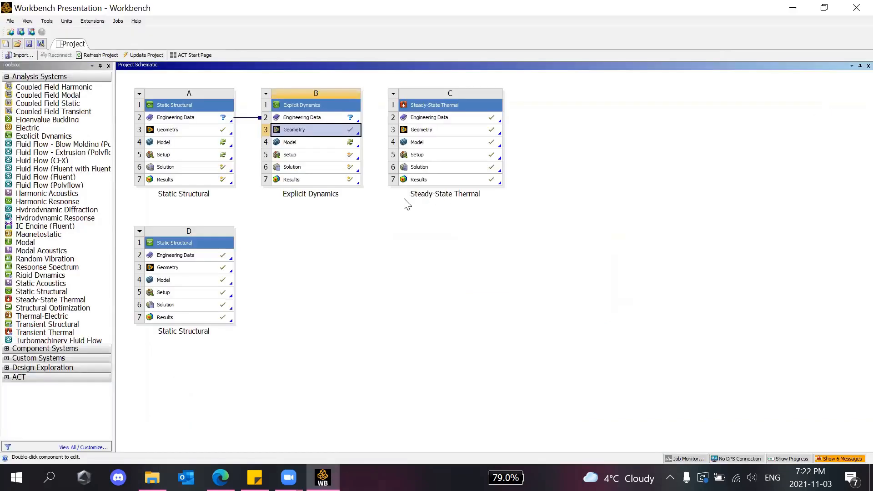
Launch the Explicit Dynamics Model (B4) in Mechanical, accepting the upstream data re-read.
double_click(300, 147)
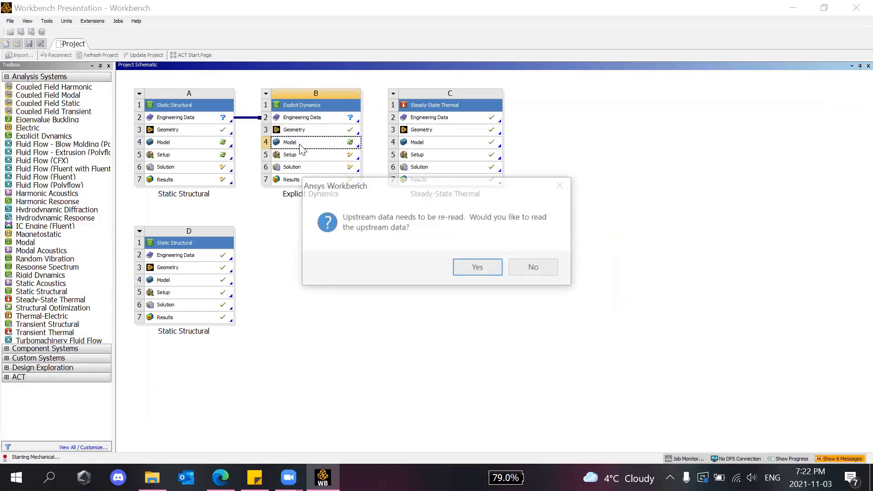
click(475, 267)
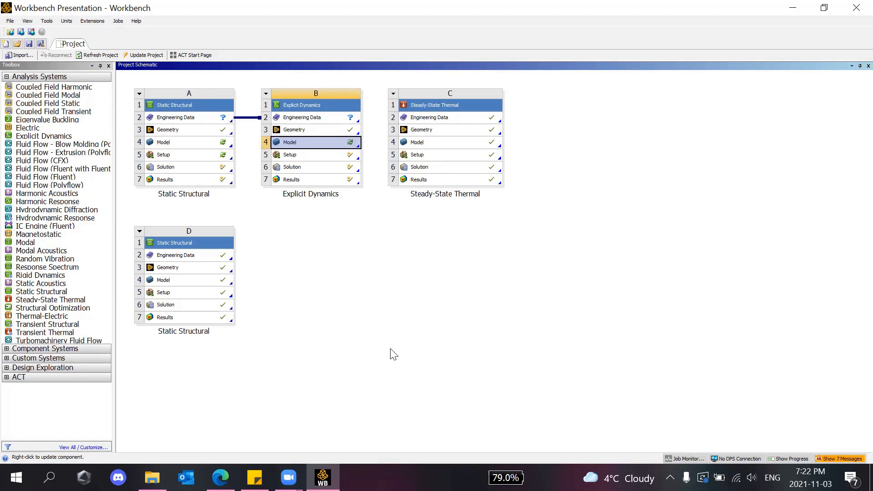
click(343, 289)
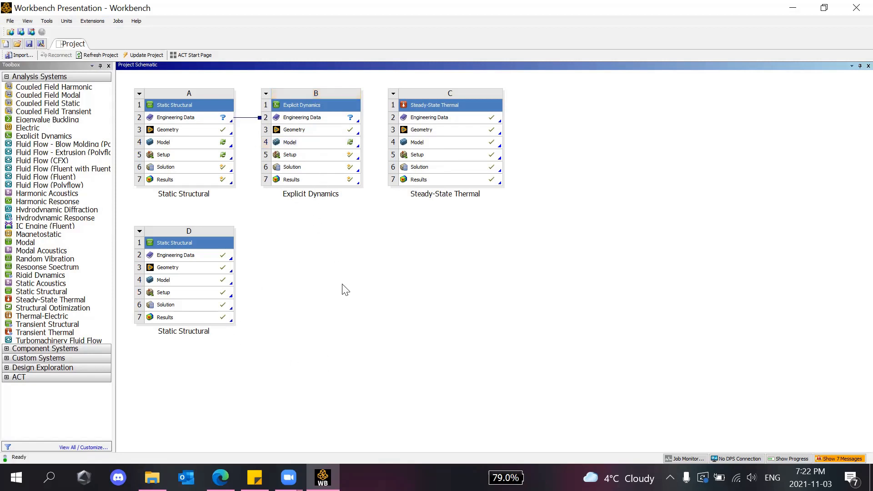
click(310, 147)
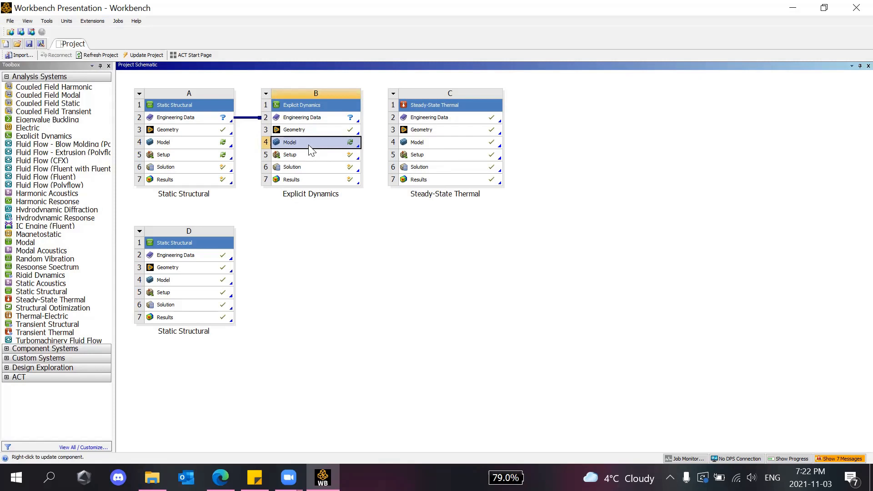
double_click(309, 147)
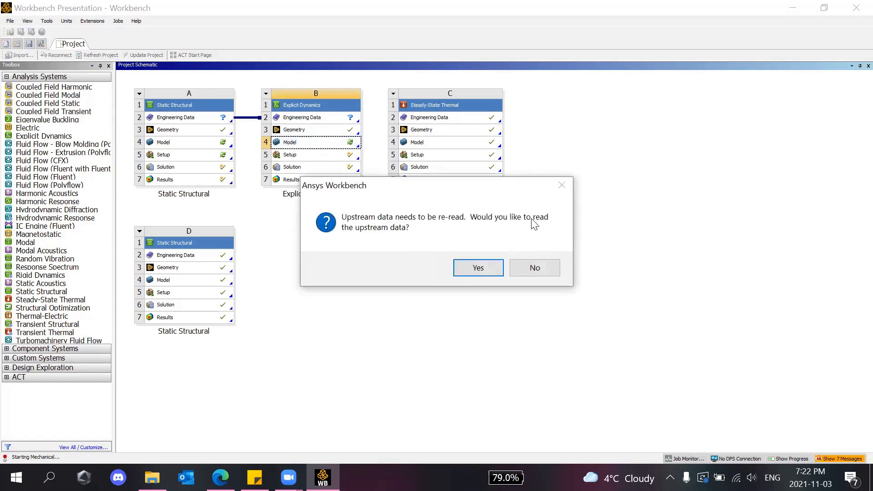
click(536, 273)
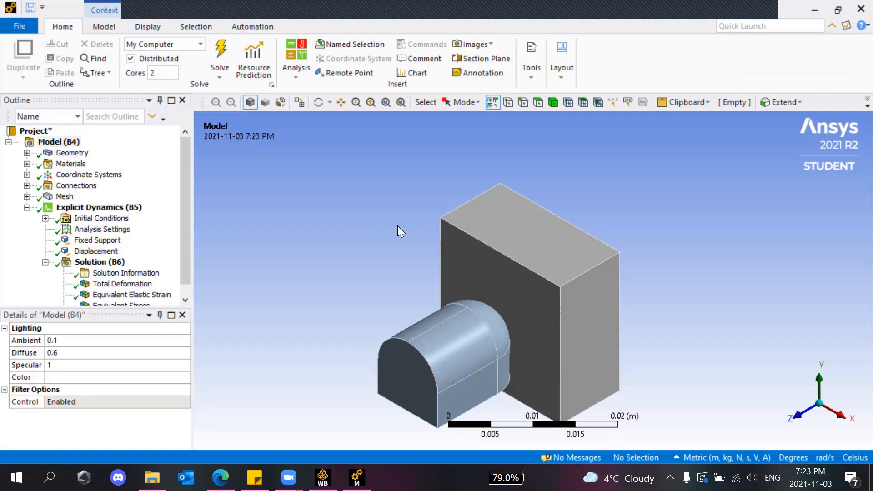
Check the body materials: the plate is Wood, Oak and the boot is Structural Steel 2.
click(839, 416)
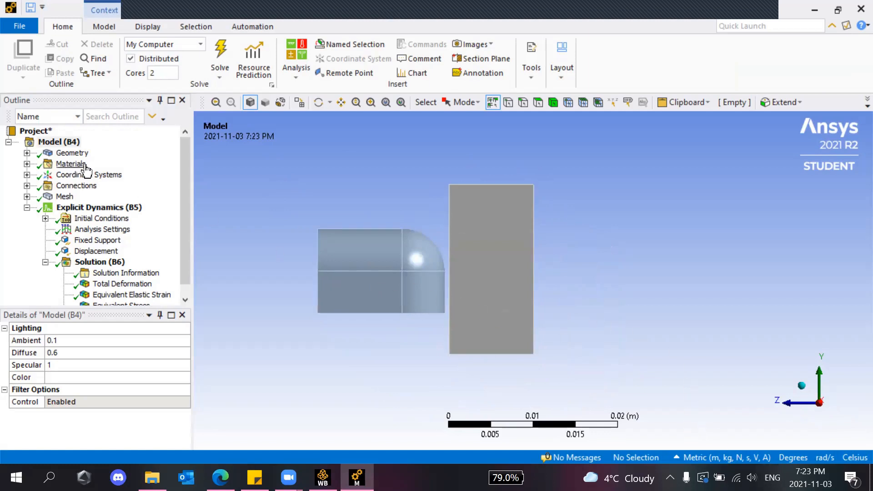
click(27, 152)
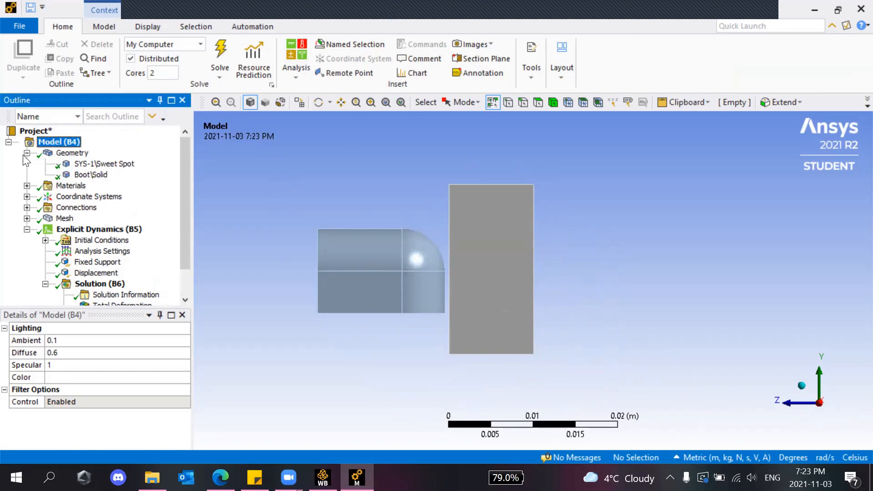
click(89, 167)
click(91, 177)
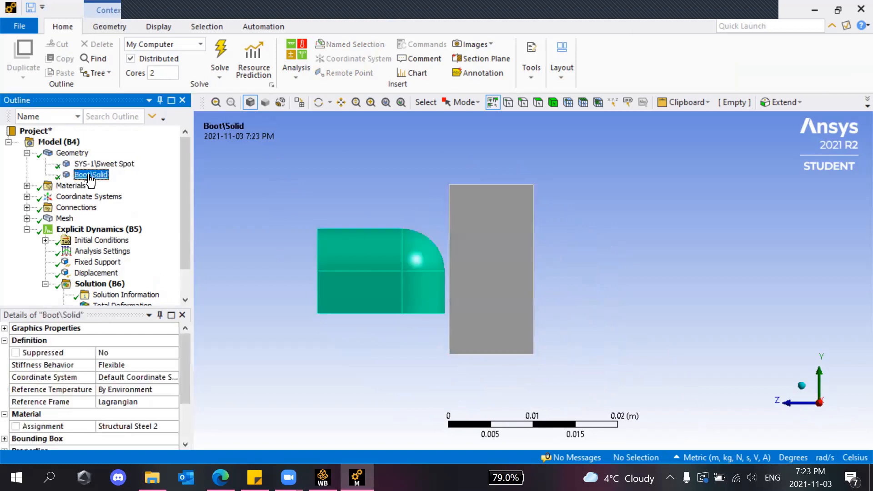
key(Up)
click(94, 178)
key(Up)
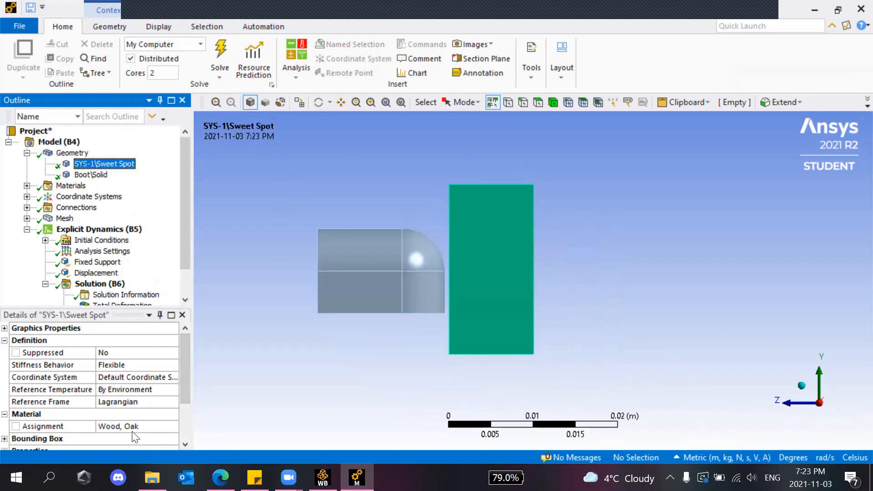
click(87, 175)
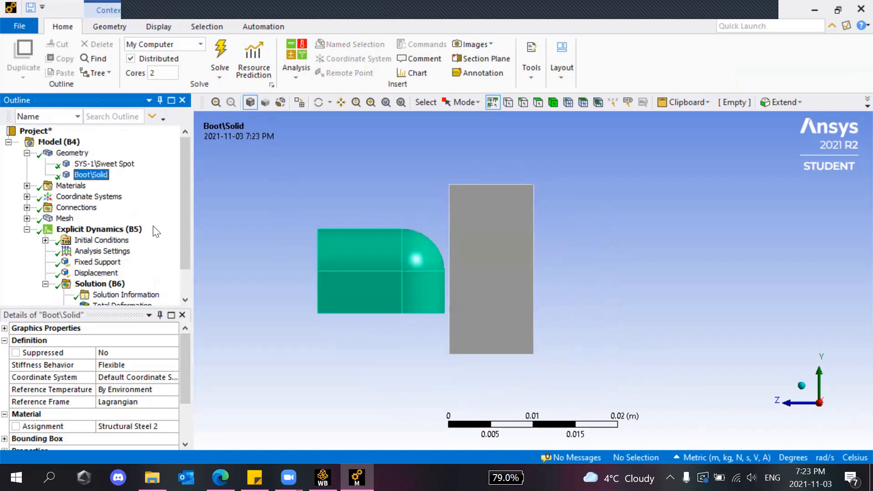
Collapse the Geometry bodies and display the mesh with its sizing controls.
scroll(185, 387, down, 1)
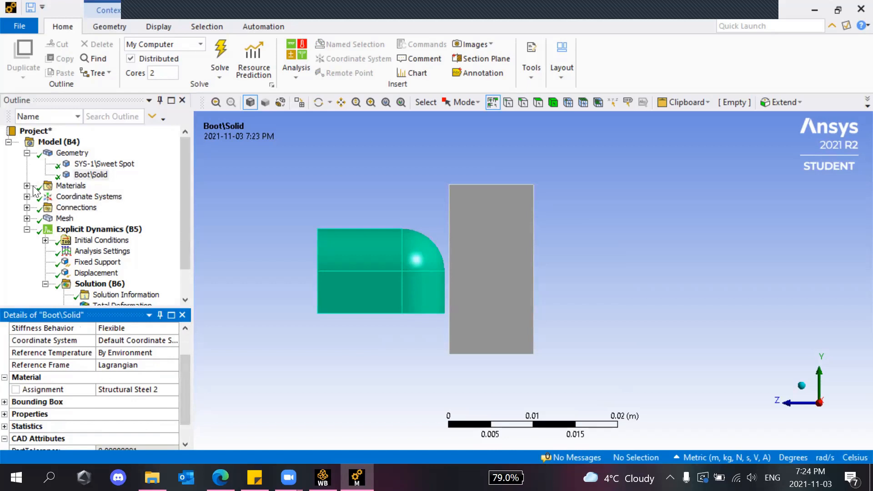
click(27, 153)
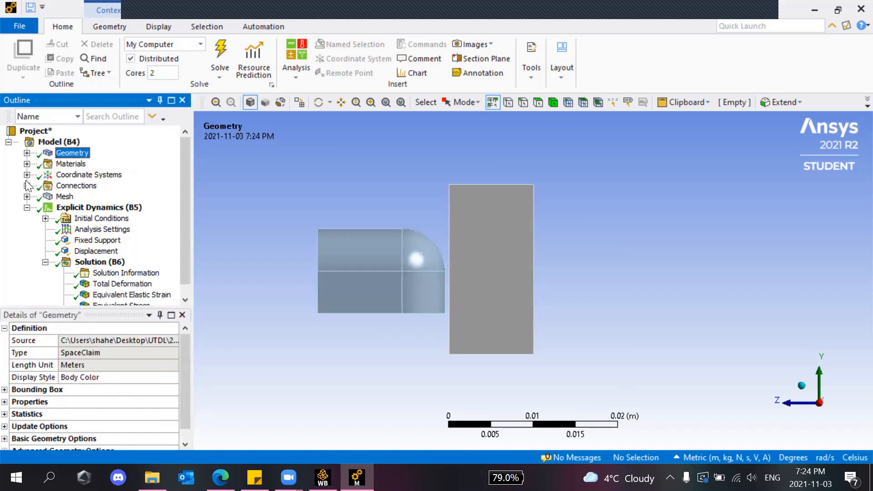
click(27, 197)
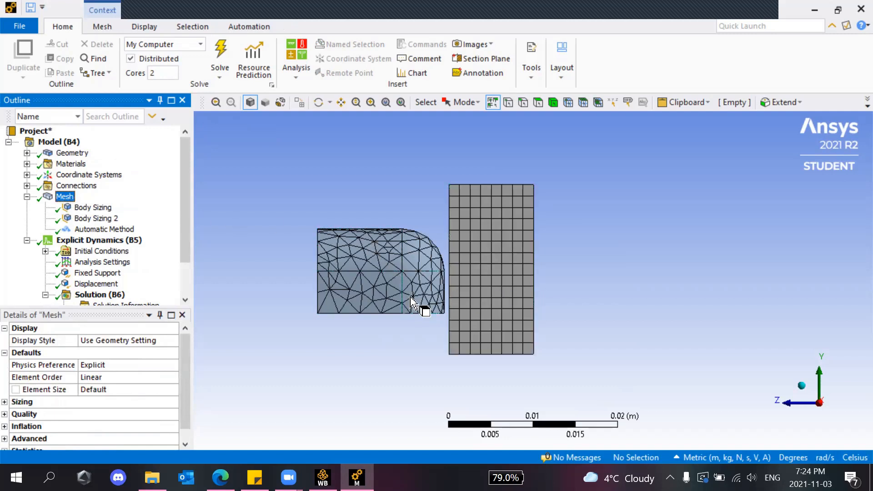
In isometric view, review the Body Sizing, Body Sizing 2 and Automatic Method mesh settings.
click(801, 385)
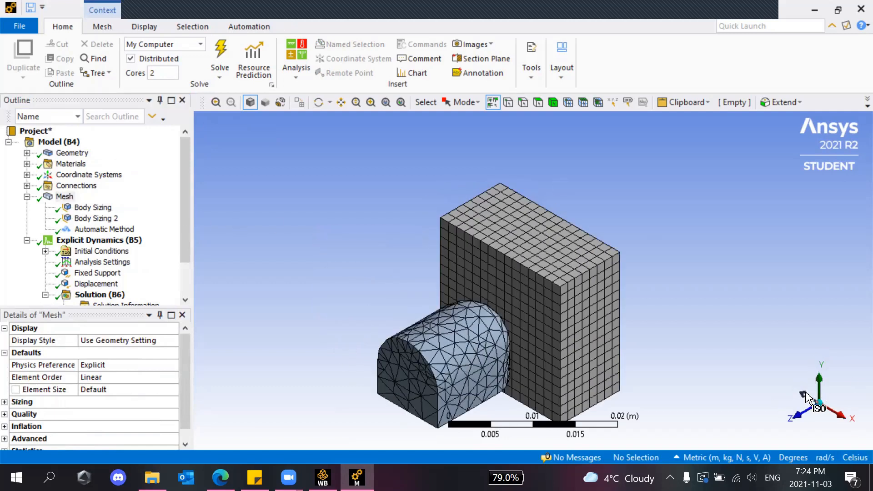
click(91, 209)
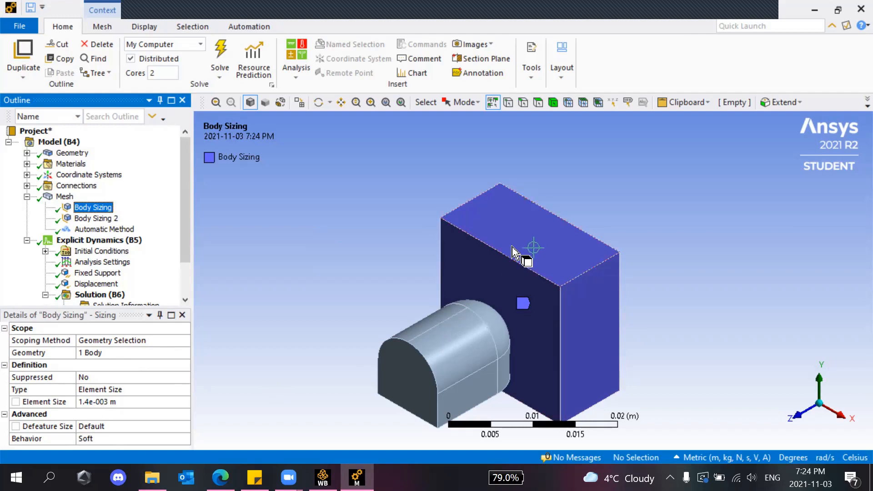
click(95, 218)
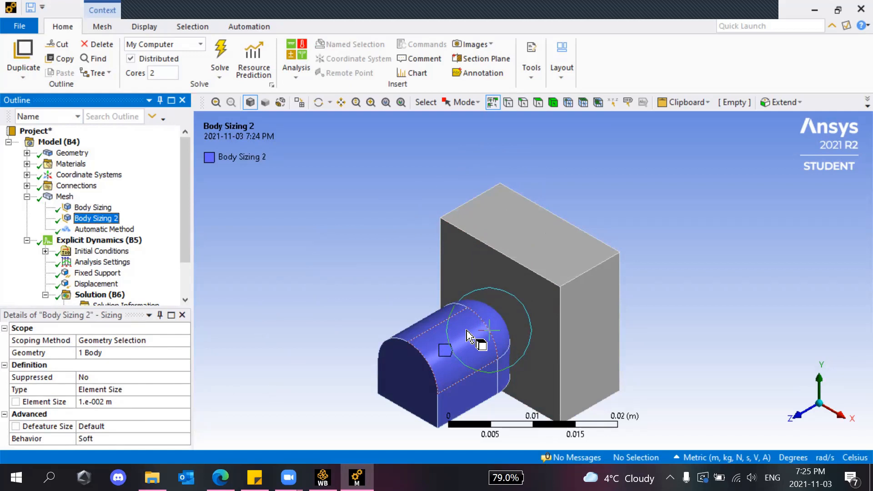
click(64, 196)
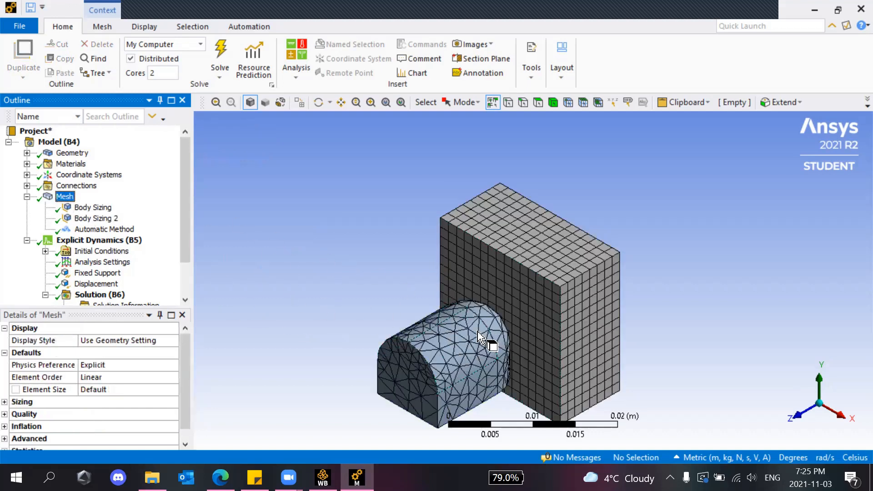
click(104, 229)
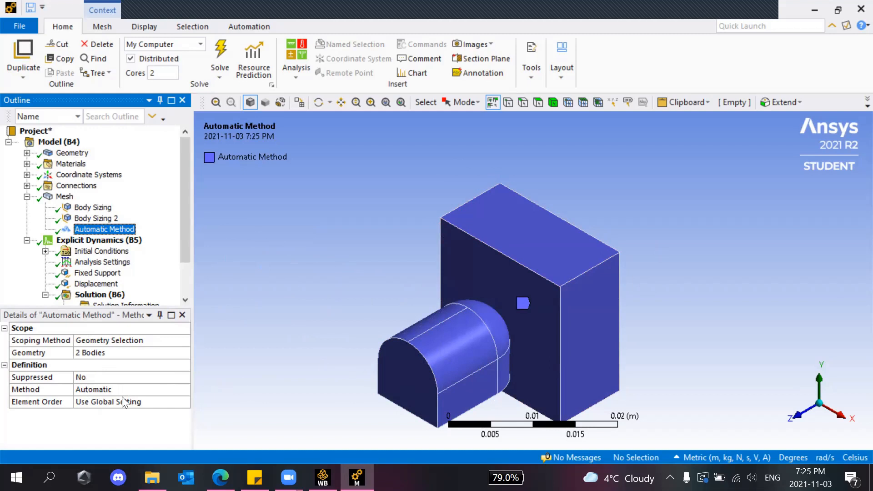
click(58, 206)
Show the generated mesh again and zoom in and out to inspect its elements.
click(58, 199)
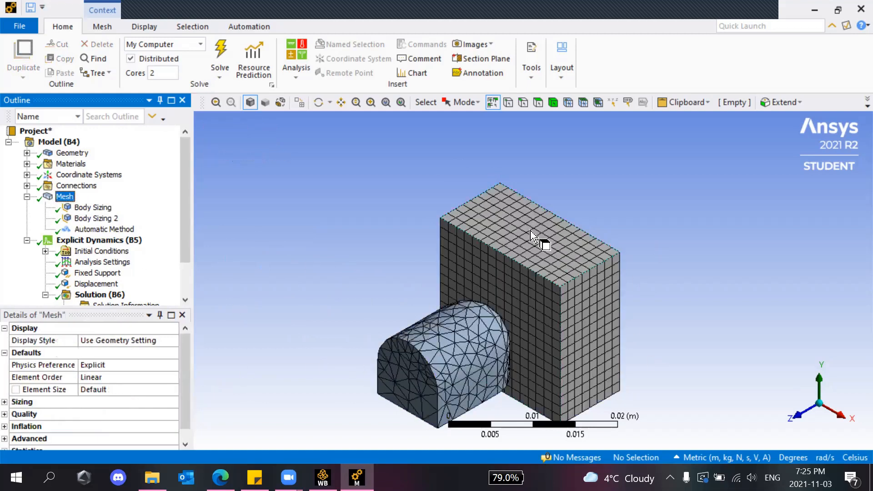
scroll(535, 234, up, 2)
scroll(548, 275, up, 2)
scroll(554, 287, down, 2)
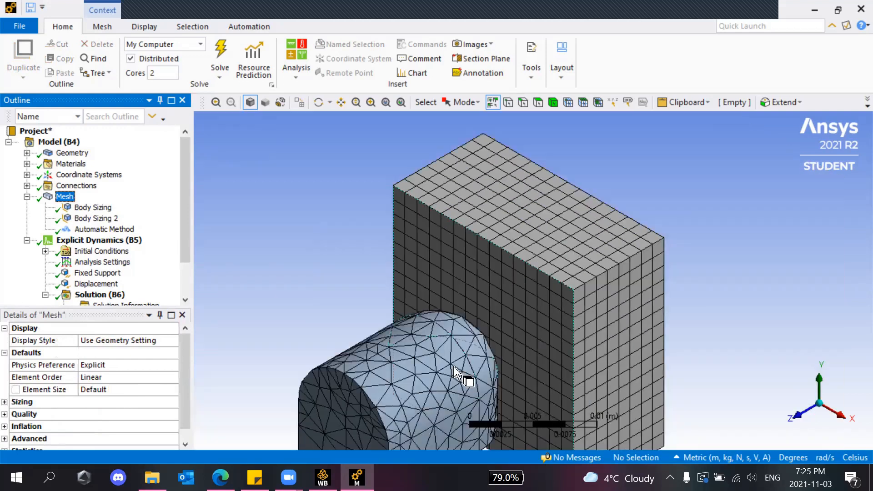
scroll(422, 377, up, 3)
scroll(405, 391, down, 2)
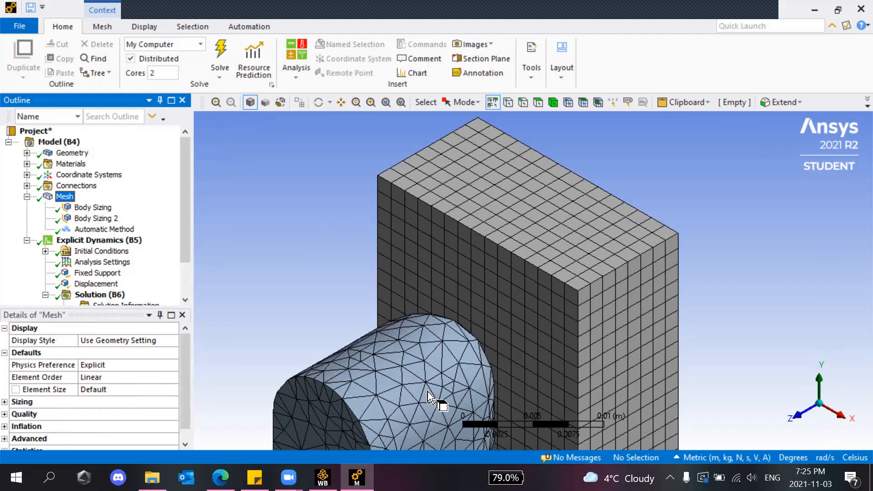
click(819, 405)
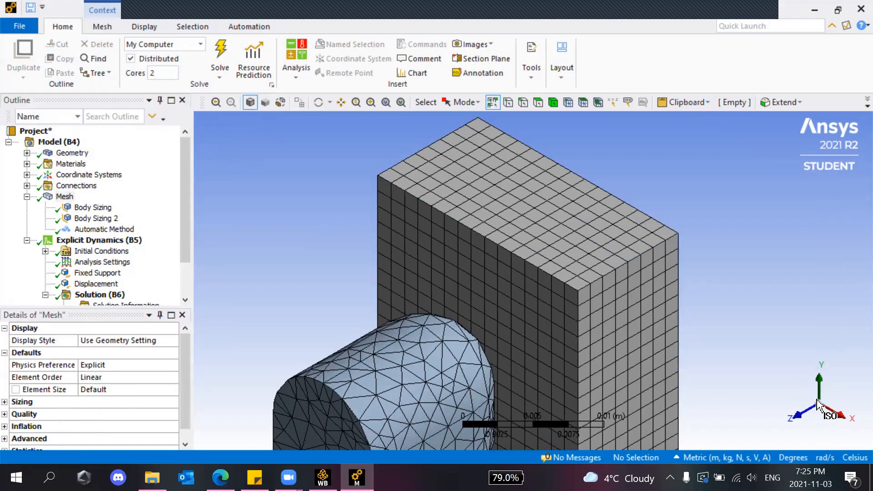
scroll(450, 393, down, 3)
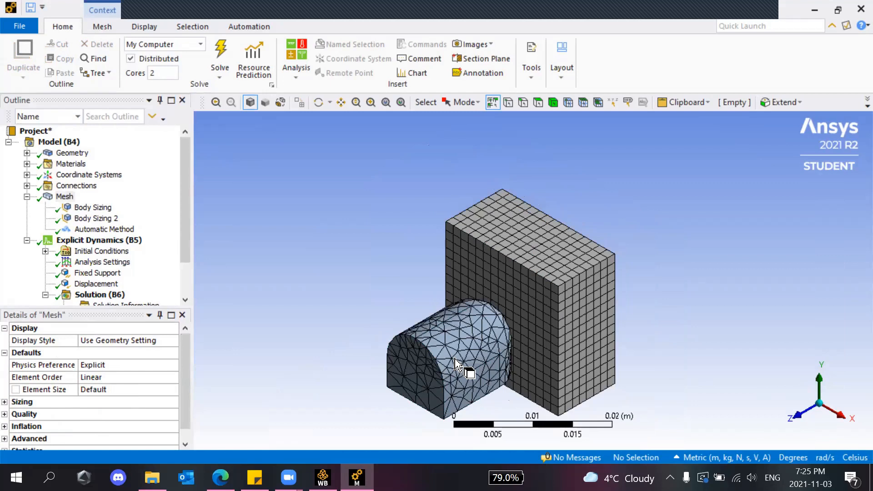
scroll(456, 364, up, 5)
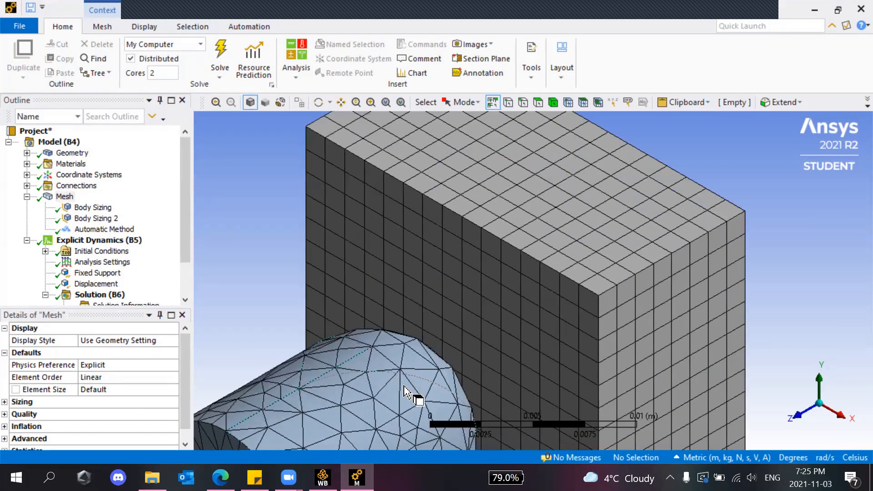
scroll(406, 392, up, 3)
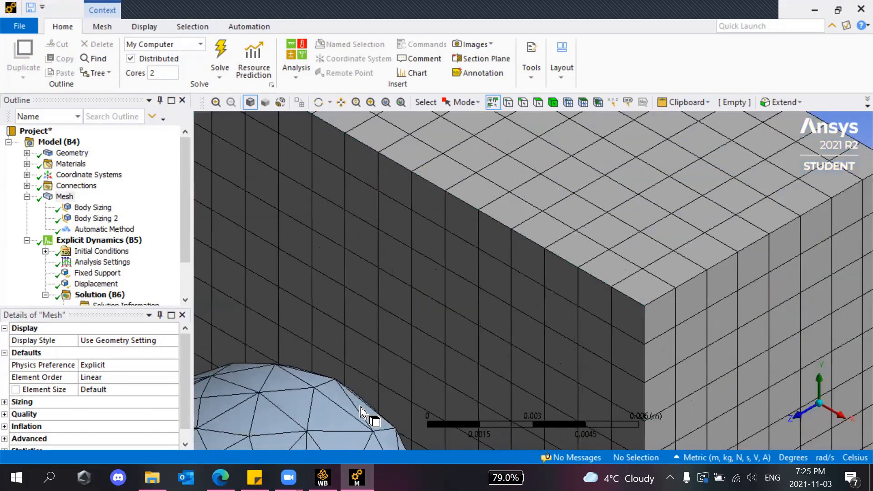
Inspect the meshed block face-on and the cylinder, return to isometric, and collapse Mesh.
click(818, 380)
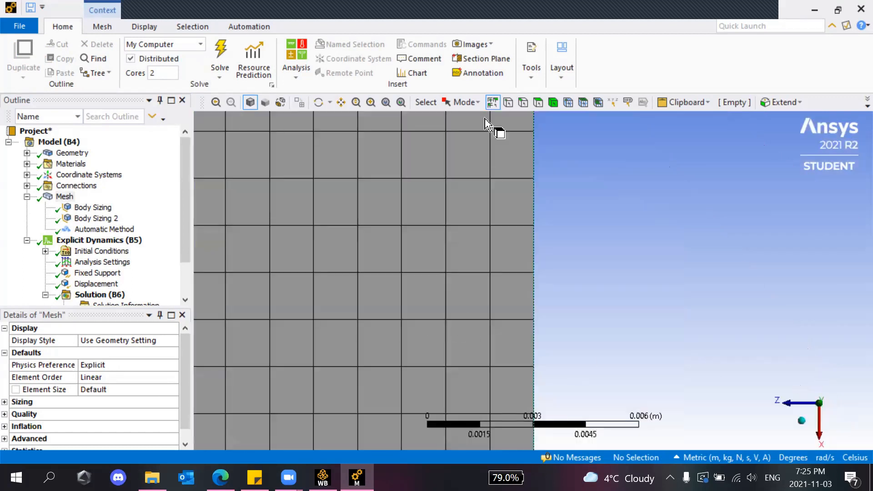
click(341, 102)
drag(411, 227, 635, 174)
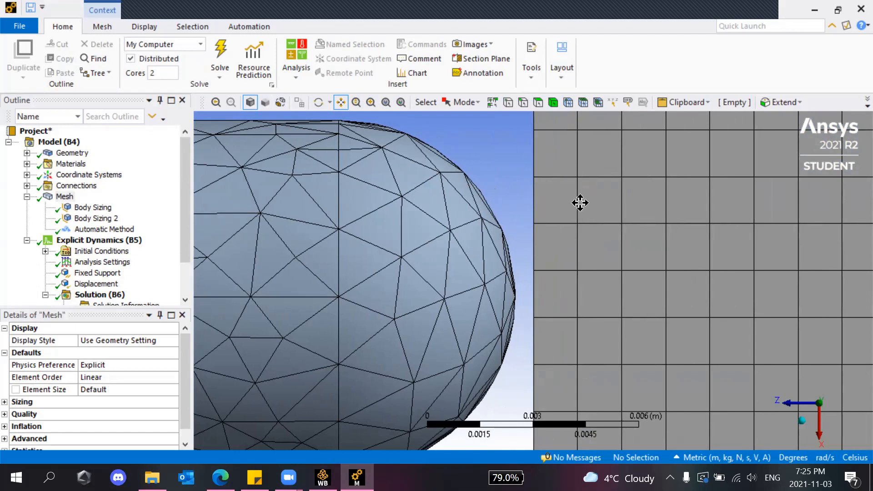
scroll(606, 212, down, 1)
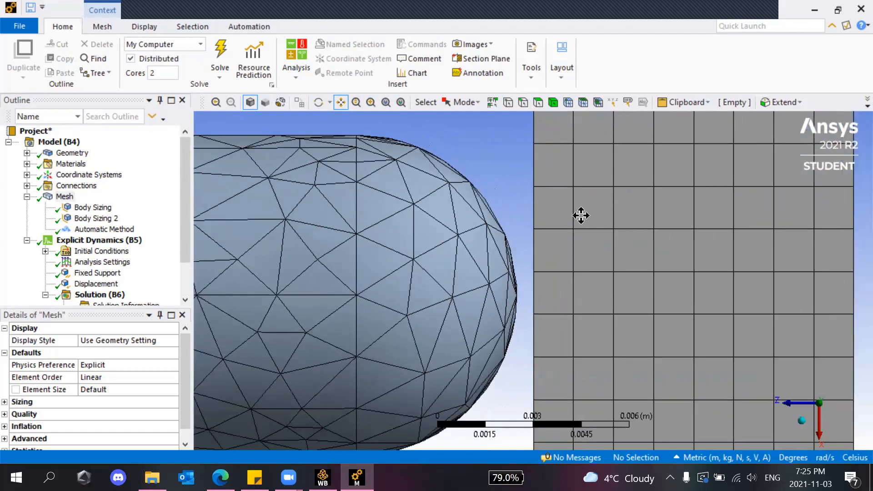
click(799, 418)
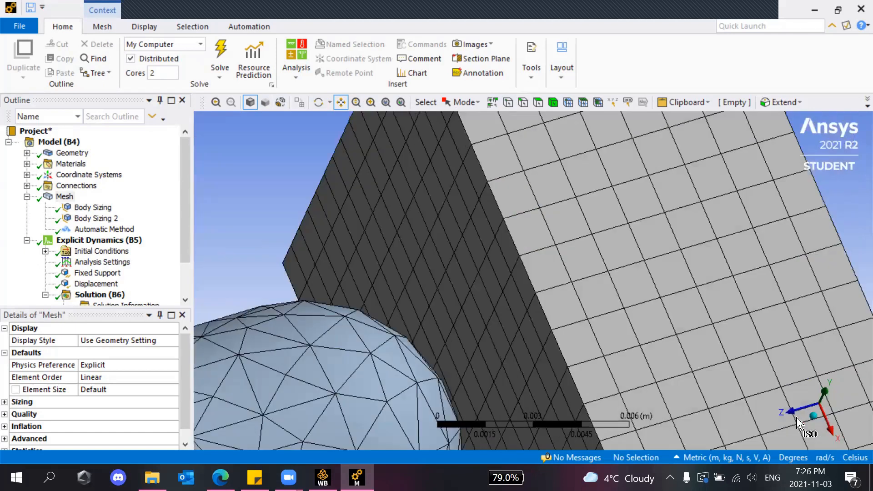
scroll(509, 254, down, 5)
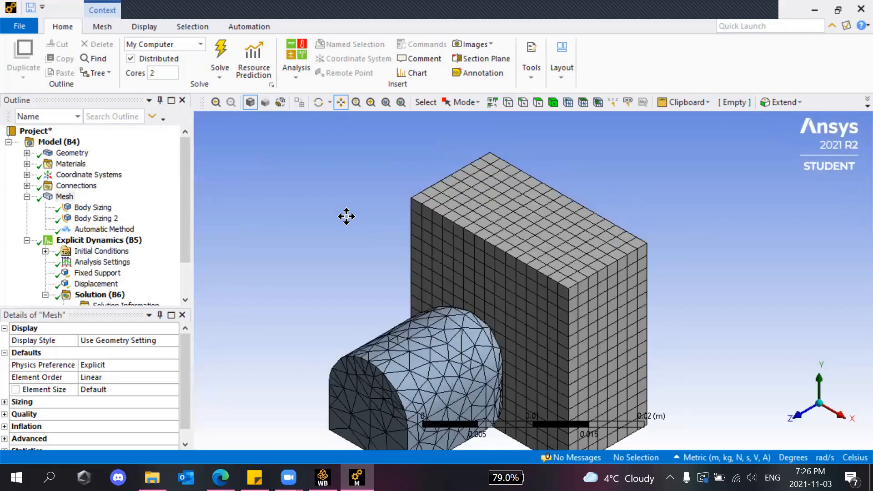
drag(346, 214, 341, 159)
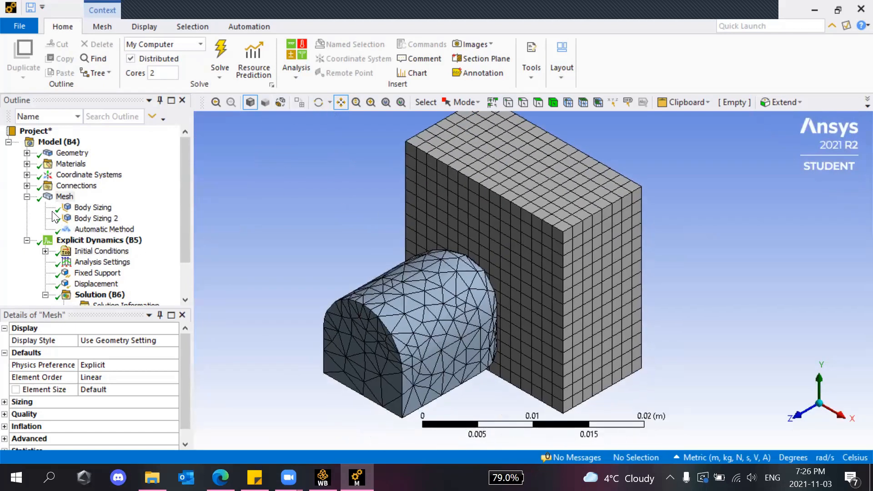
click(27, 196)
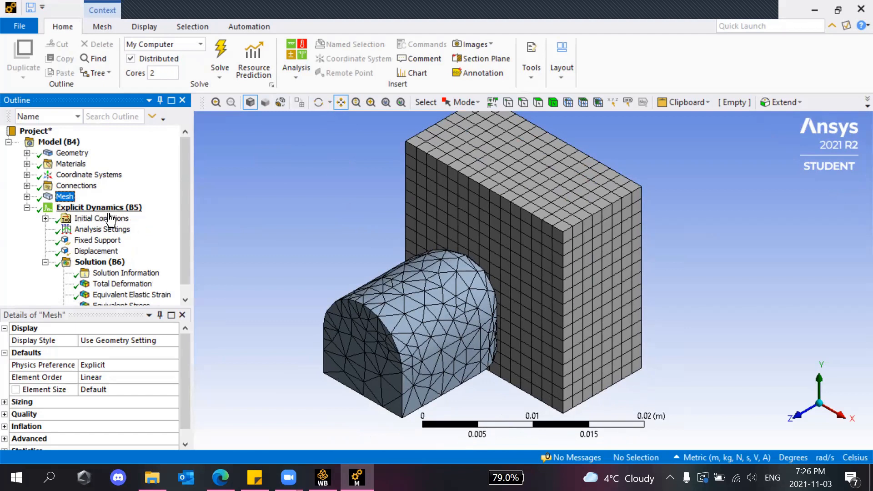
Review the Velocity initial condition's components, then show Analysis Settings with its 6.e-005 s end time.
click(45, 218)
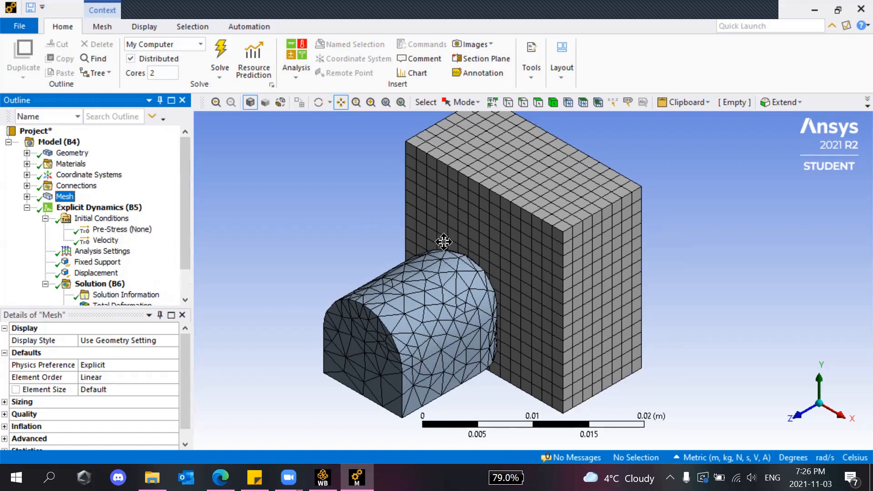
click(105, 241)
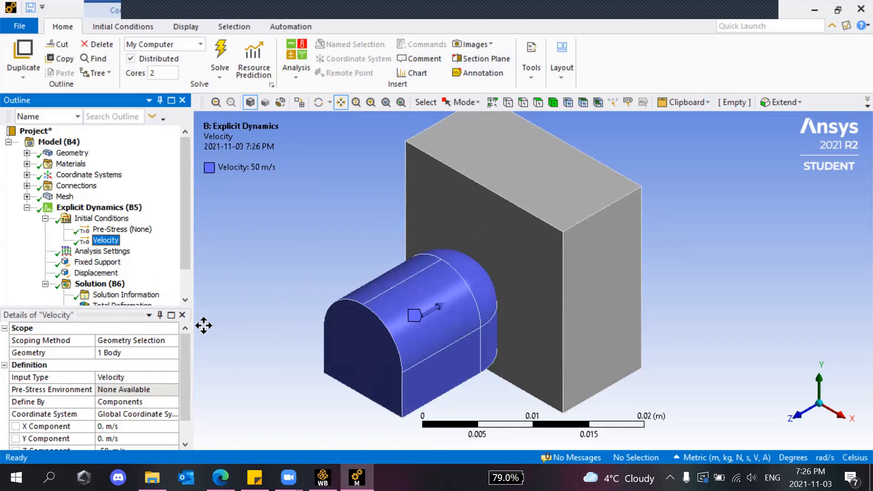
click(106, 241)
drag(186, 356, 188, 396)
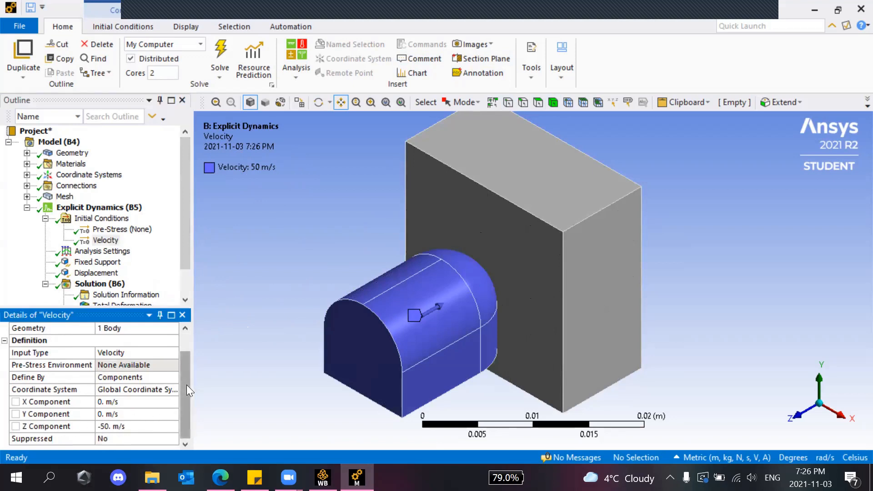
drag(186, 384, 182, 366)
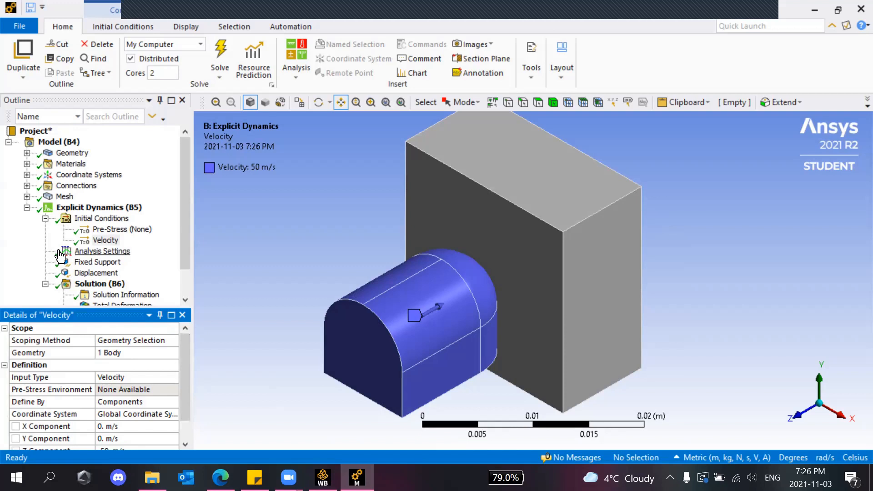
click(97, 254)
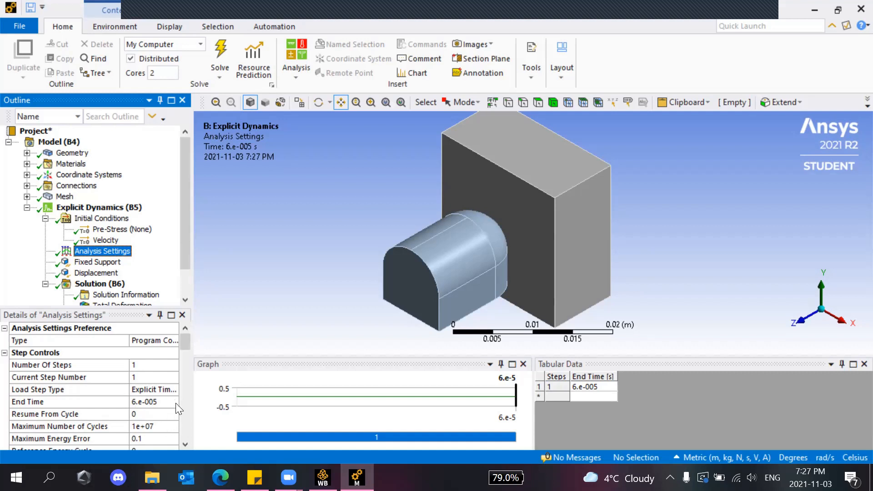
Expand Output Controls in Analysis Settings: 100 equally spaced result points, 5 restart points, 1 tracker cycle.
scroll(169, 275, down, 1)
drag(183, 345, 186, 438)
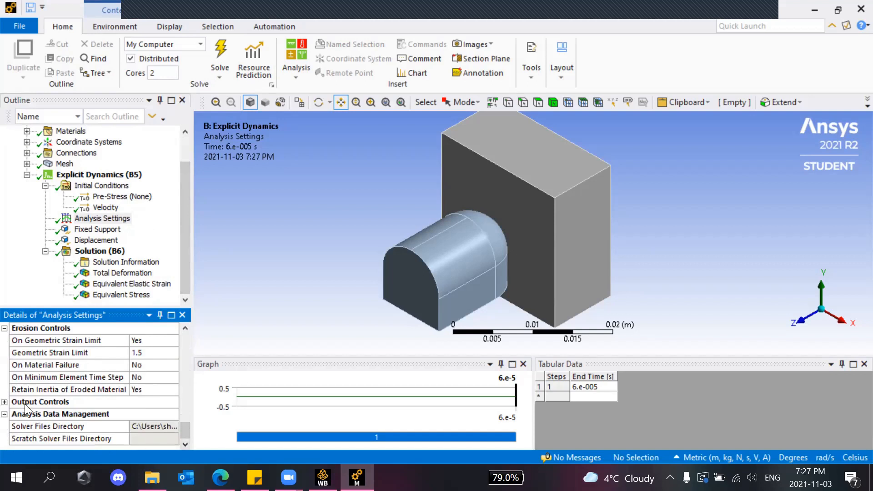
click(4, 402)
scroll(27, 406, down, 2)
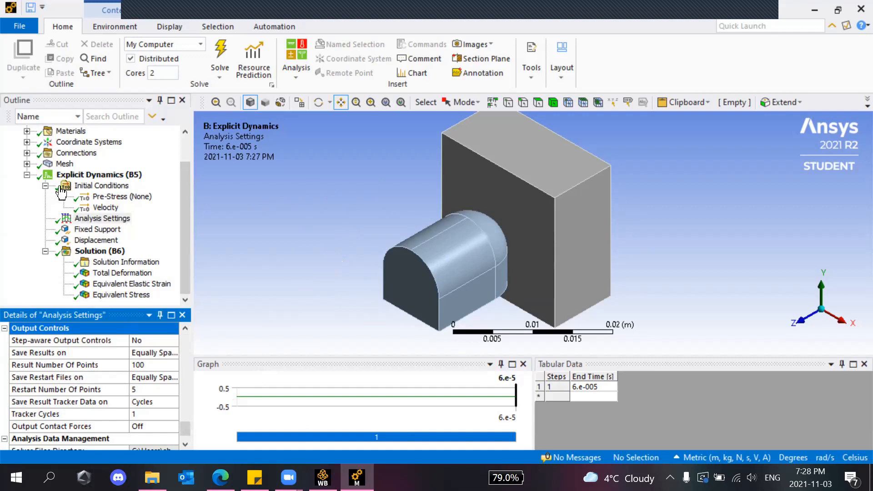
Show the Fixed Support faces, then the Displacement on 5 boot faces with X and Y at 0 m.
click(113, 231)
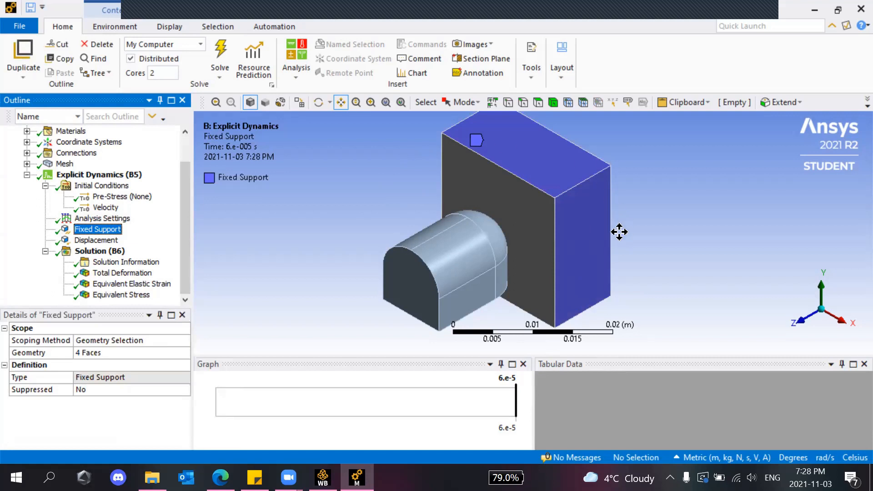
click(79, 243)
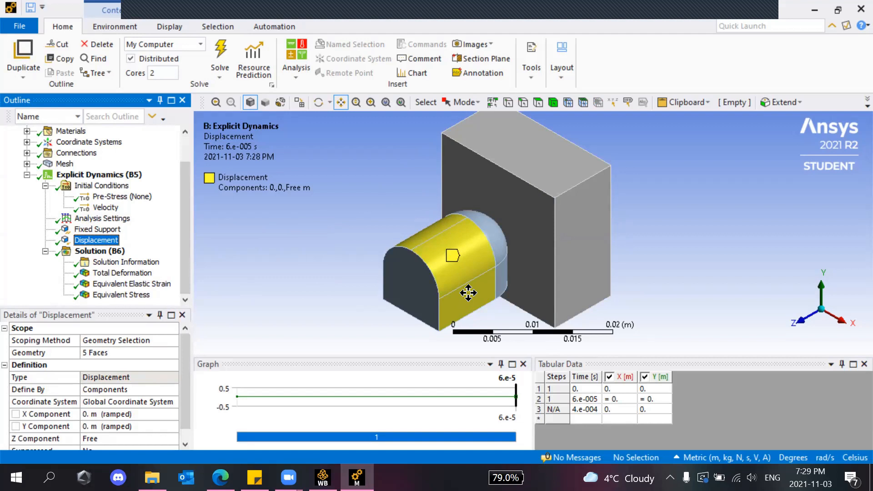
Open the Displacement Z Component choices and leave it set to Free.
scroll(138, 352, down, 1)
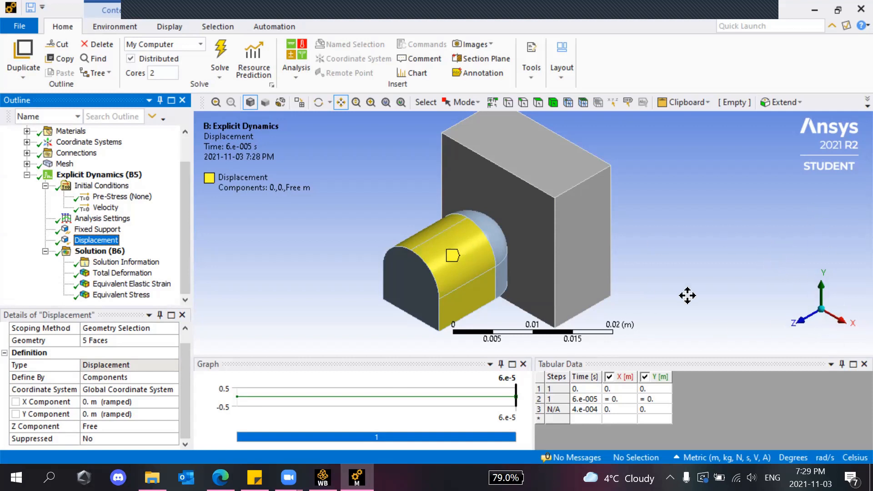
click(114, 426)
click(171, 427)
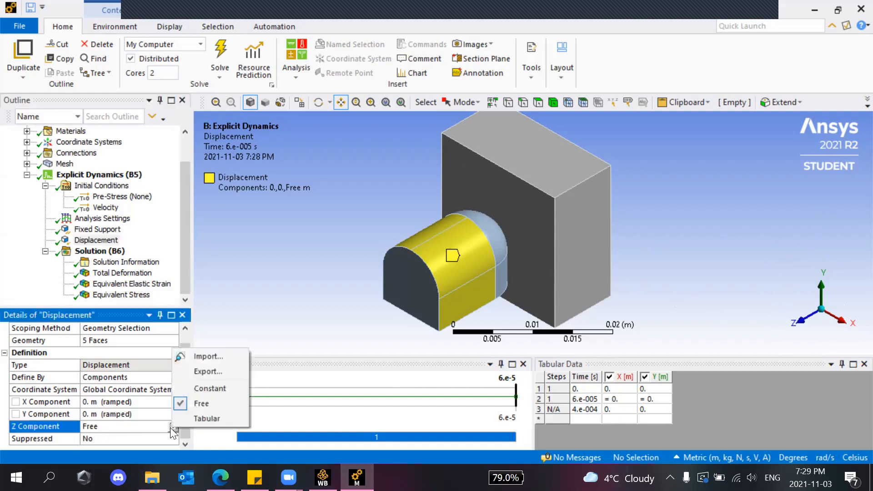
click(314, 278)
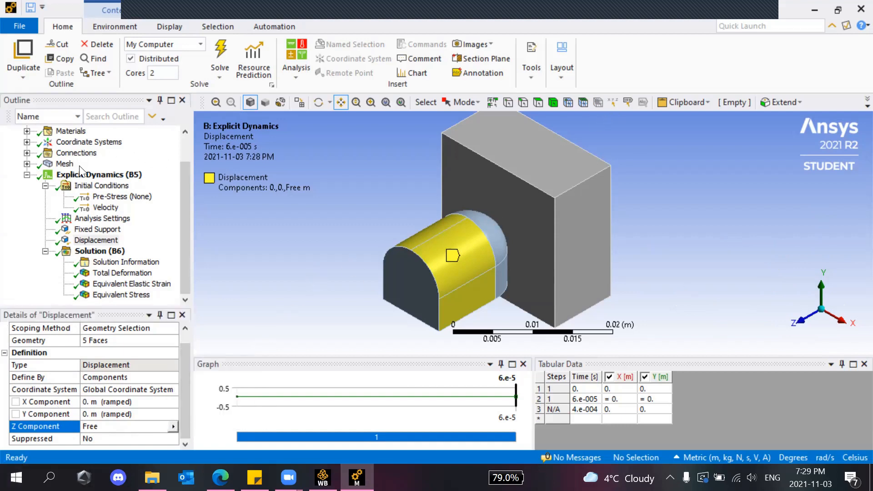
Recheck the 50 m/s Velocity, Fixed Support and Displacement, then open Solution (B6), status Done.
click(109, 208)
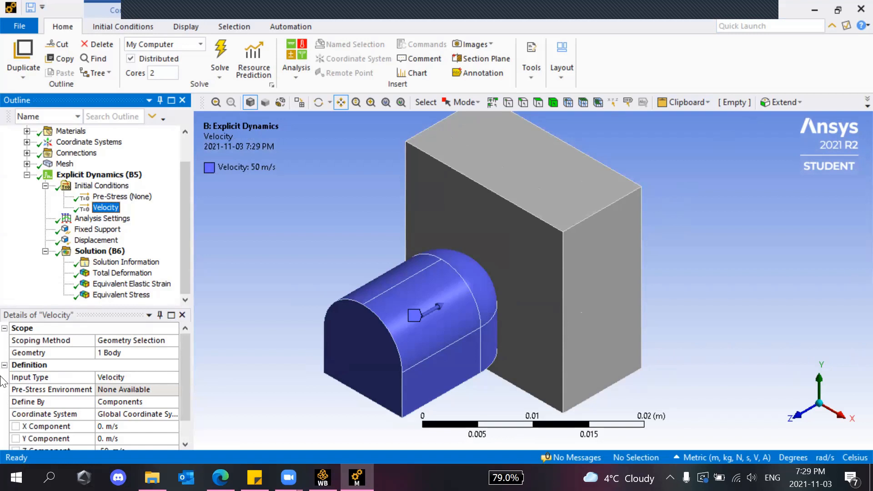
click(89, 240)
click(88, 229)
click(83, 241)
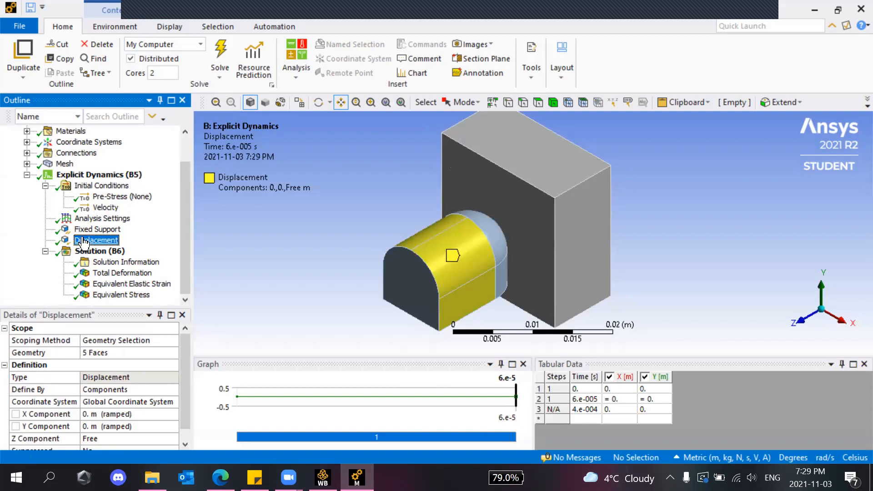
click(103, 251)
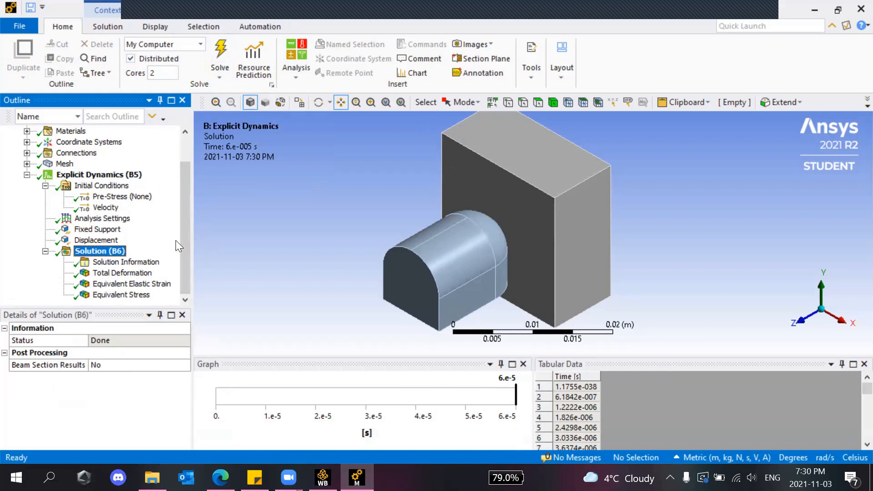
Display the Total Deformation contour and play its animation over the impact.
click(144, 282)
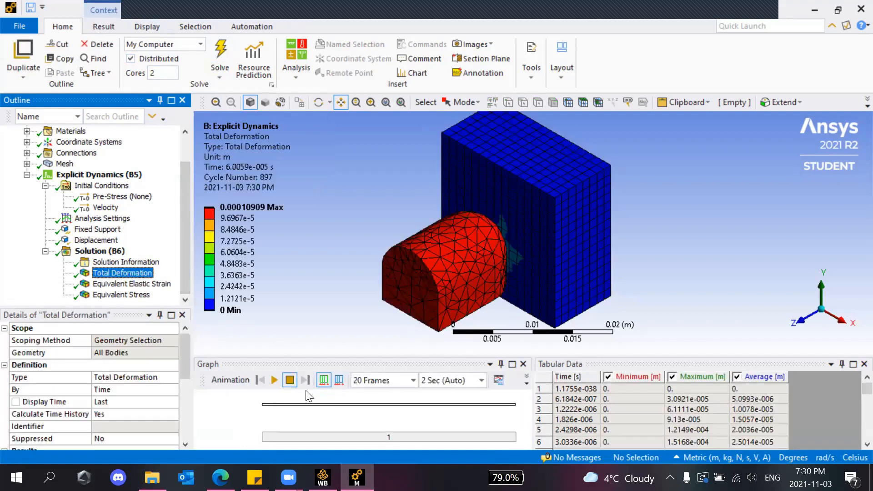
click(274, 380)
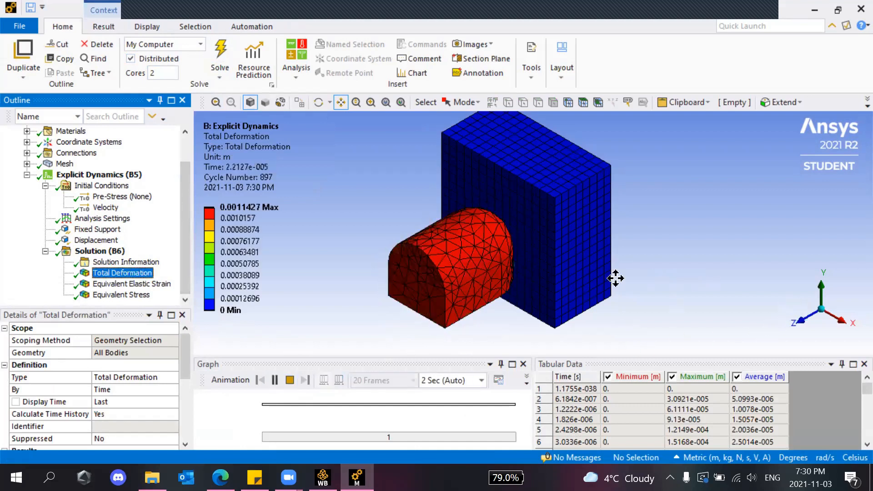
drag(711, 250, 726, 260)
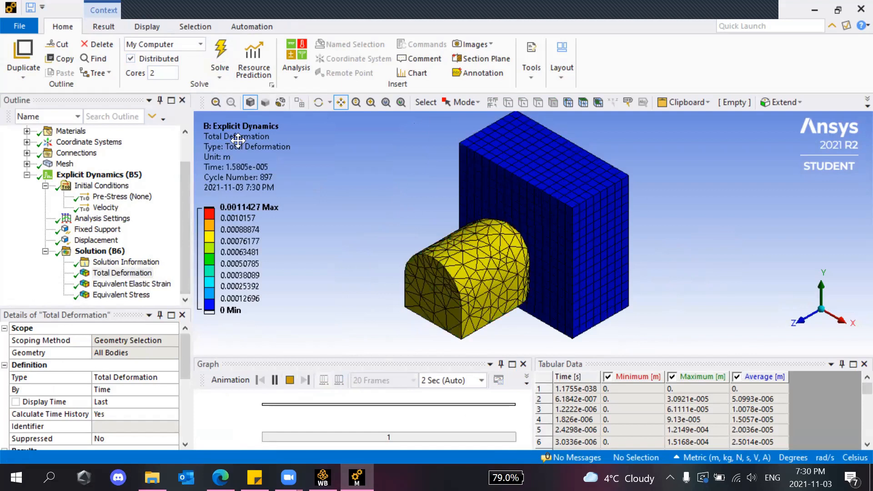
Orbit to a side view, zoom in and pan to inspect the deformation close up.
click(319, 102)
drag(550, 279, 793, 324)
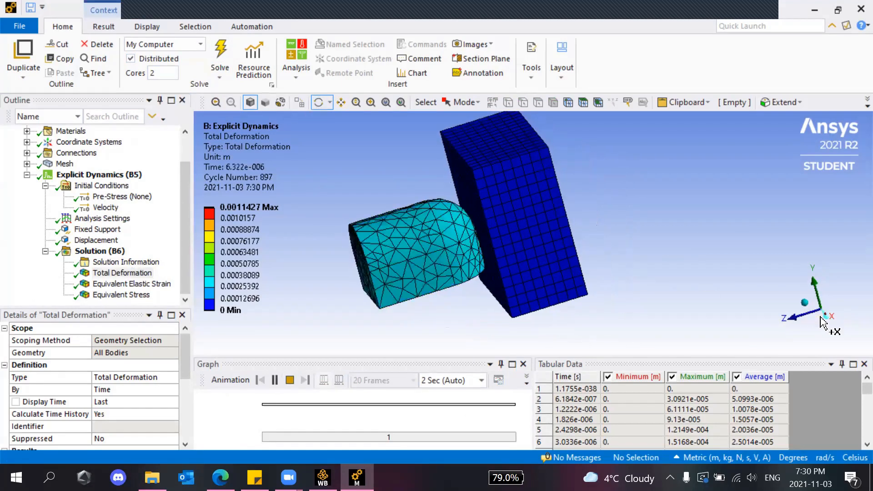
click(793, 324)
scroll(470, 190, up, 2)
scroll(475, 187, up, 1)
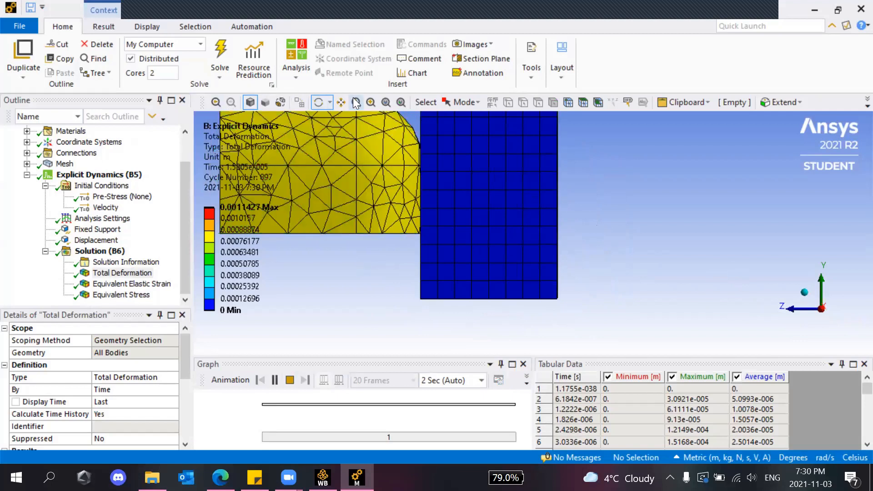
click(346, 107)
drag(400, 279, 447, 329)
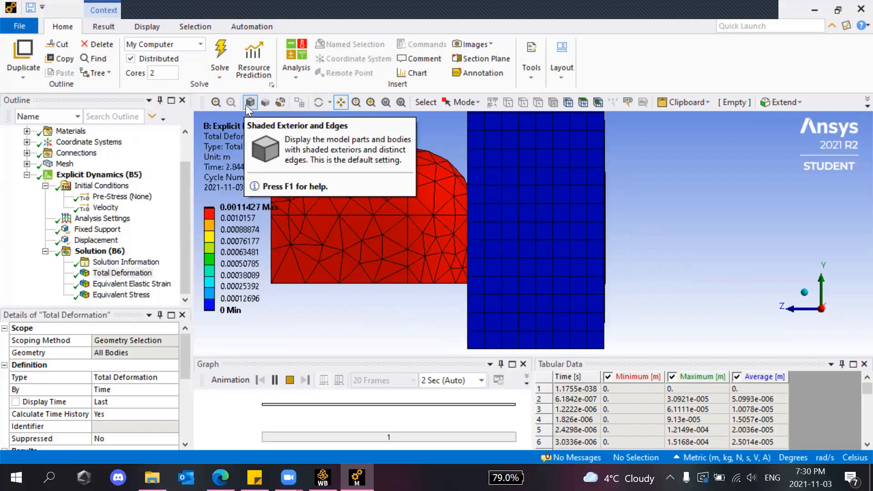
click(319, 102)
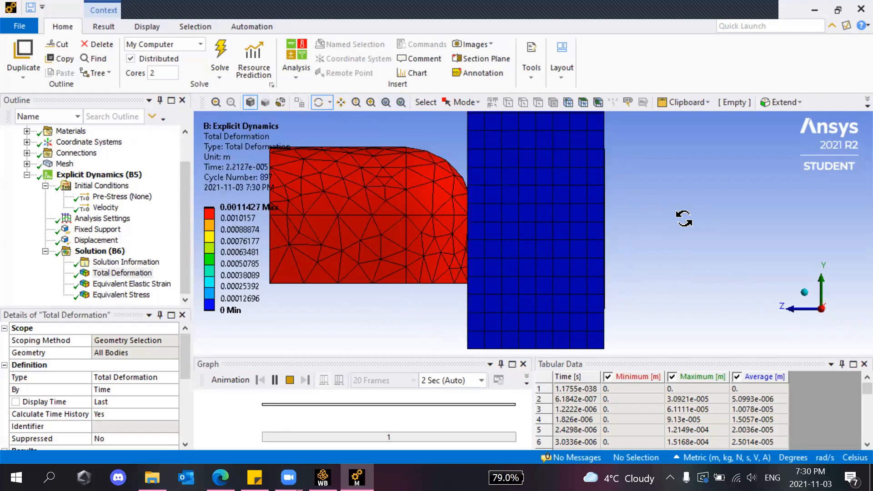
drag(682, 219, 676, 219)
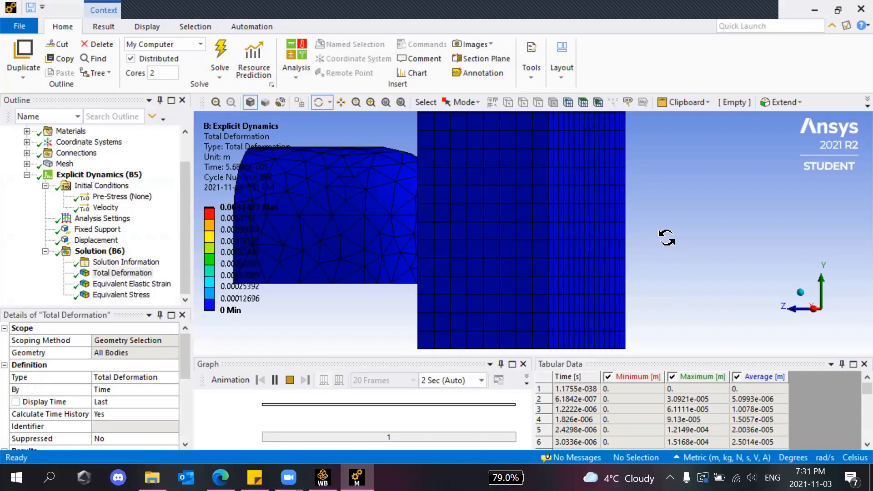
click(800, 300)
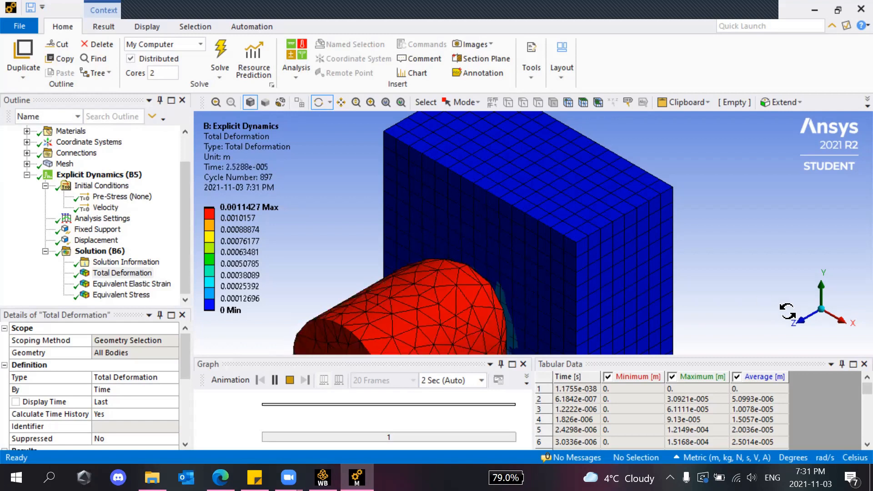
click(845, 320)
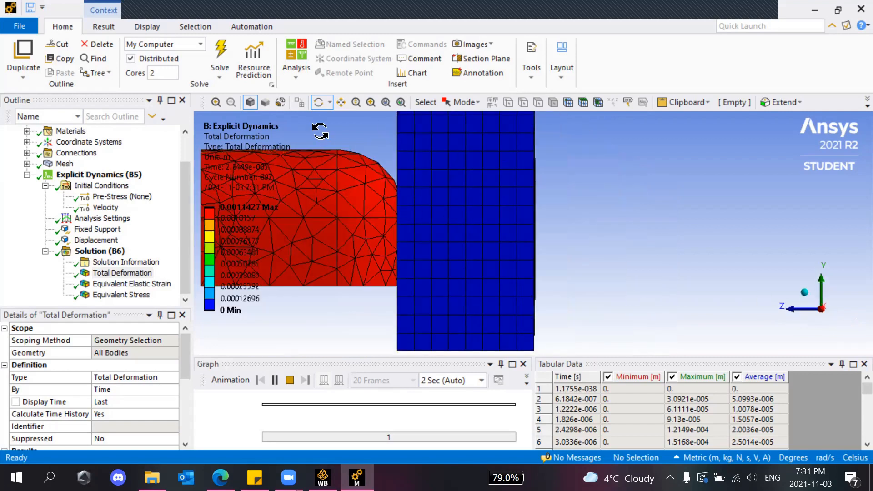
drag(690, 279, 350, 204)
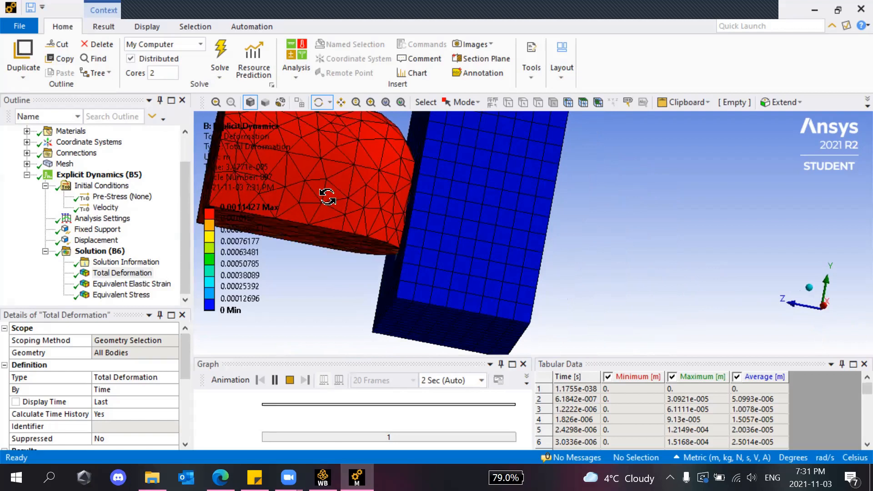
click(825, 310)
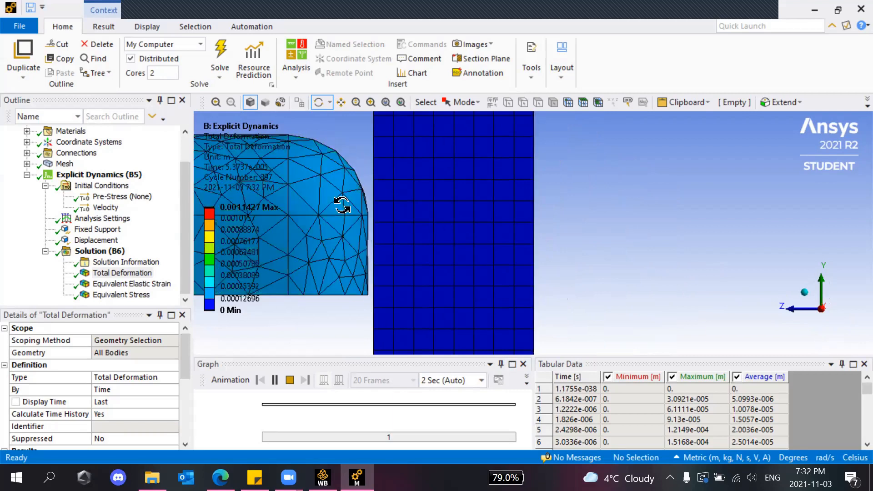
click(804, 292)
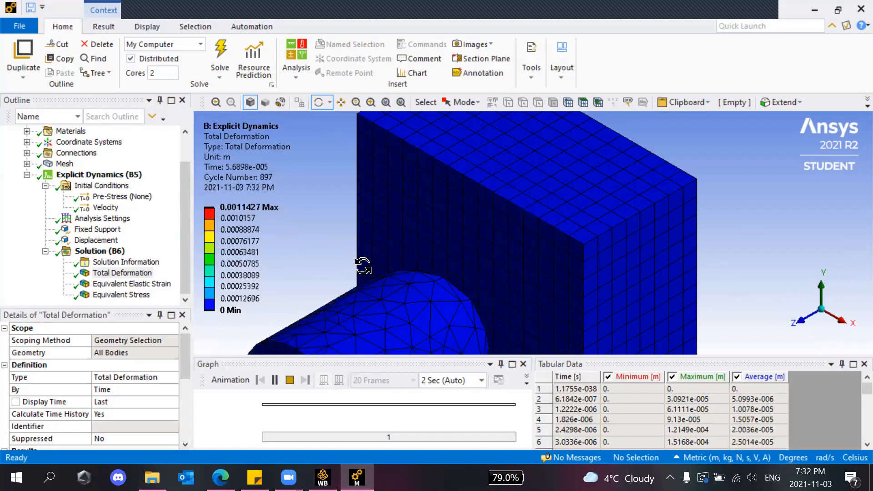
click(275, 231)
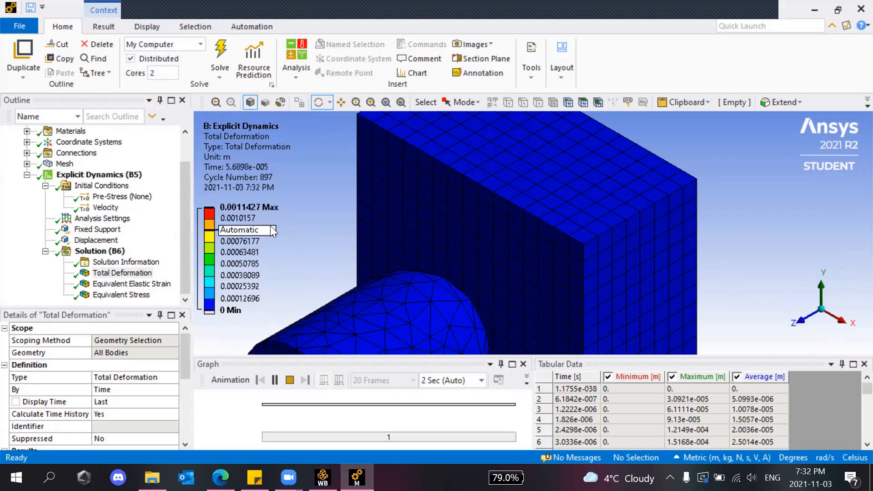
click(107, 283)
click(114, 295)
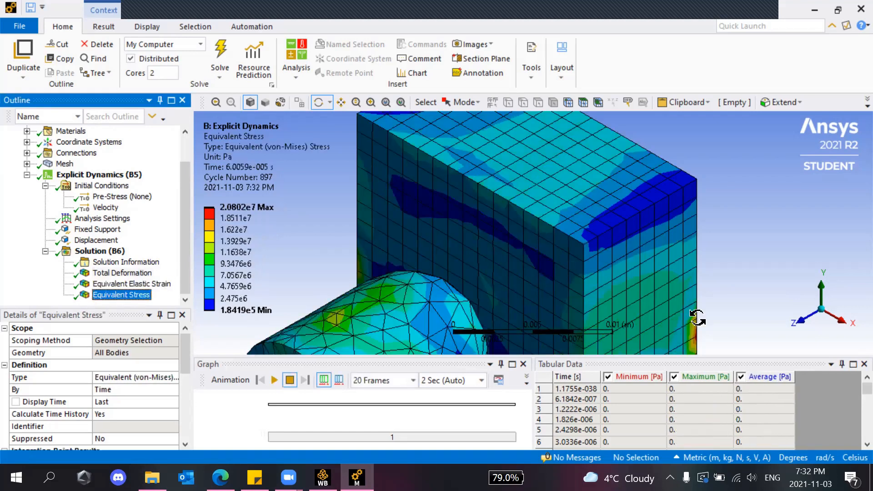
click(824, 317)
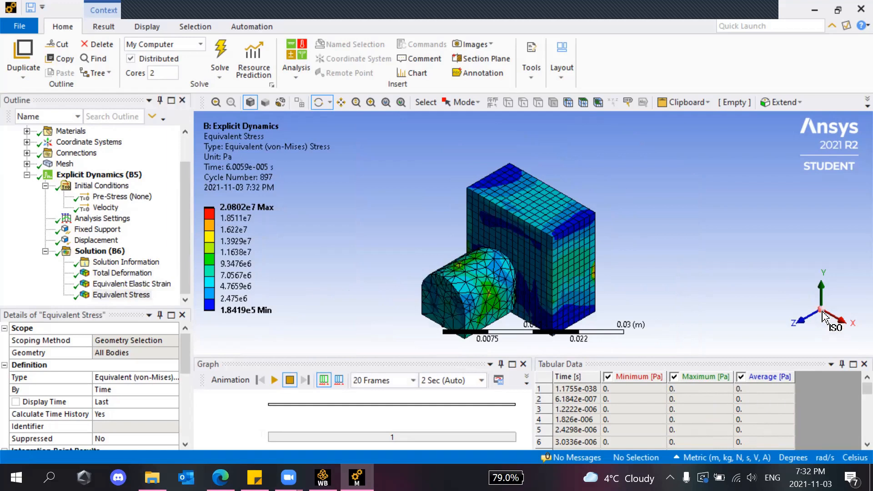
scroll(518, 303, up, 3)
drag(633, 301, 391, 336)
click(274, 380)
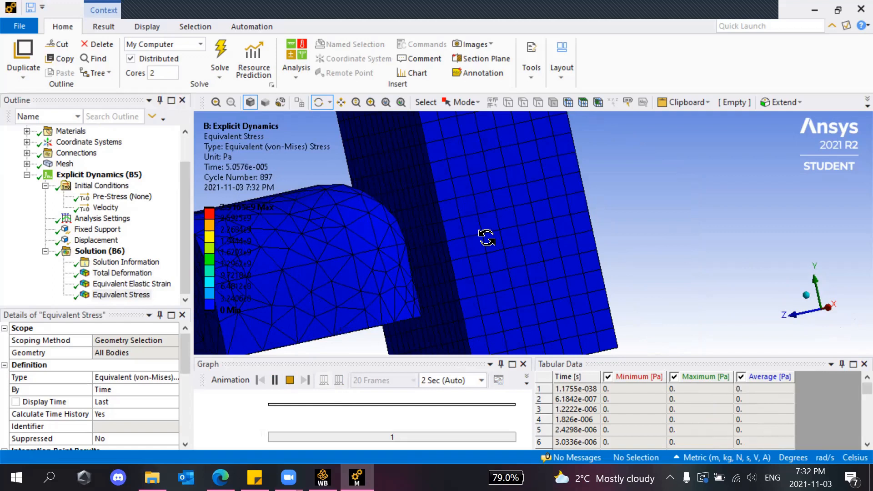
click(289, 380)
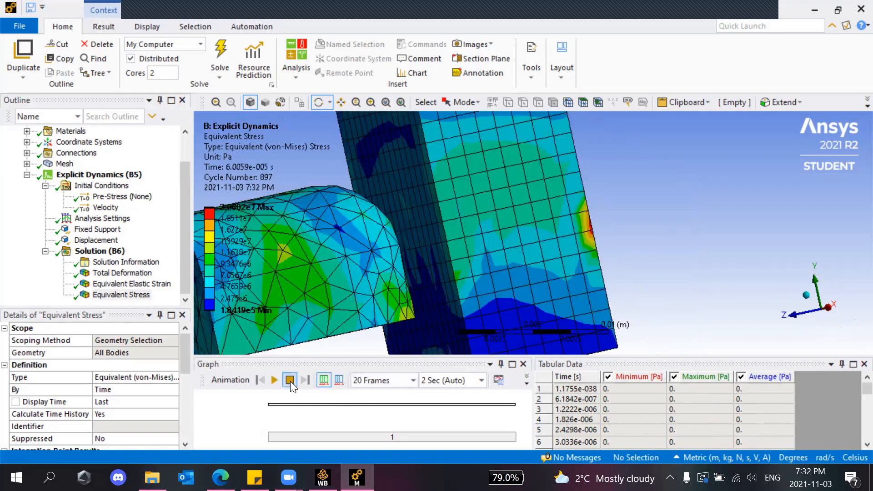
drag(746, 268, 696, 272)
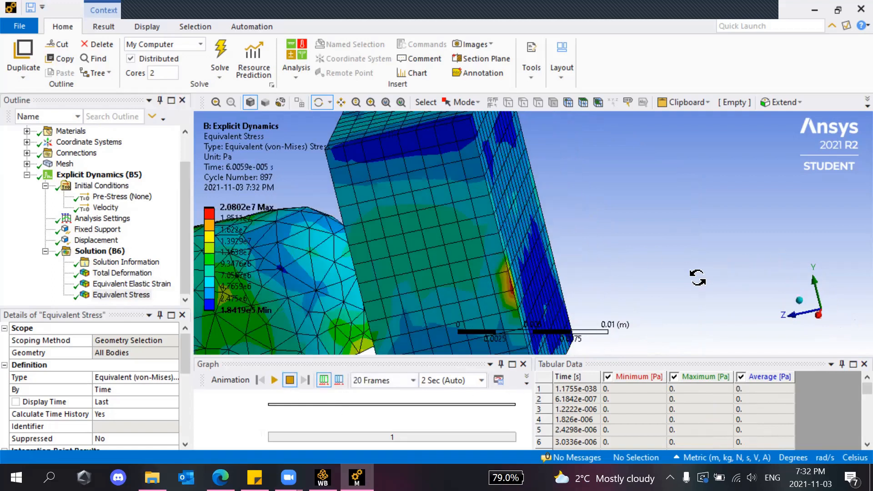
click(799, 300)
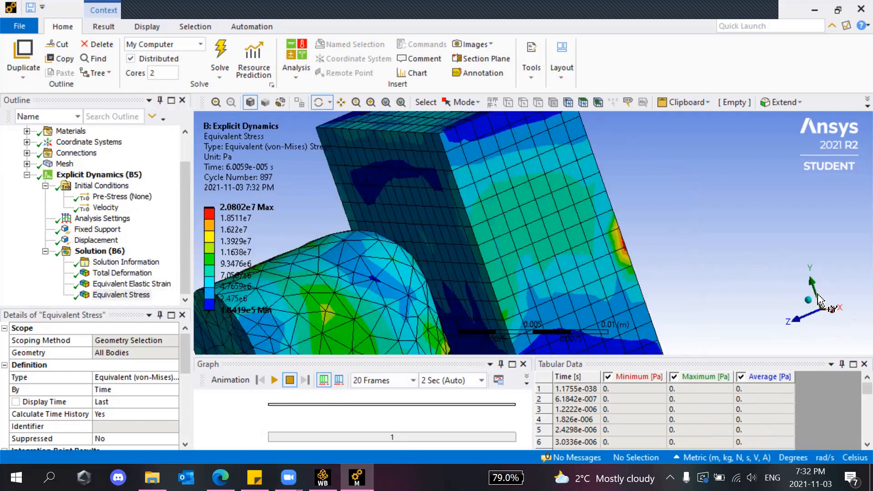
click(807, 304)
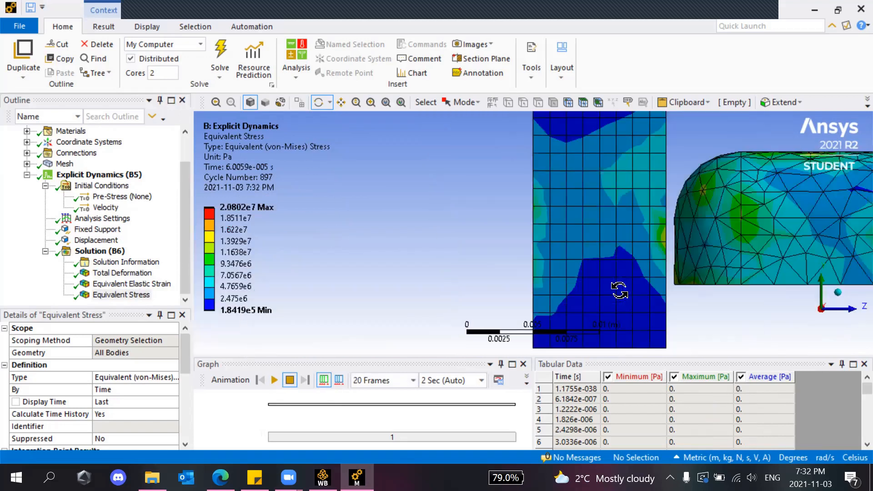
scroll(619, 289, down, 5)
click(843, 300)
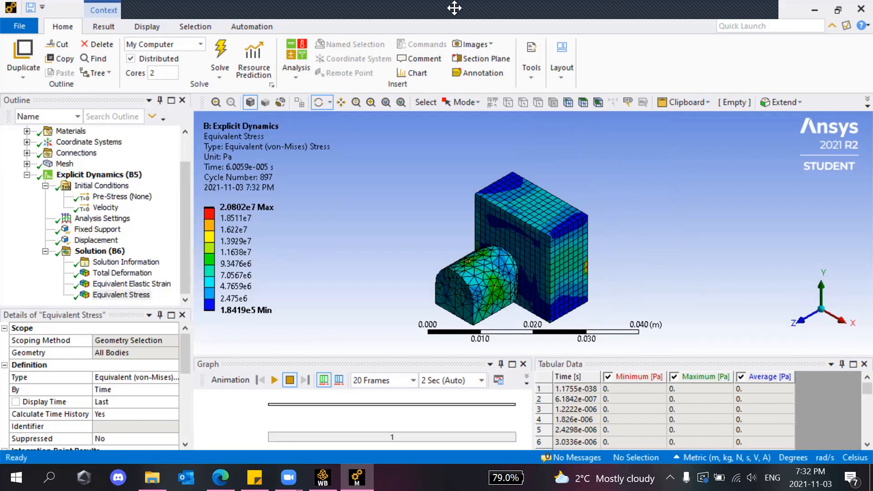
Close the Explicit Dynamics Mechanical session and relaunch Mechanical on the SYS-3.mechdb thermal model.
click(853, 11)
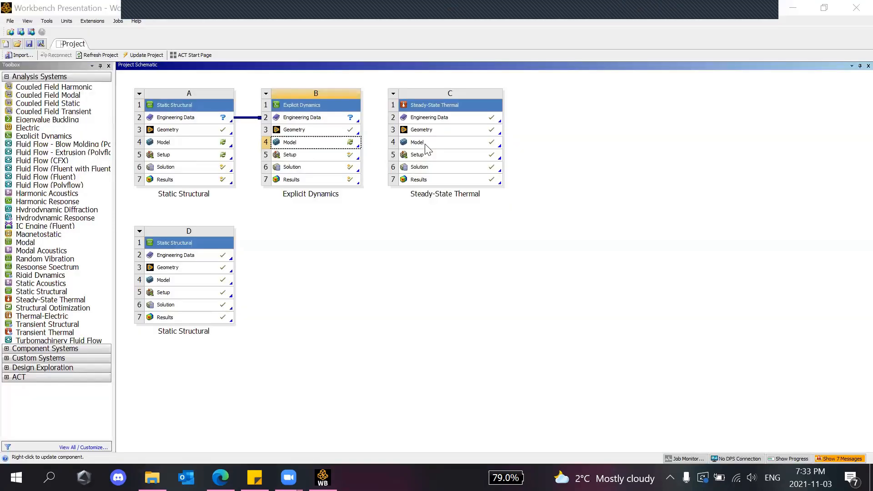
double_click(431, 142)
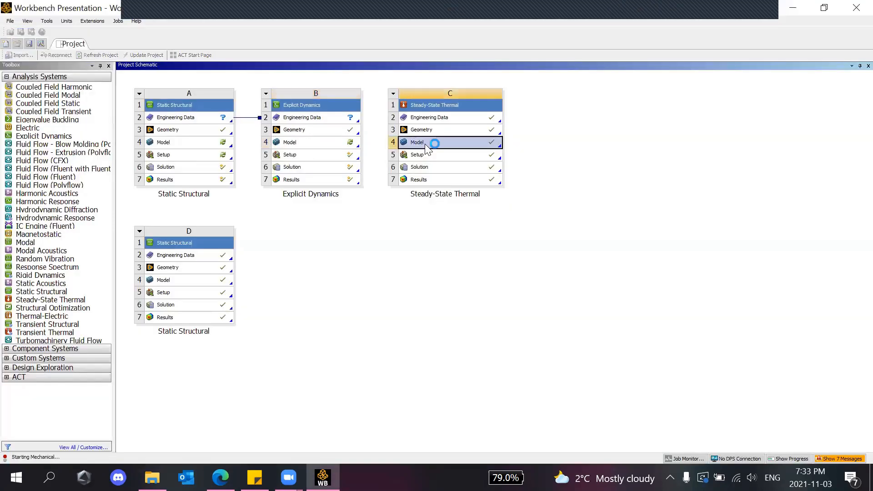
double_click(172, 279)
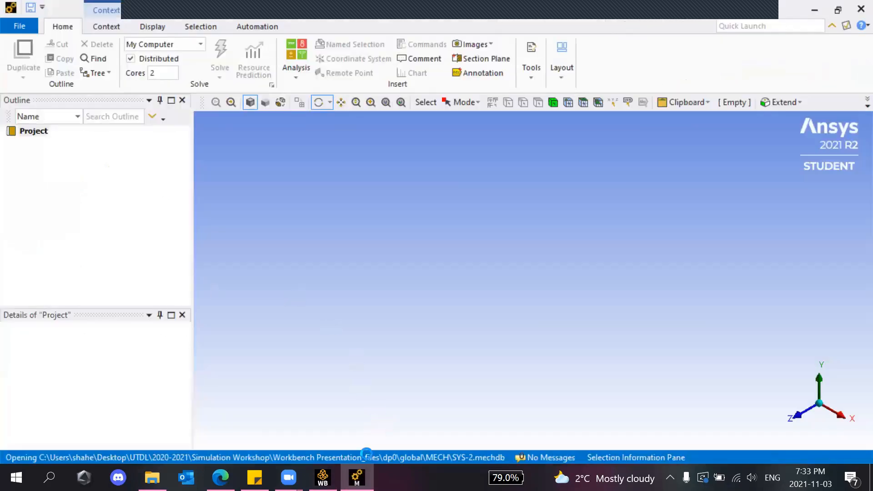
click(323, 477)
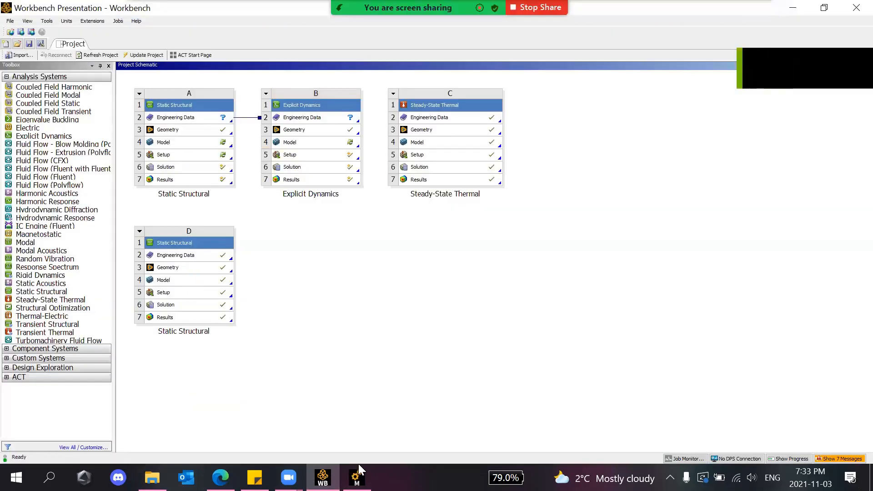
click(356, 474)
click(357, 473)
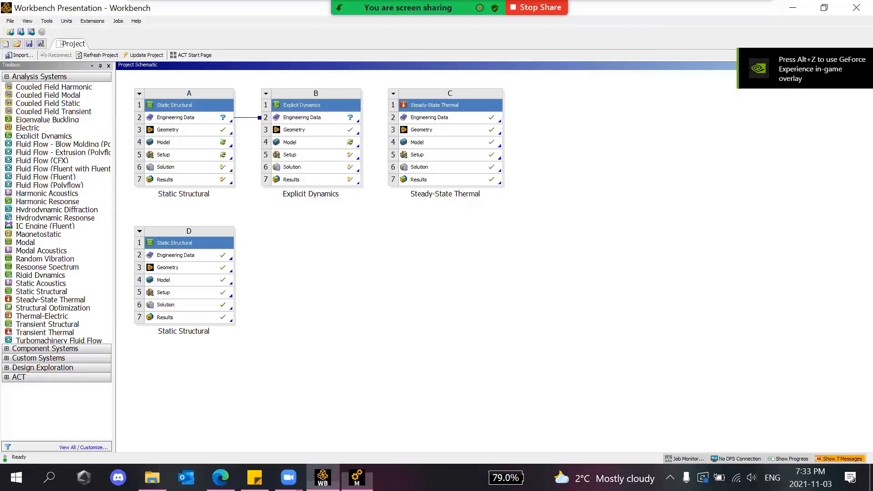
double_click(173, 281)
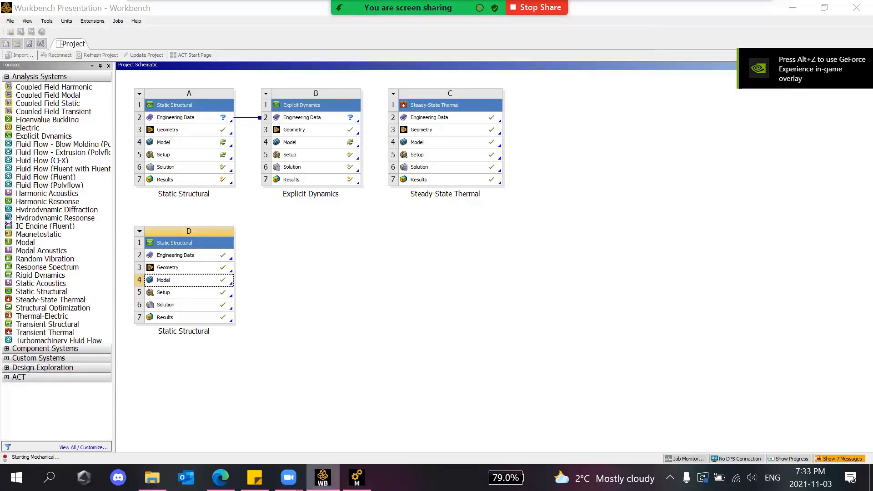
click(356, 477)
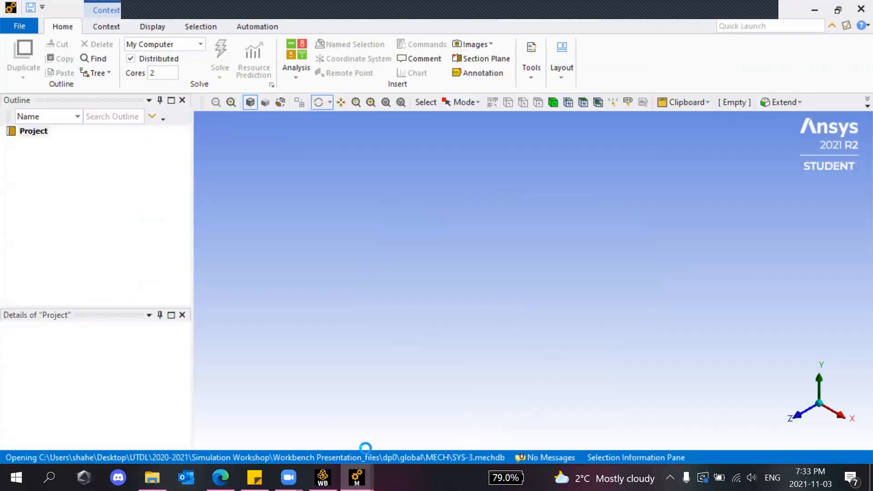
Bring the loaded Steady-State Thermal U-pipe model to the front.
mouse_move(357, 477)
click(326, 430)
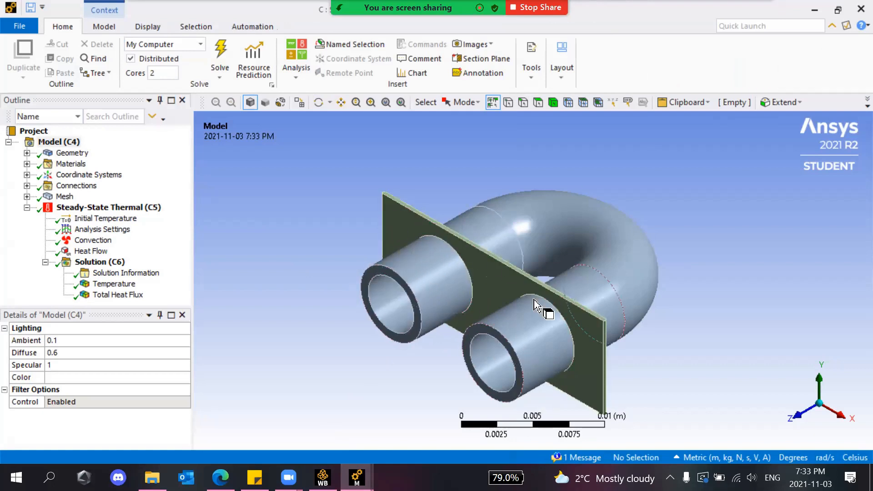
scroll(424, 244, down, 3)
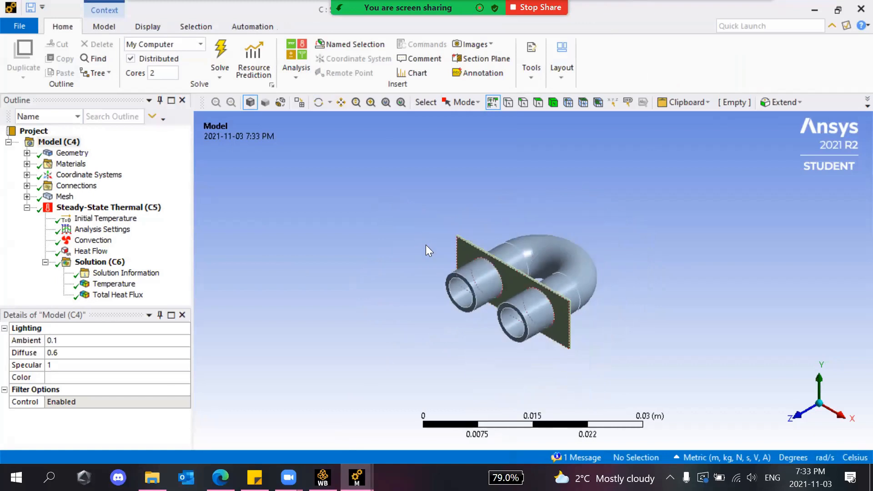
scroll(473, 278, up, 3)
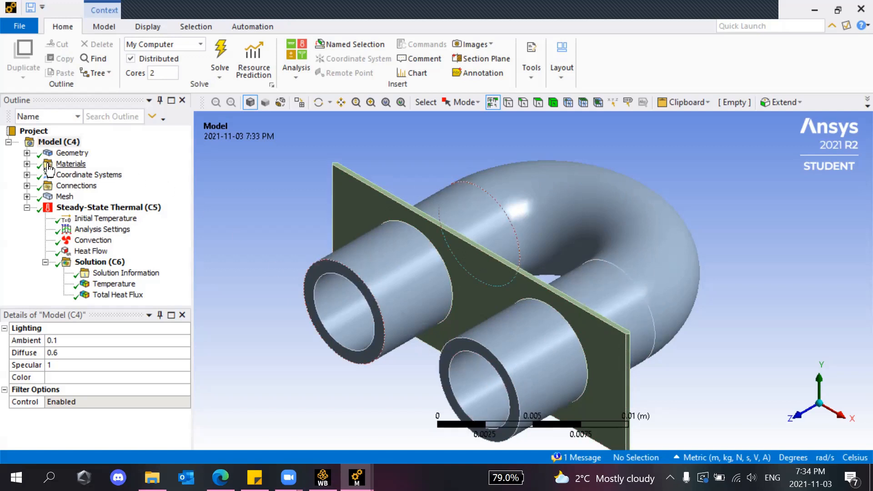
Check the body materials: the pipe is Copper Alloy and the plate is Aluminum Alloy.
click(27, 152)
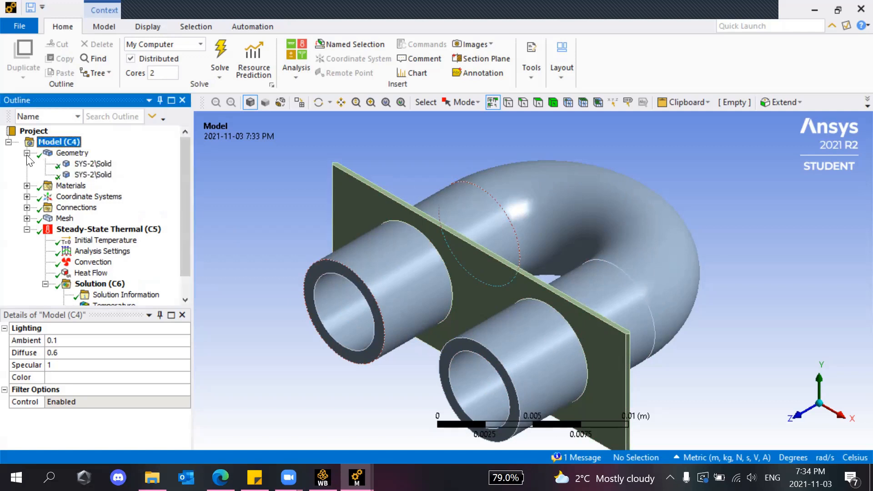
click(83, 165)
click(85, 175)
click(93, 164)
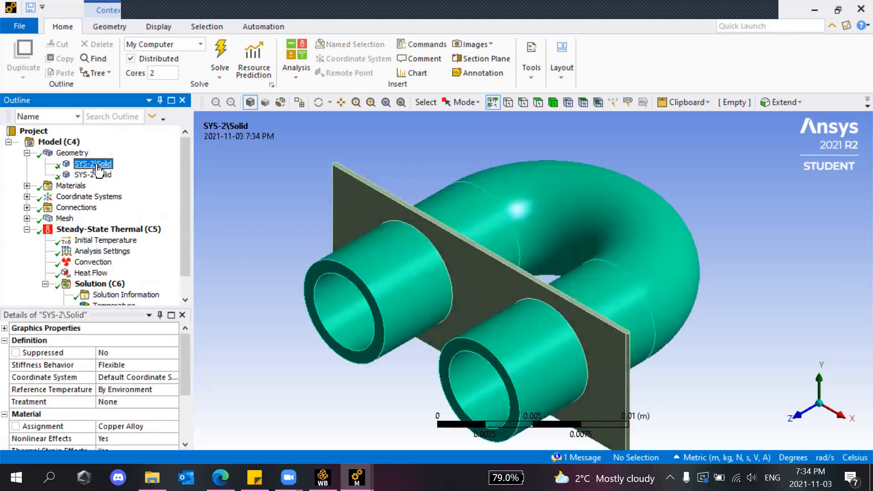
click(93, 175)
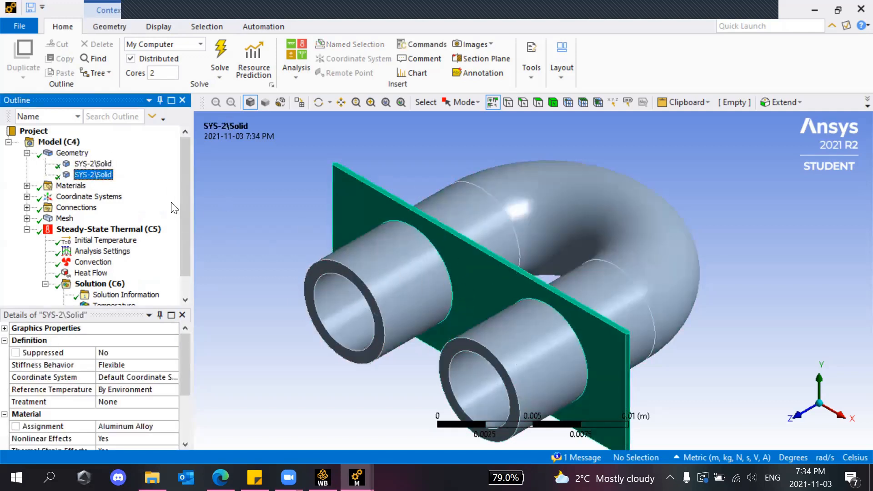
click(97, 164)
scroll(149, 413, down, 1)
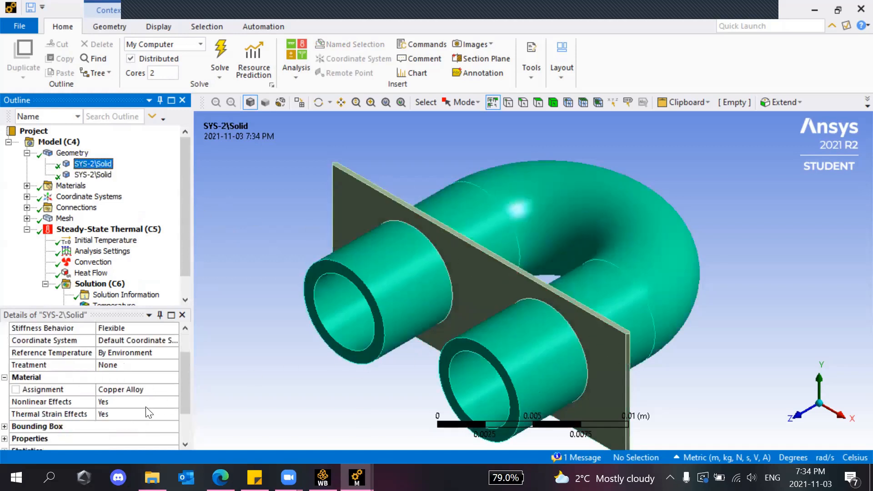
click(94, 175)
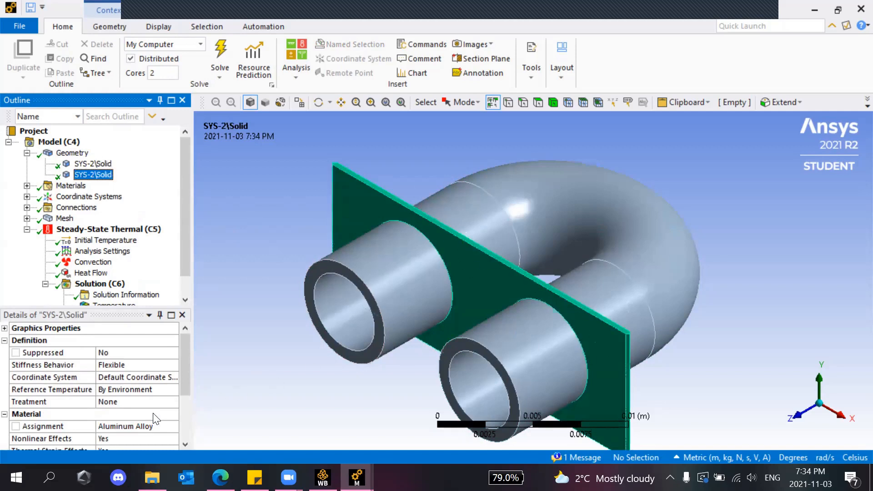
click(26, 153)
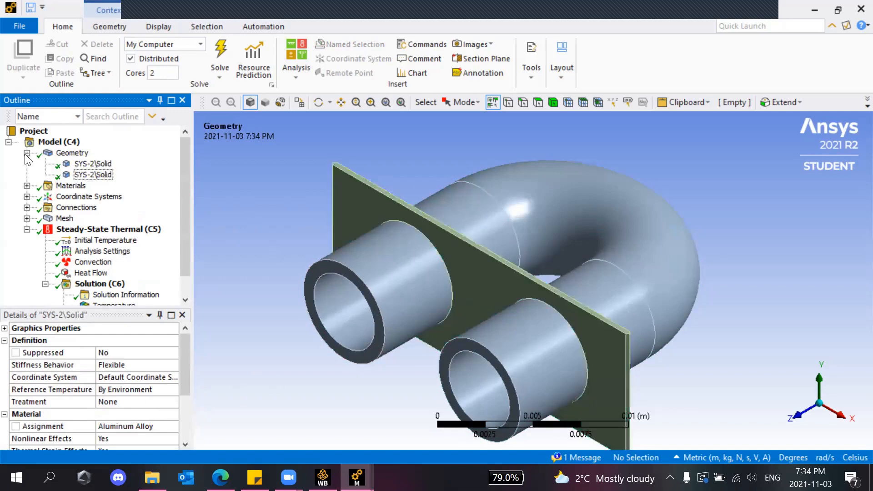
Show the U-pipe mesh and compare Body Sizing (1.e-003 m, pipes) with Body Sizing 2 (plate).
click(27, 197)
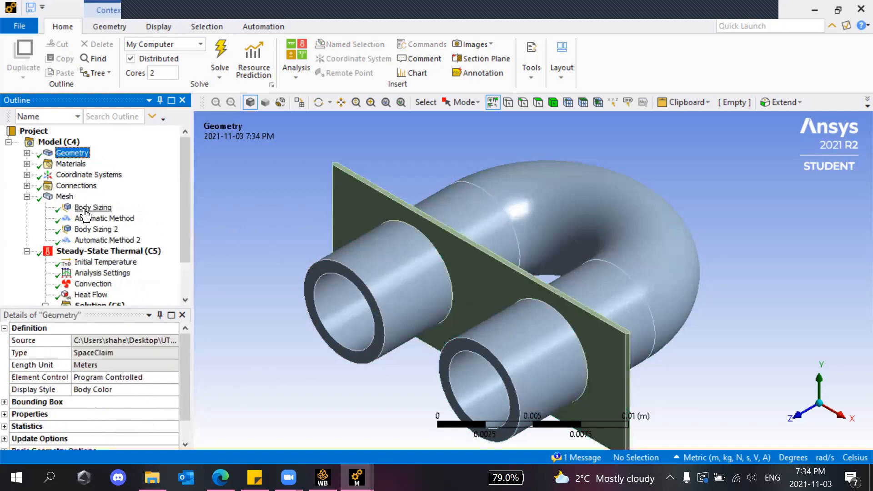
click(92, 207)
click(64, 197)
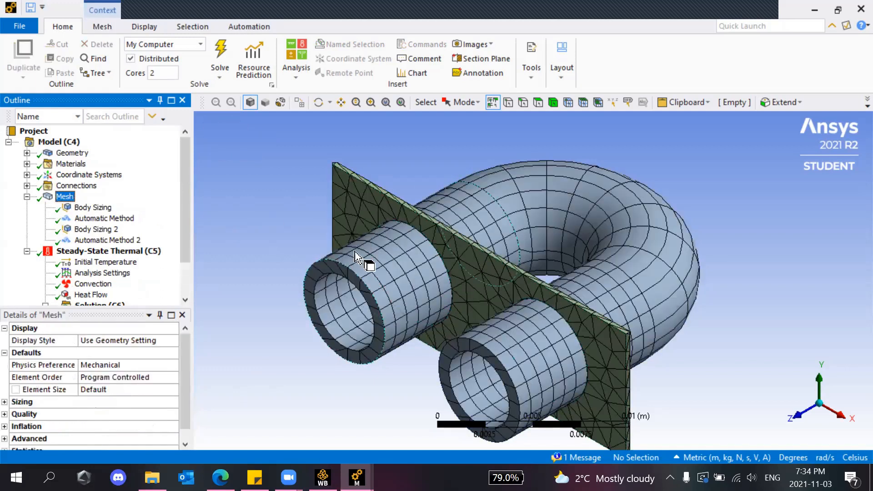
click(93, 207)
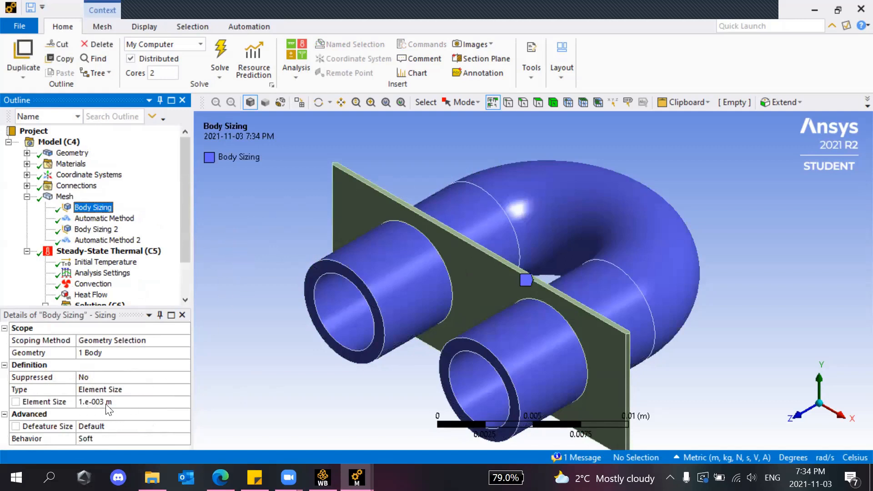
click(96, 229)
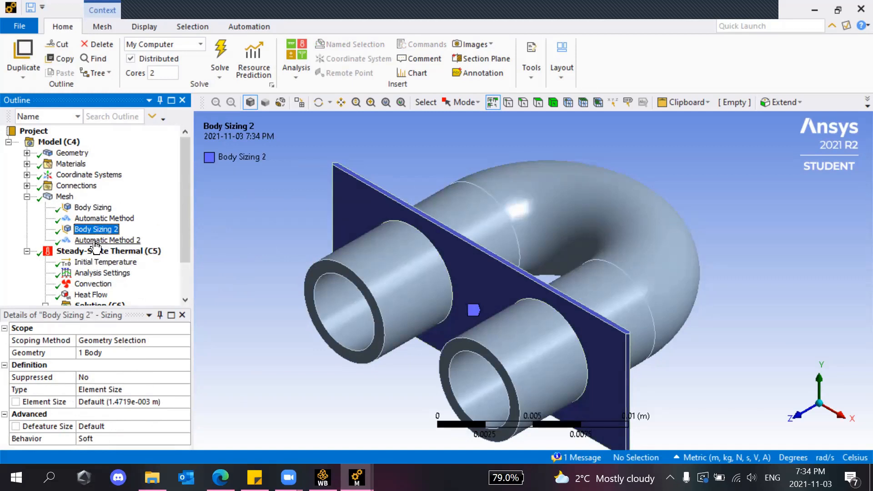
click(96, 207)
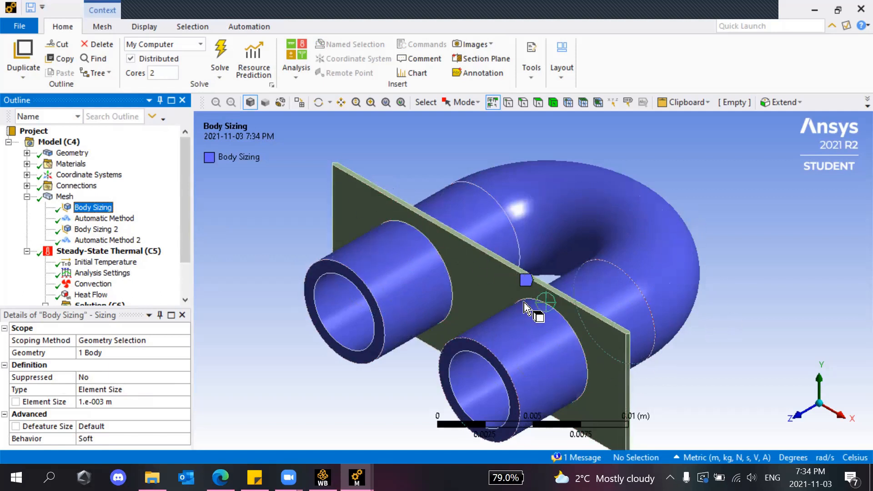
scroll(116, 256, down, 2)
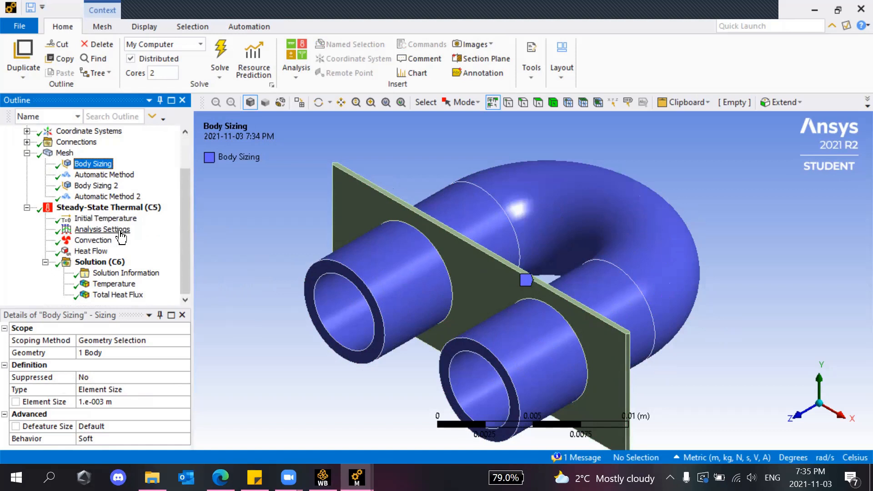
Check the thermal analysis's Initial Temperature condition.
click(87, 220)
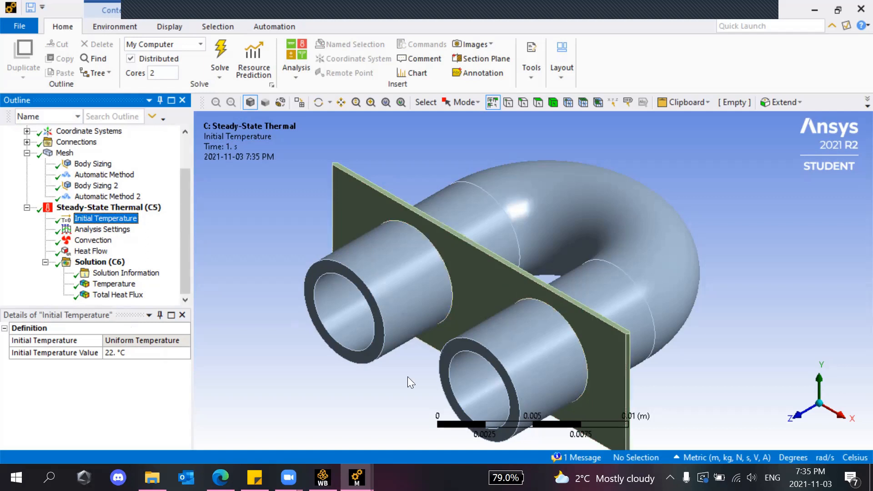
scroll(285, 237, up, 5)
scroll(286, 237, down, 6)
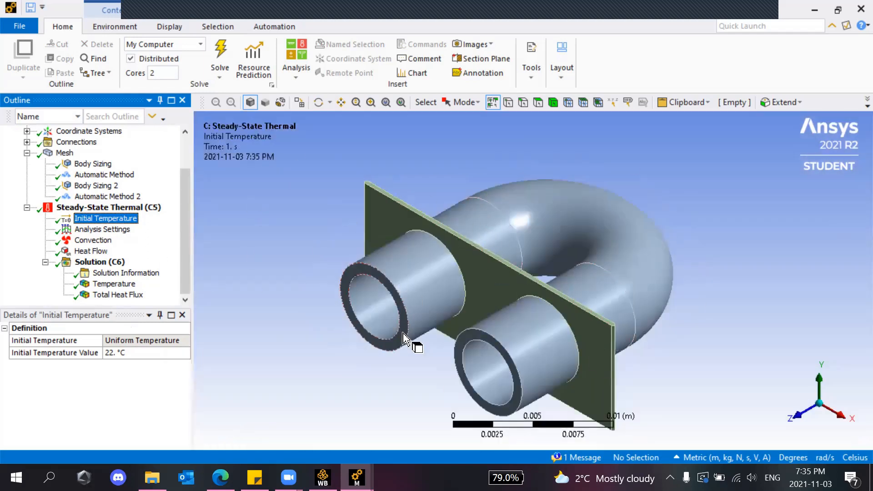
scroll(414, 343, up, 1)
Show the thermal Analysis Settings with Output Controls expanded in Details.
click(81, 229)
scroll(137, 382, down, 1)
scroll(136, 382, up, 1)
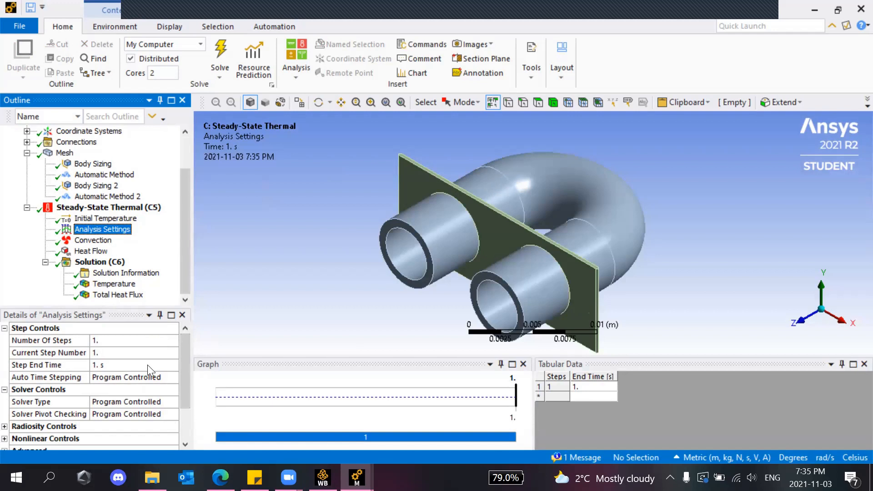
drag(184, 370, 186, 414)
click(4, 414)
scroll(31, 417, down, 3)
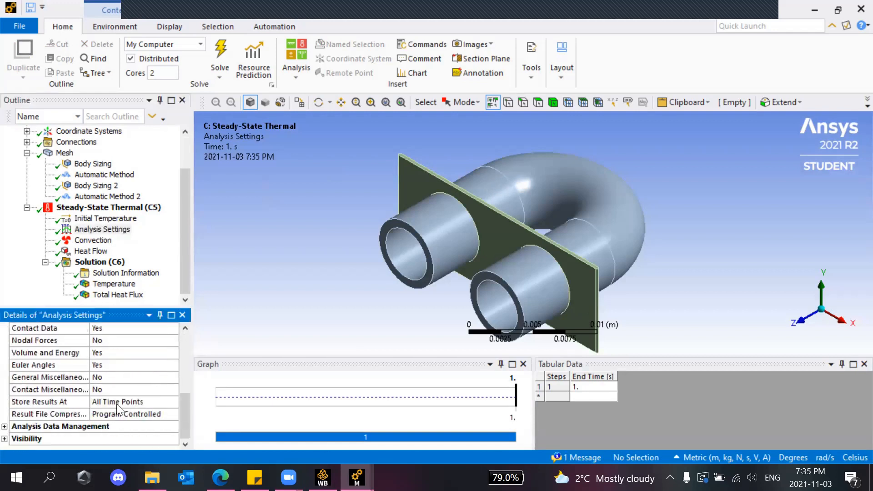
scroll(117, 406, up, 1)
scroll(62, 402, down, 1)
scroll(23, 430, up, 2)
Show the Convection load: 2.5 W/m²·°C film coefficient, 22 °C ambient, on two faces.
scroll(64, 400, down, 2)
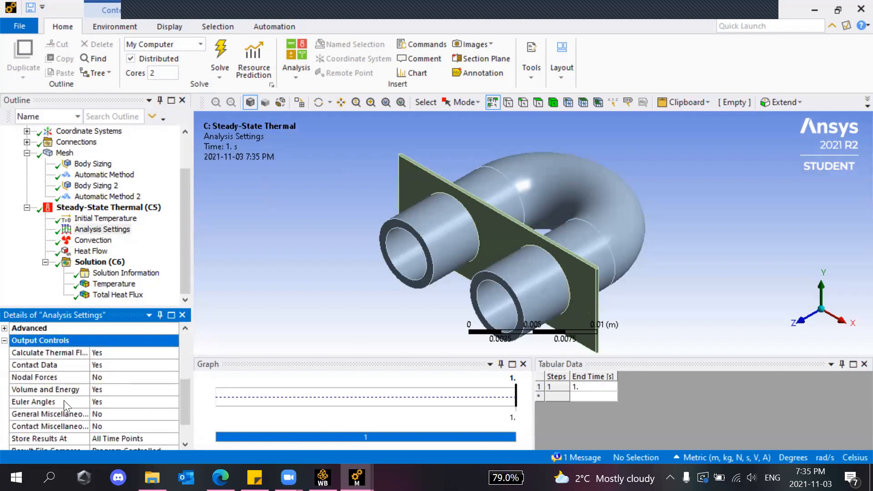
scroll(64, 400, up, 1)
scroll(164, 394, down, 1)
scroll(91, 433, up, 5)
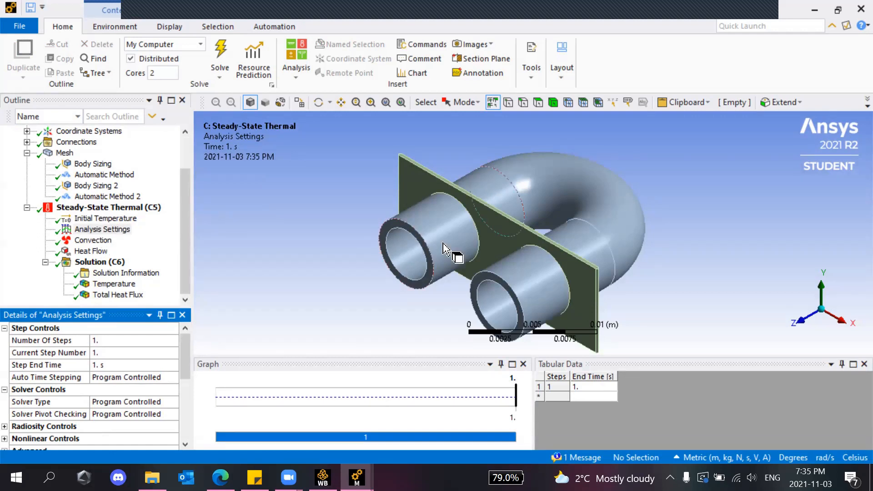
click(89, 240)
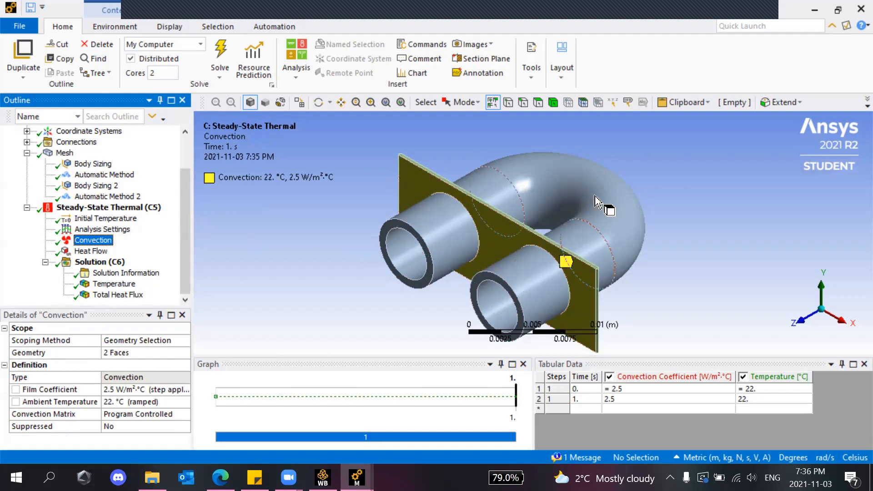
Compare the 150 W heat flow on three faces with the convection, orbiting then returning to isometric.
click(91, 251)
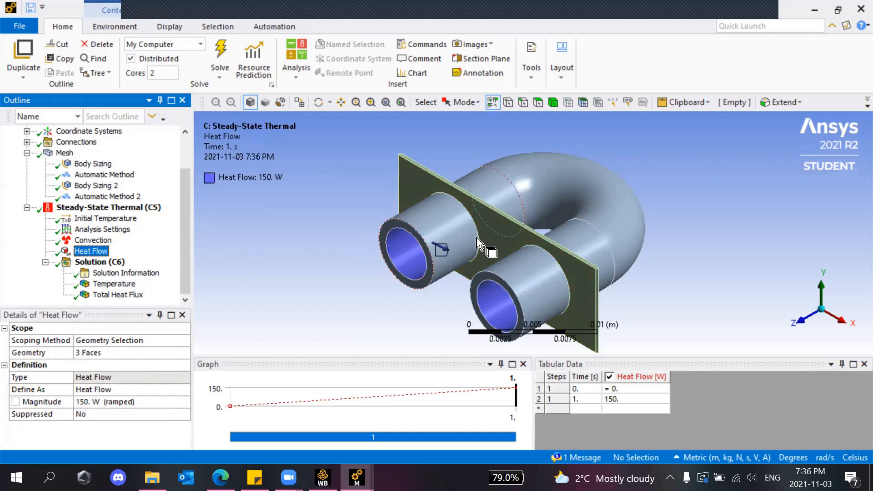
scroll(405, 261, down, 4)
scroll(404, 260, up, 6)
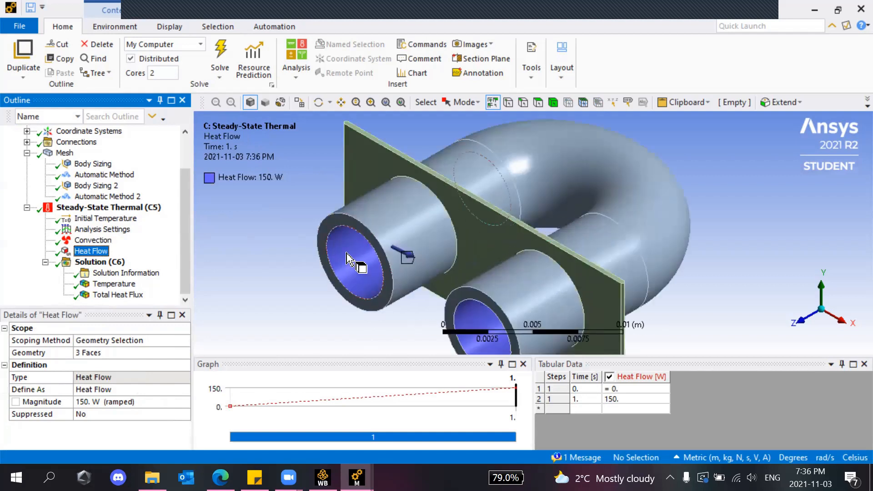
scroll(346, 259, down, 1)
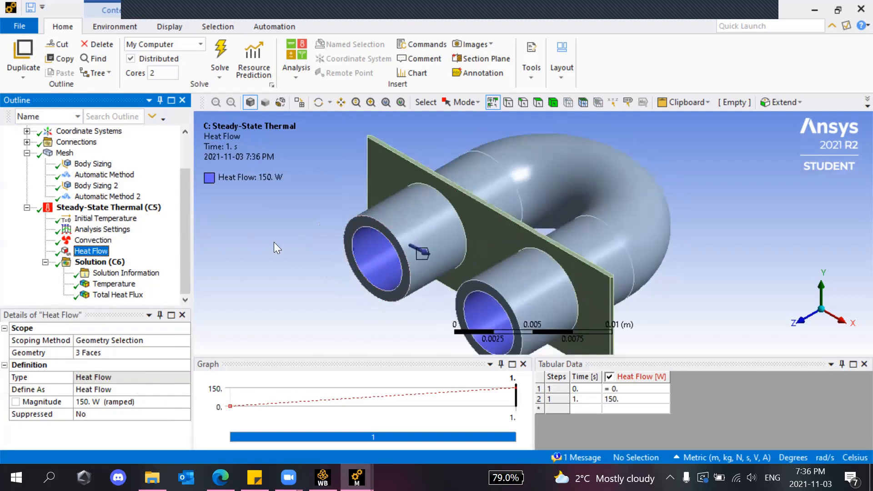
click(93, 240)
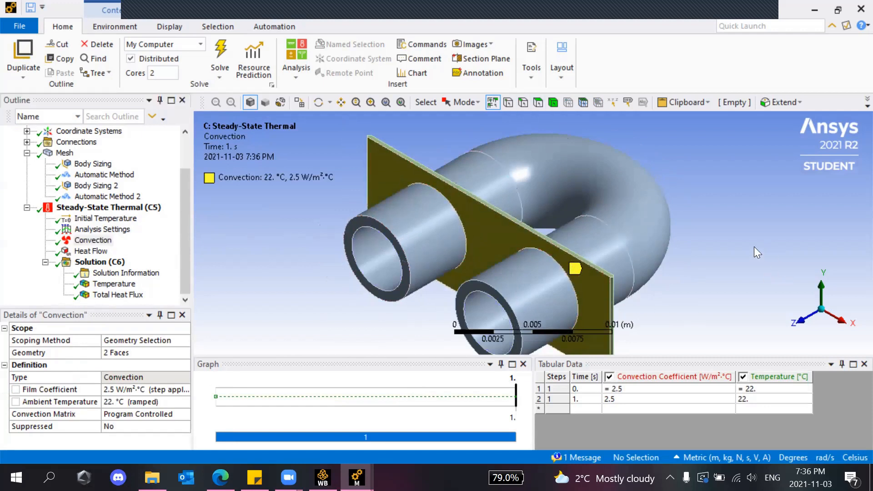
click(318, 102)
drag(661, 235, 559, 214)
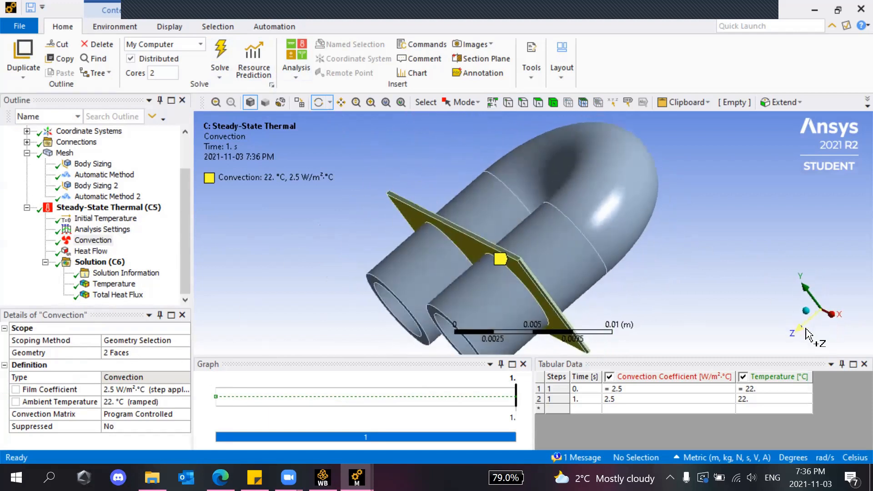
click(800, 312)
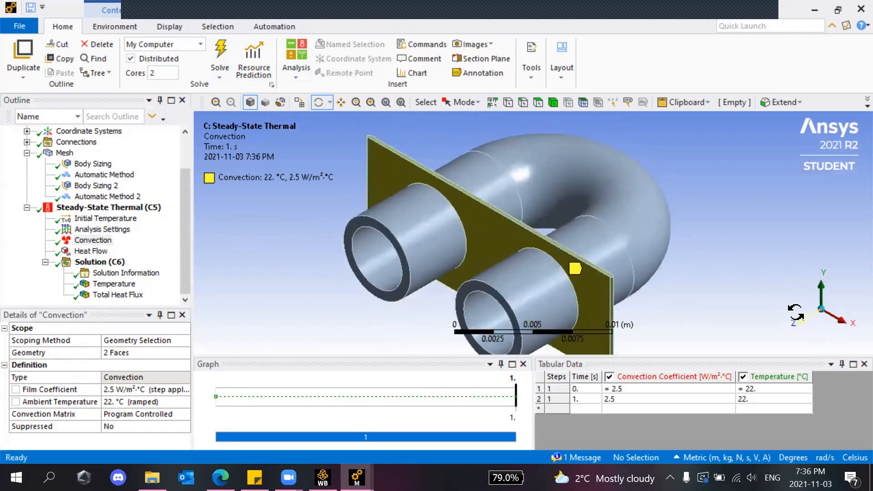
Recheck heat flow versus convection, then show Solution (C6) status: 5 s elapsed, 275 MB memory.
click(93, 252)
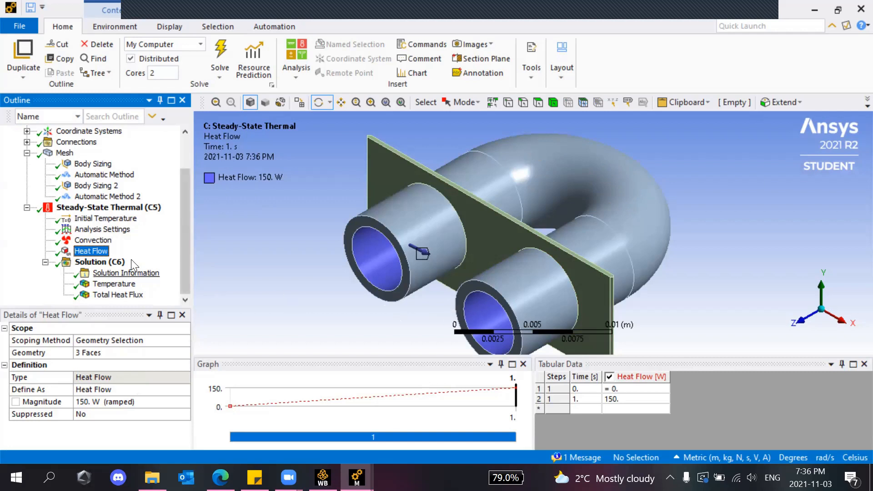
click(94, 240)
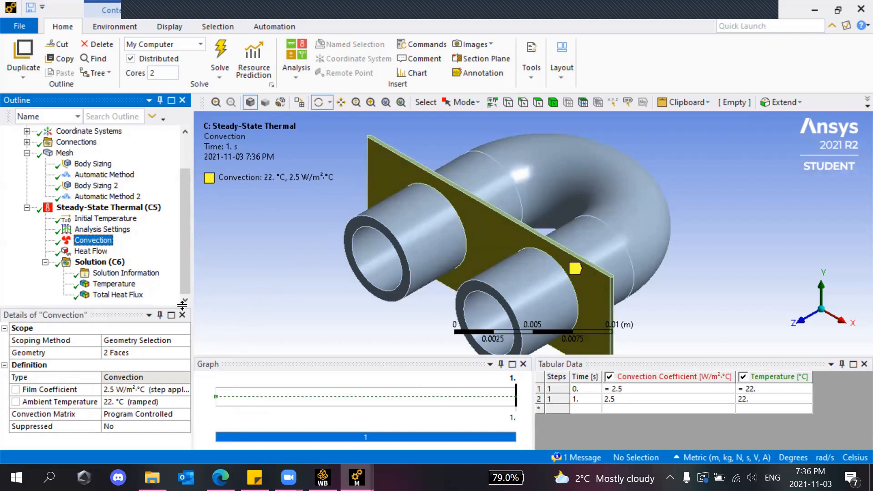
click(104, 253)
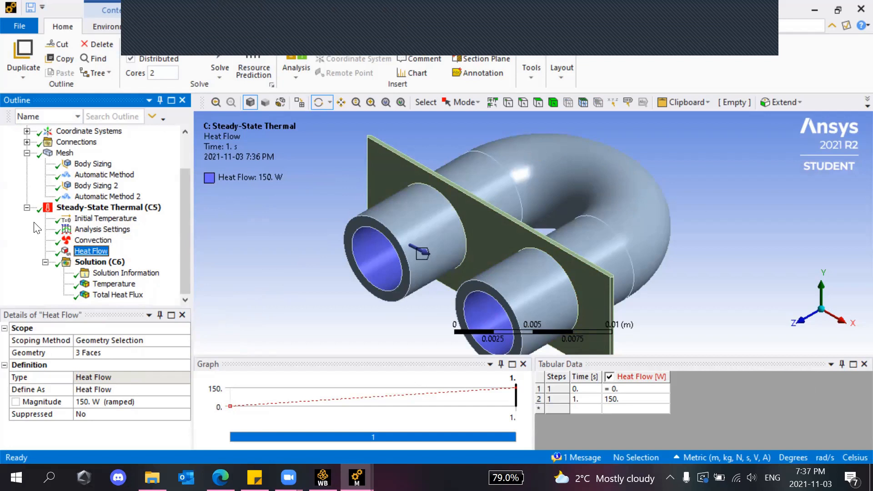
click(91, 262)
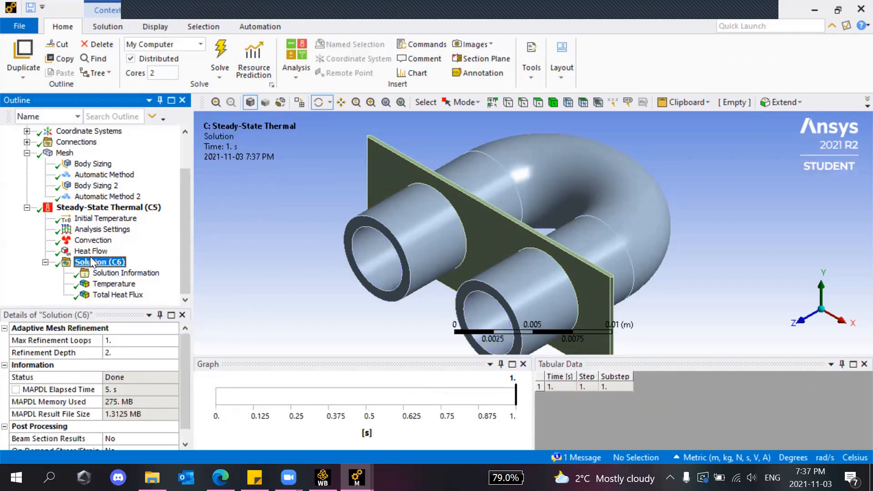
right_click(91, 261)
mouse_move(131, 266)
mouse_move(279, 269)
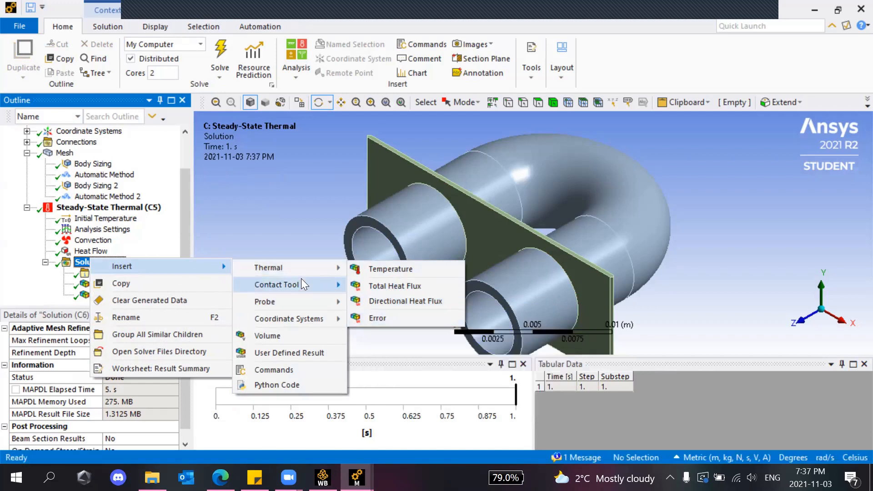
mouse_move(301, 280)
mouse_move(300, 319)
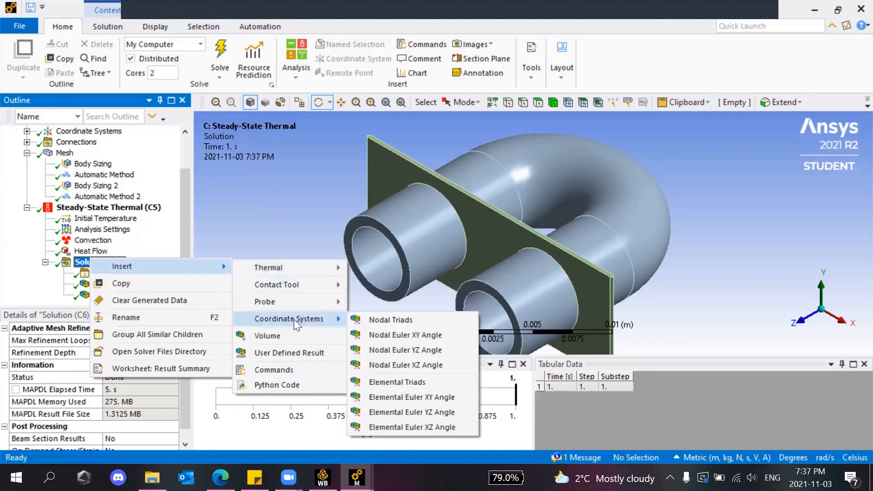
click(219, 246)
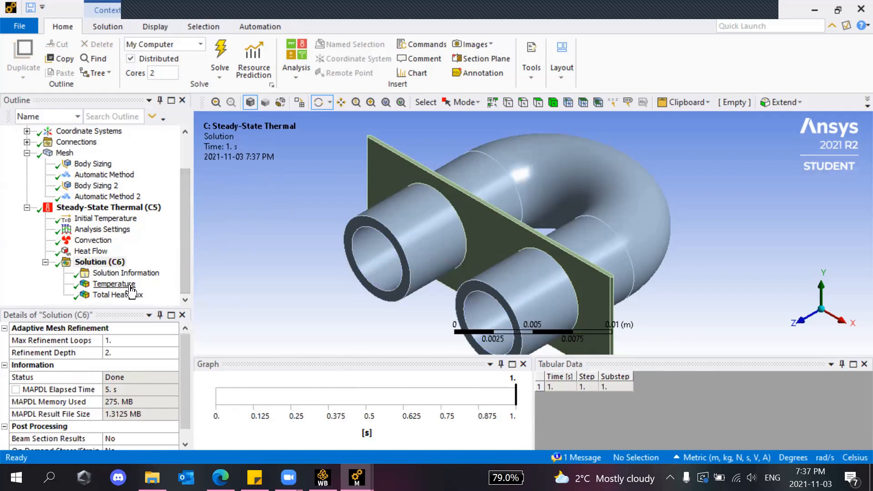
right_click(113, 264)
mouse_move(168, 276)
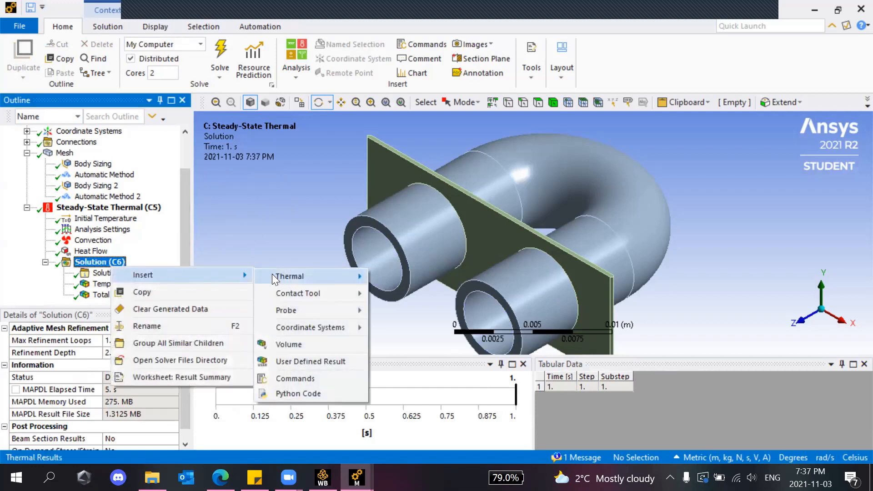
mouse_move(293, 310)
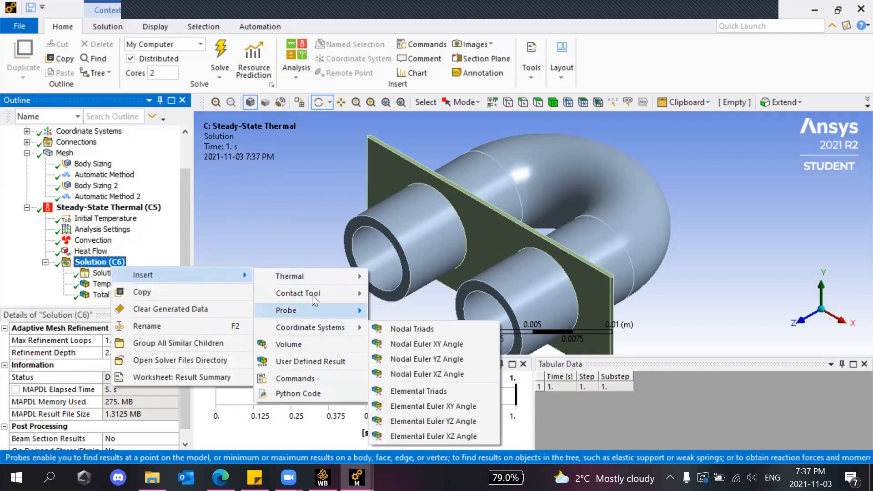
mouse_move(306, 277)
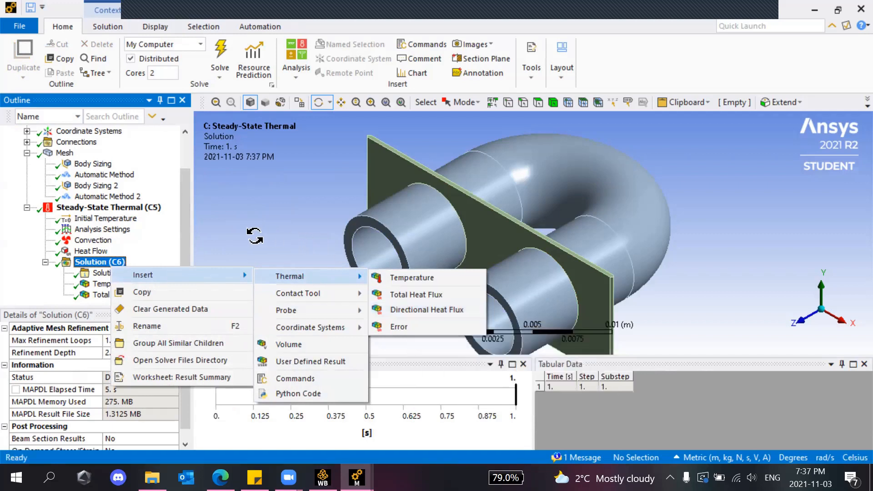
click(268, 216)
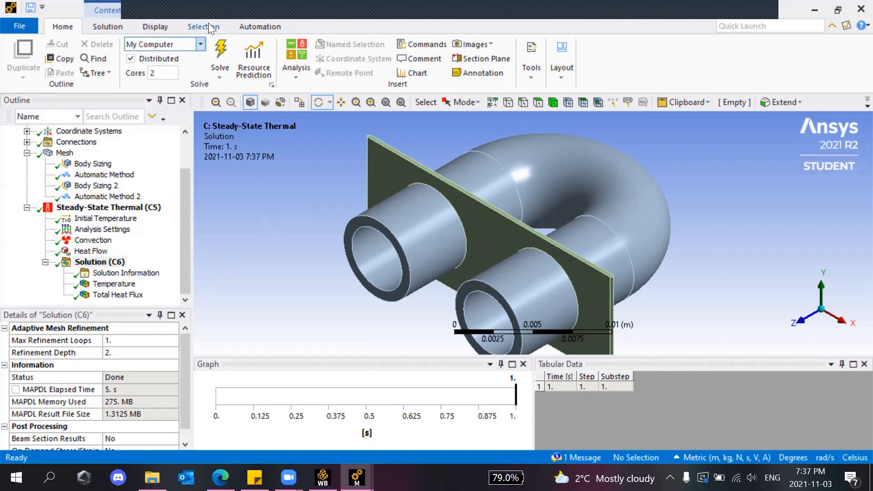
click(113, 284)
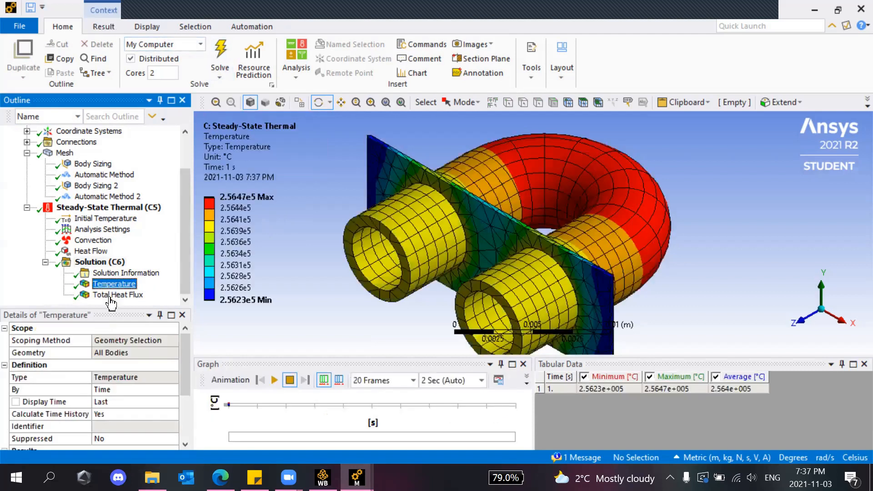
click(111, 296)
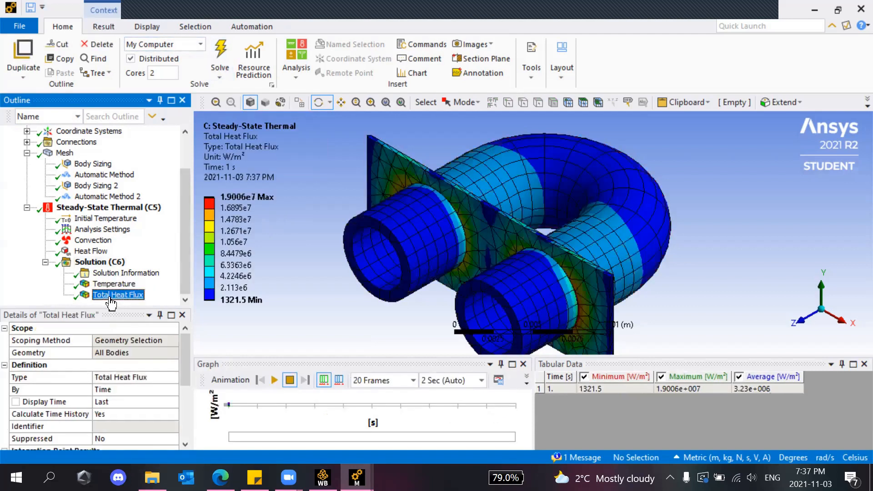
click(115, 285)
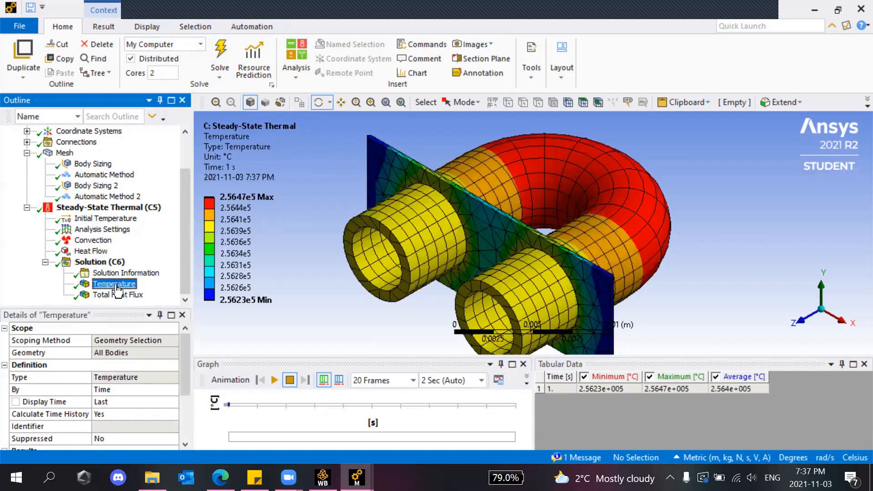
scroll(419, 216, up, 2)
scroll(419, 216, down, 1)
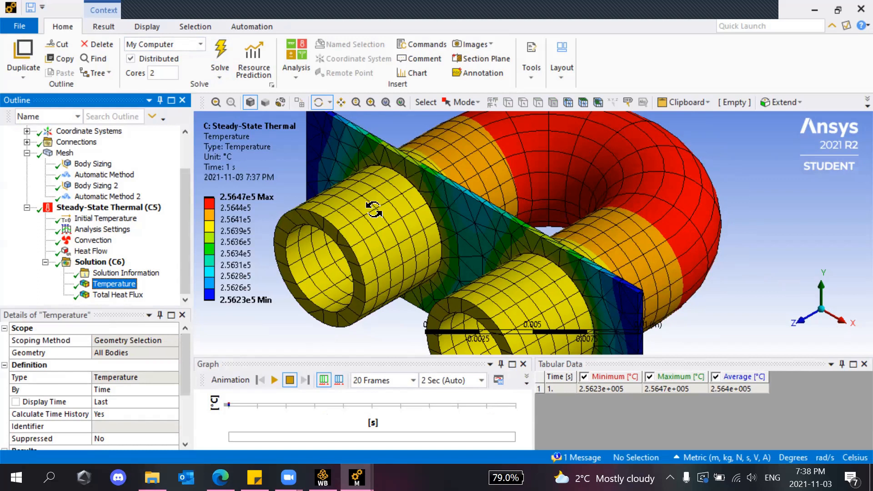
scroll(359, 261, up, 2)
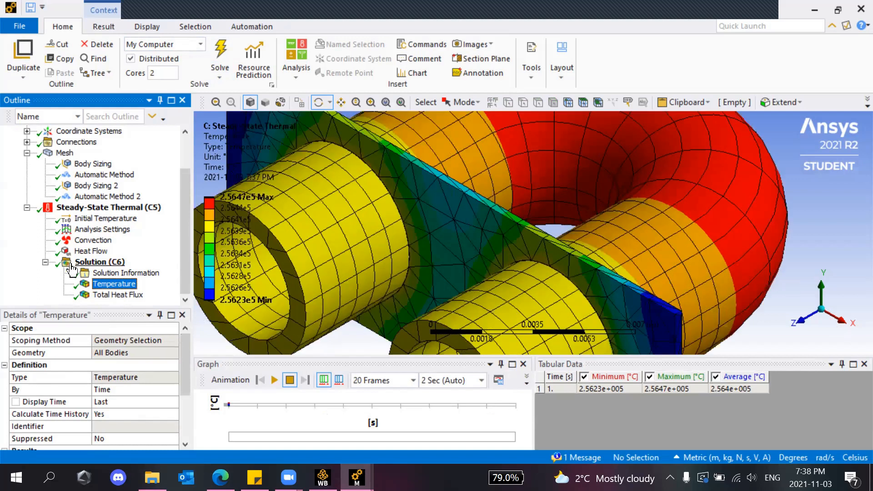
scroll(363, 255, down, 2)
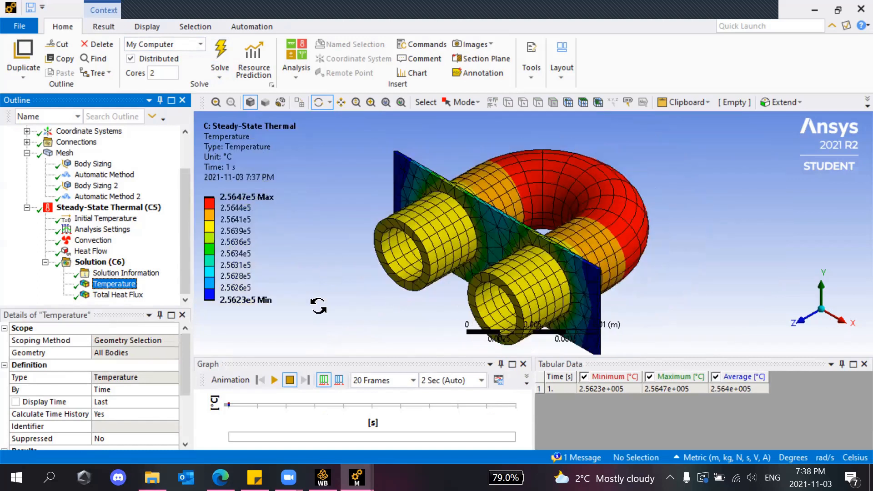
click(274, 380)
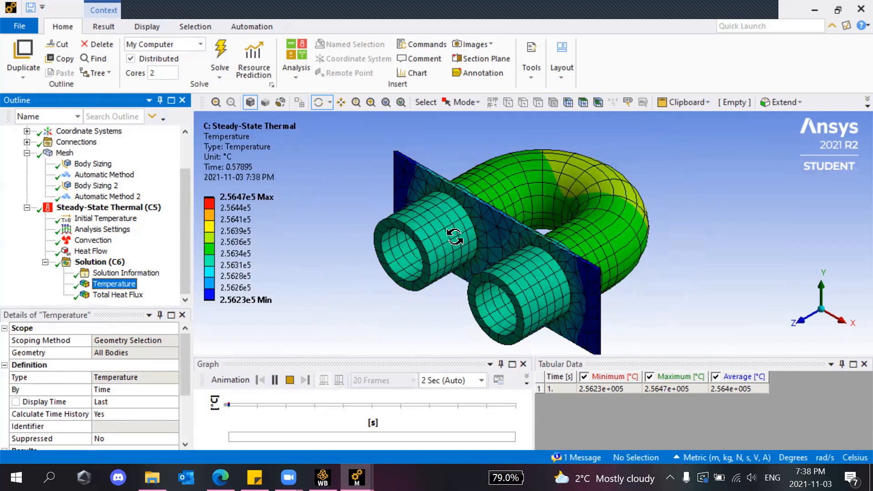
click(289, 379)
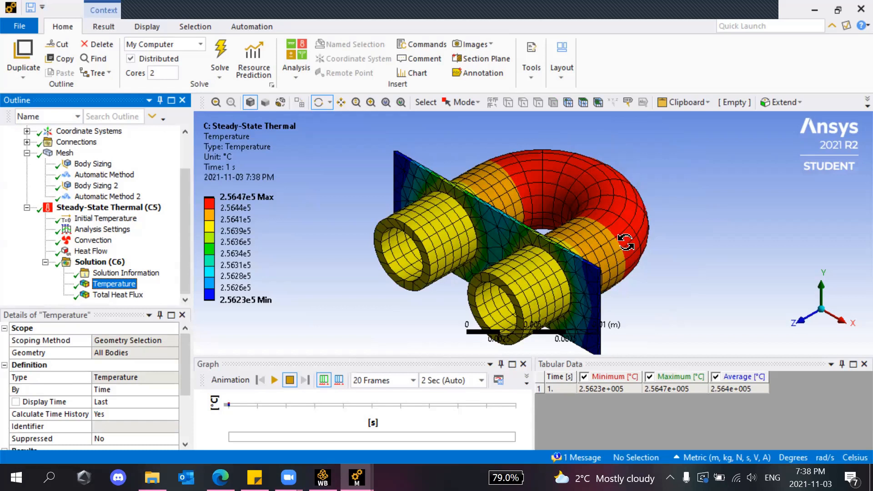
scroll(455, 218, up, 3)
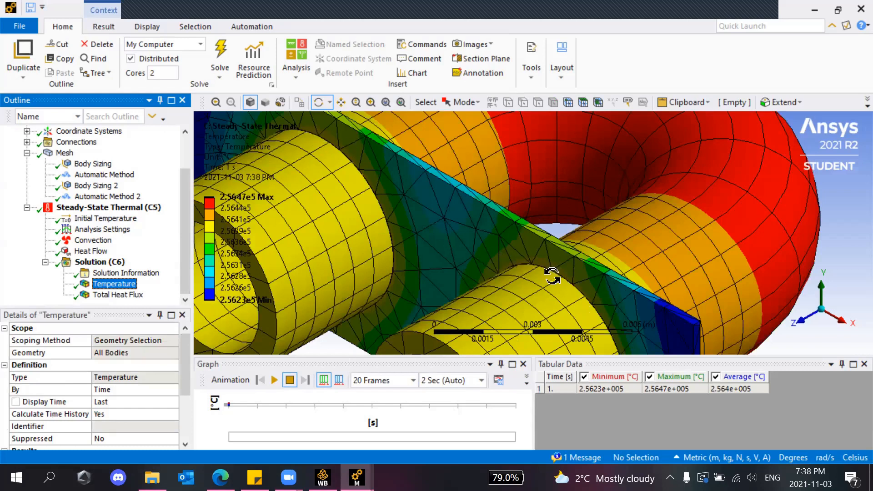
Display the U-pipe's Total Heat Flux result, zooming in and out and playing its animation.
click(145, 295)
scroll(384, 270, down, 4)
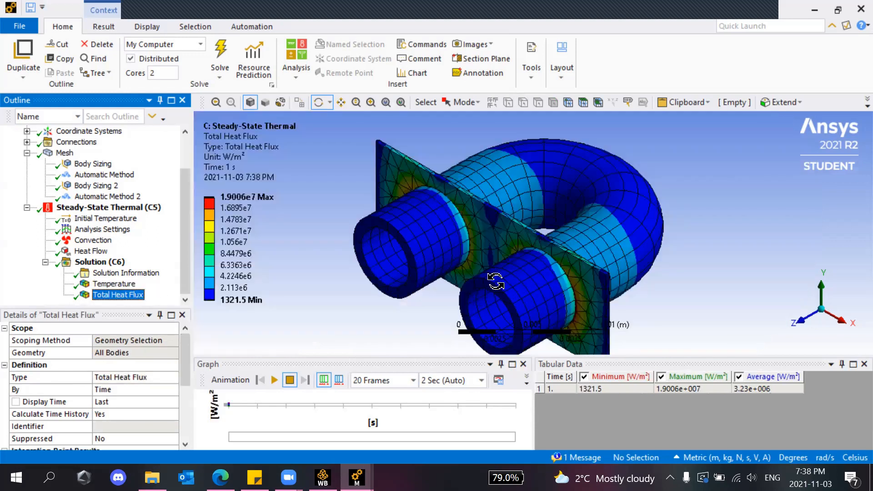
scroll(459, 218, up, 3)
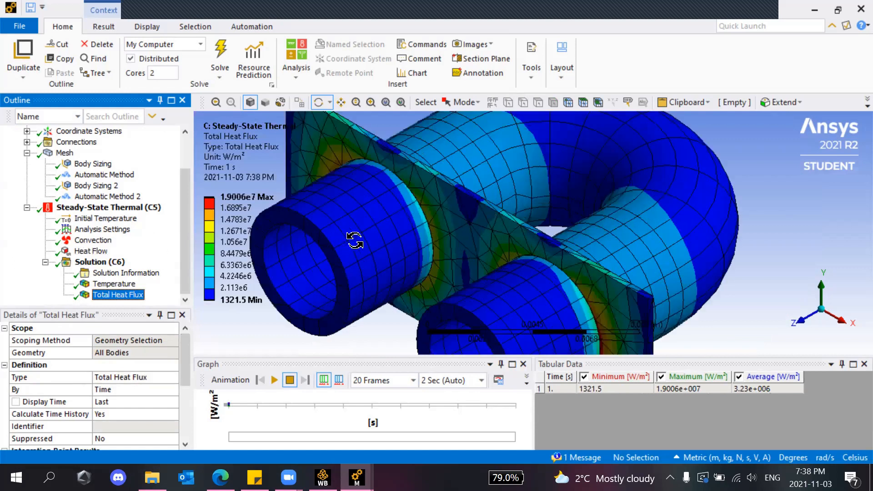
scroll(361, 248, up, 2)
scroll(360, 225, up, 2)
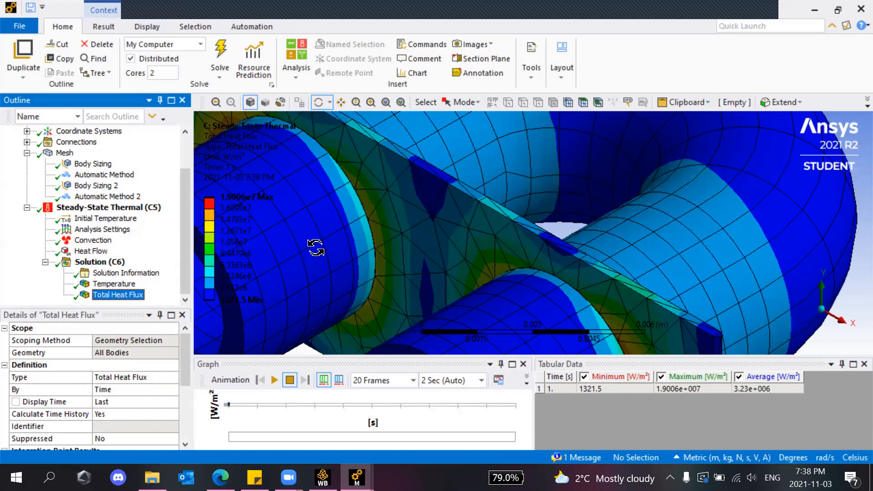
scroll(368, 239, down, 3)
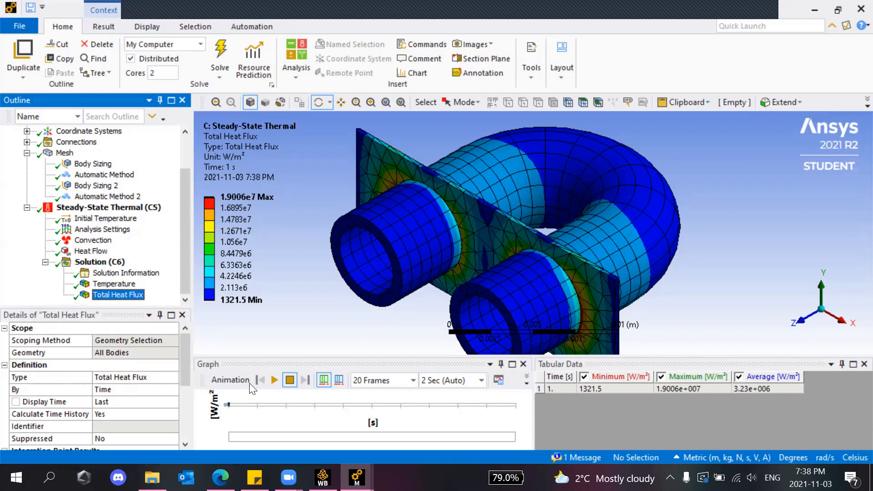
click(274, 380)
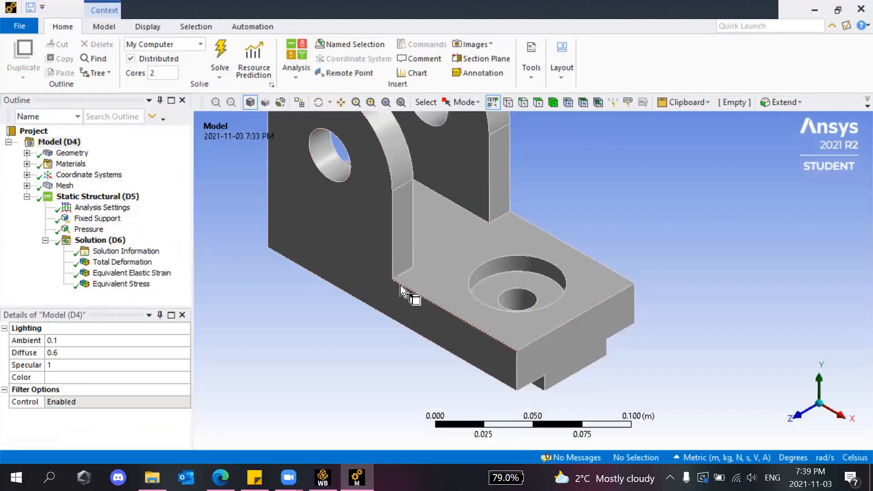
scroll(335, 252, up, 3)
scroll(335, 247, down, 3)
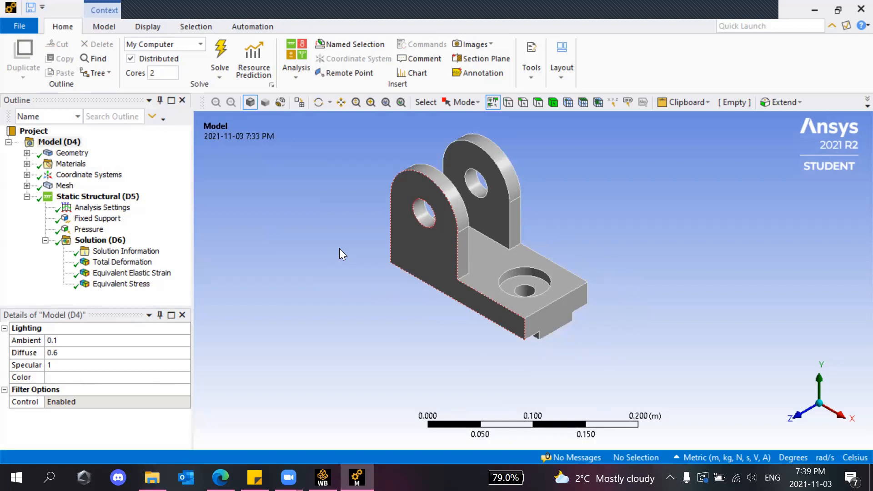
Inspect the bracket's solid body and its Structural Steel material under Geometry.
scroll(444, 241, up, 1)
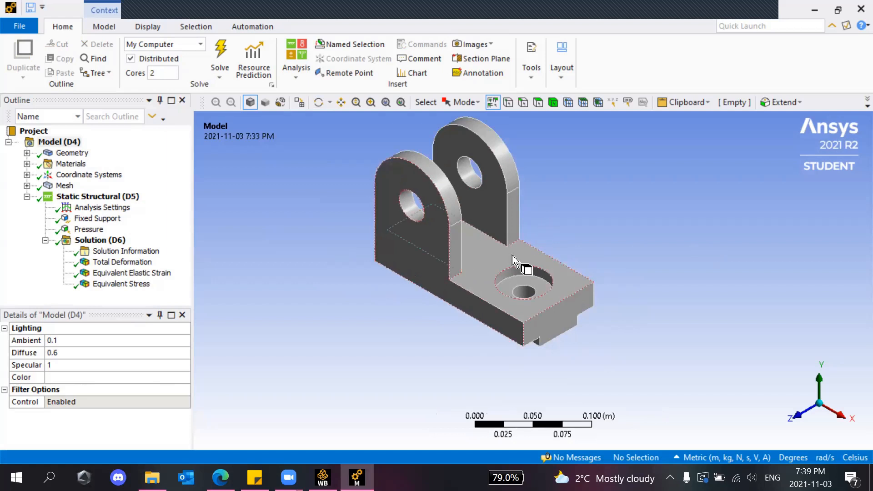
click(27, 153)
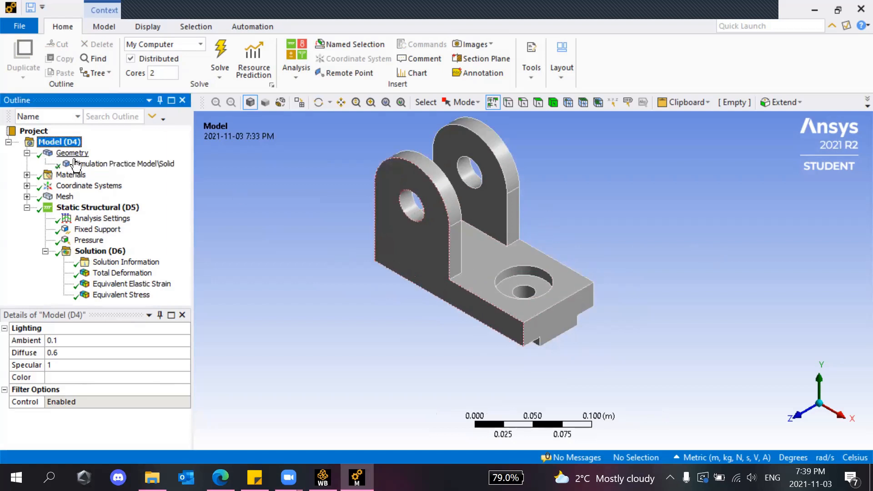
click(96, 164)
scroll(154, 402, down, 3)
scroll(129, 389, up, 1)
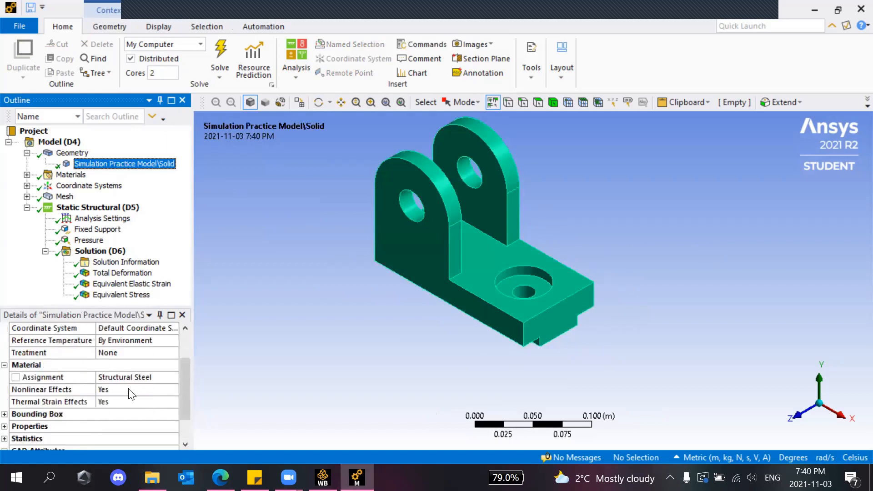
Check the mesh and its 1.e-002 m Body Sizing, then show the Fixed Support on the hole faces.
click(64, 196)
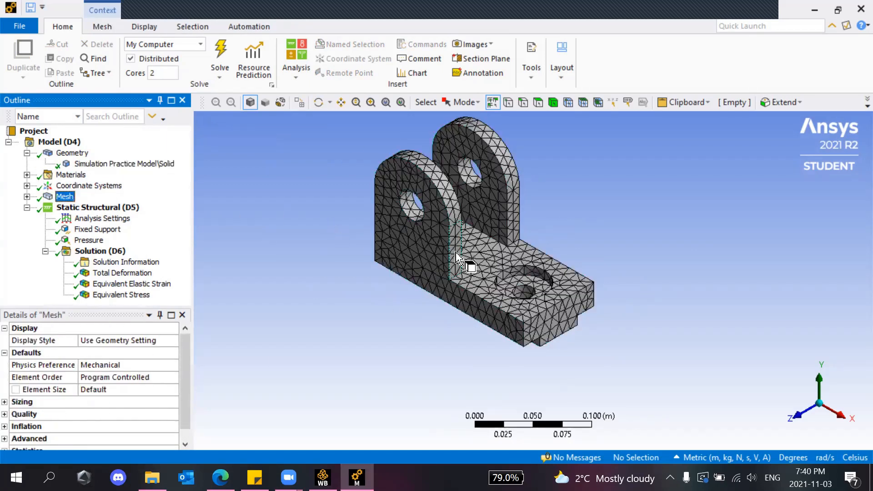
click(27, 197)
click(83, 211)
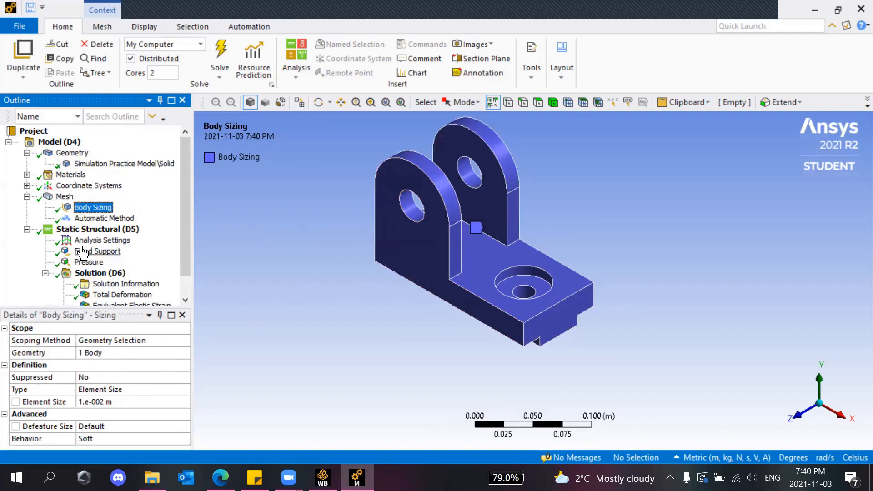
click(72, 197)
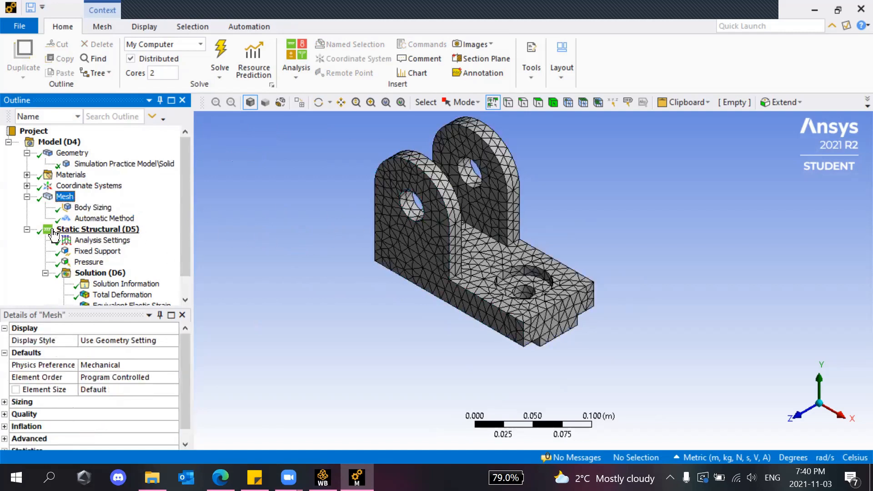
click(97, 251)
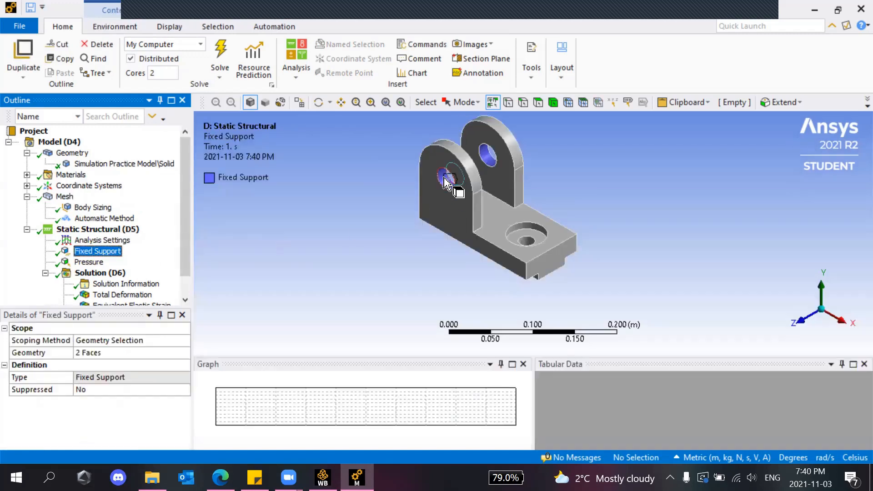
Compare the 1.e+008 Pa normal Pressure around the base hole with the two fixed hole faces.
scroll(444, 180, up, 5)
scroll(446, 171, down, 4)
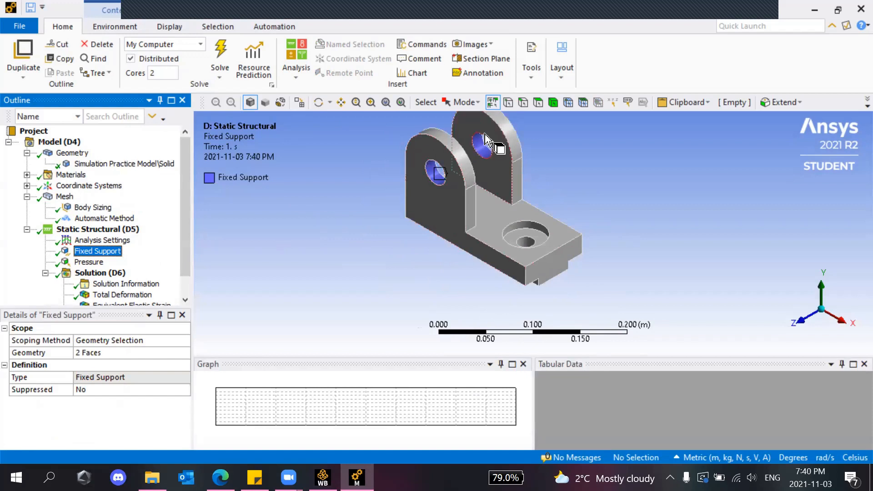
click(90, 262)
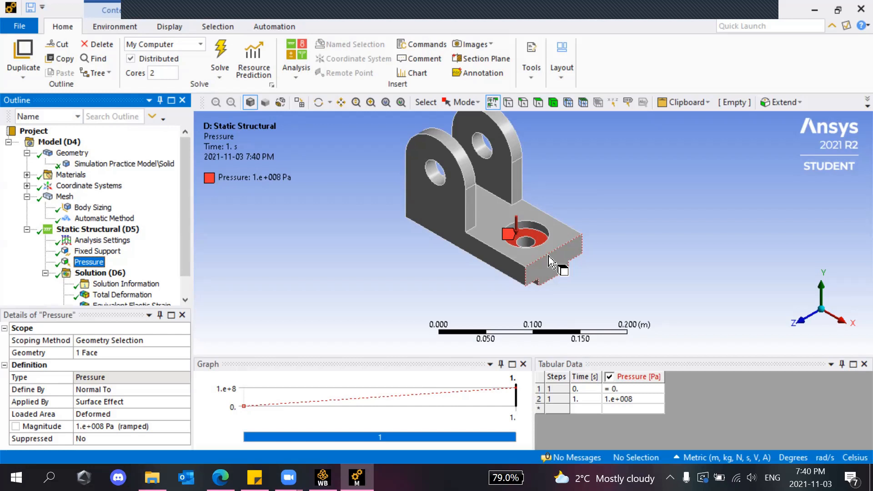
scroll(149, 274, down, 2)
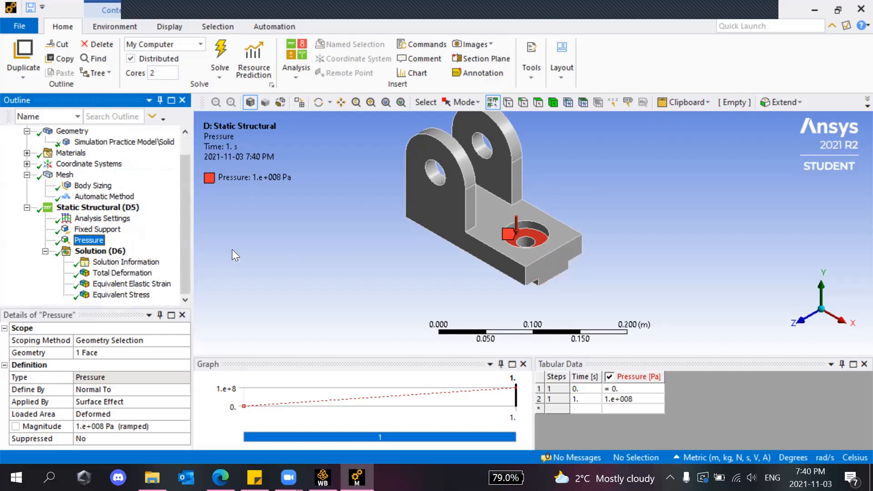
click(108, 230)
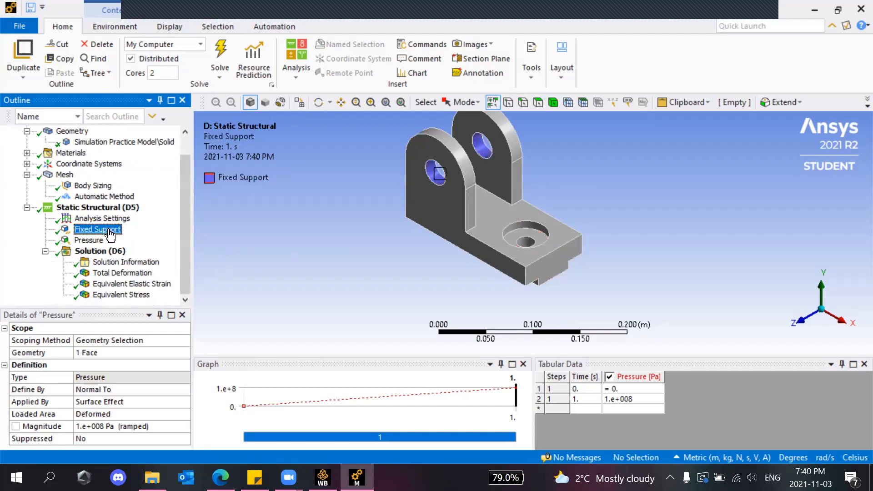
click(89, 241)
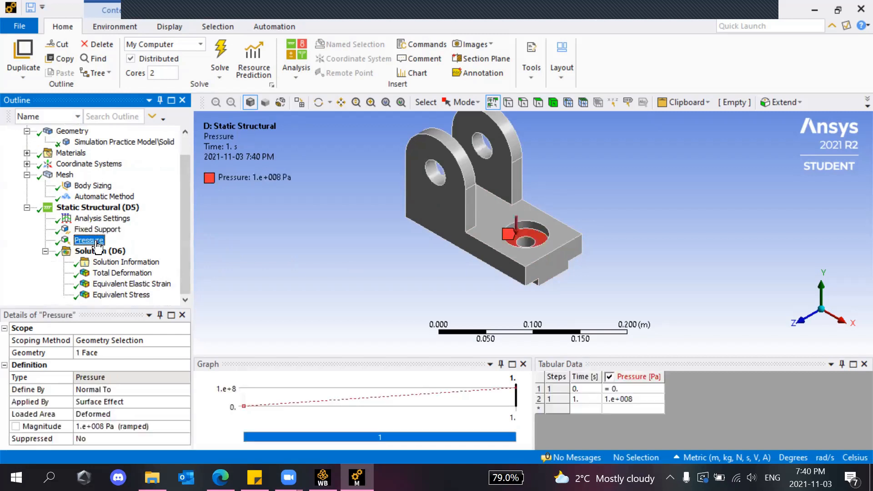
scroll(480, 156, up, 2)
scroll(393, 184, down, 4)
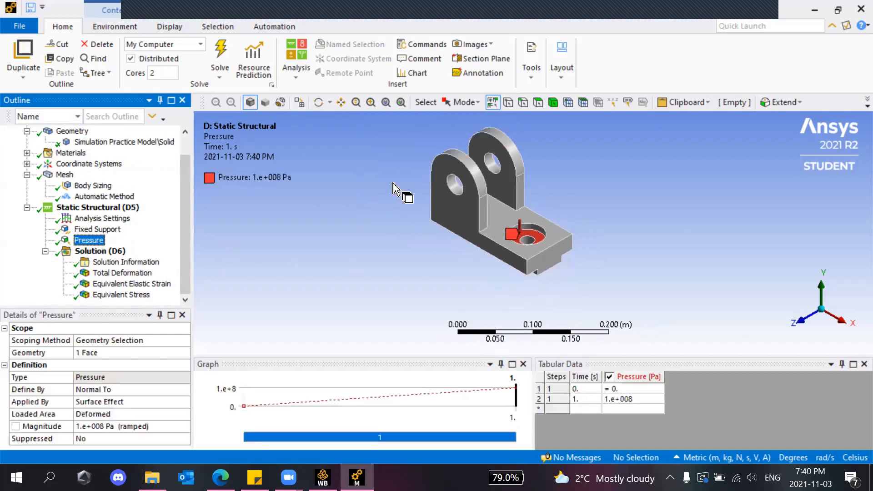
scroll(392, 186, up, 2)
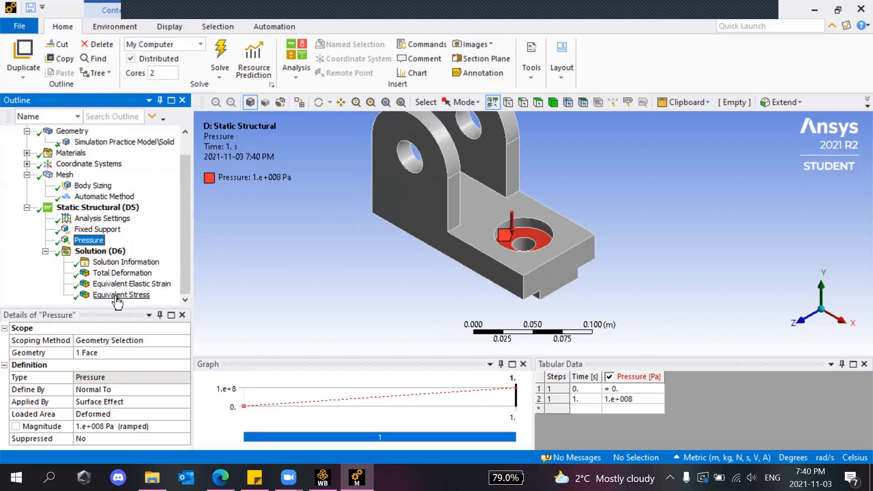
Animate the Equivalent Stress and Total Deformation results in turn, then stop the deformation animation.
click(121, 273)
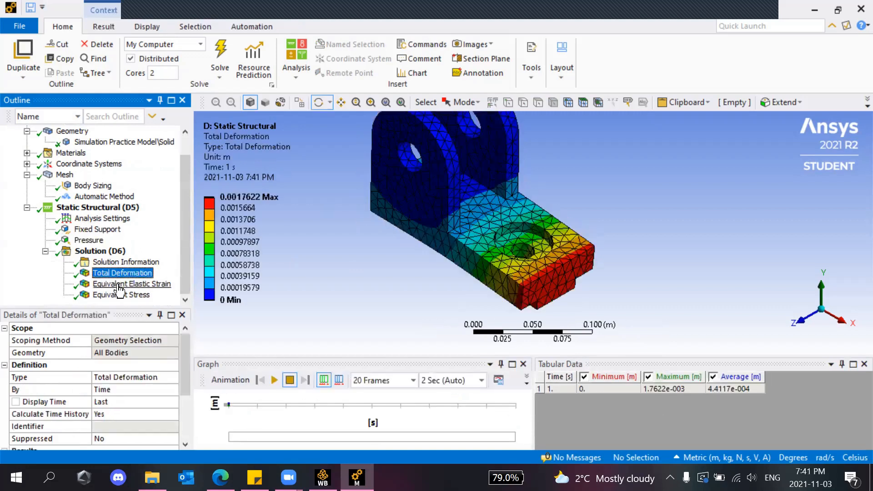
click(121, 295)
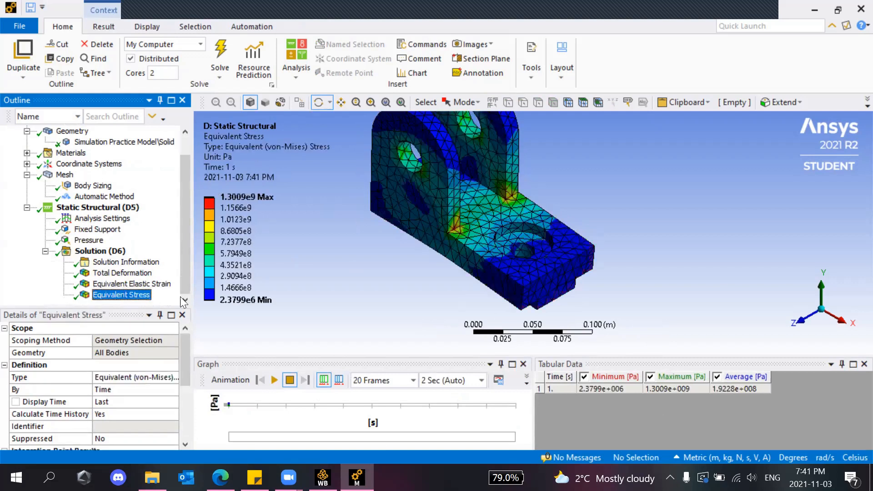
click(275, 381)
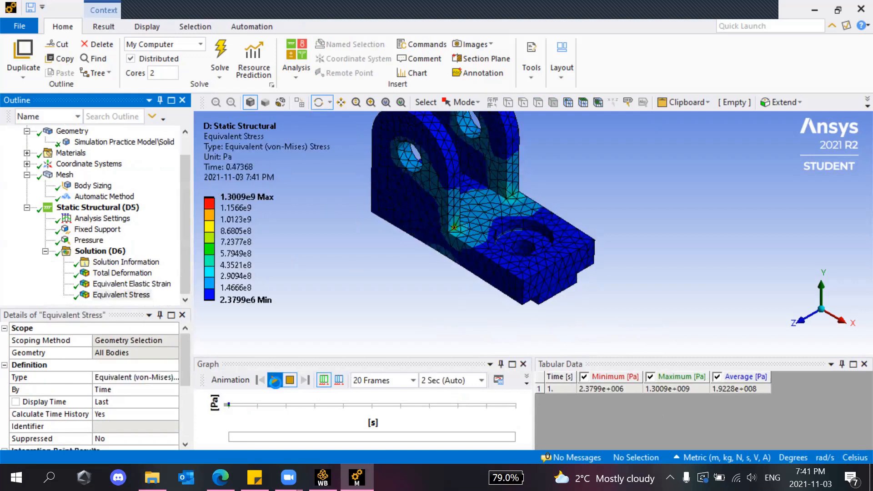
click(121, 273)
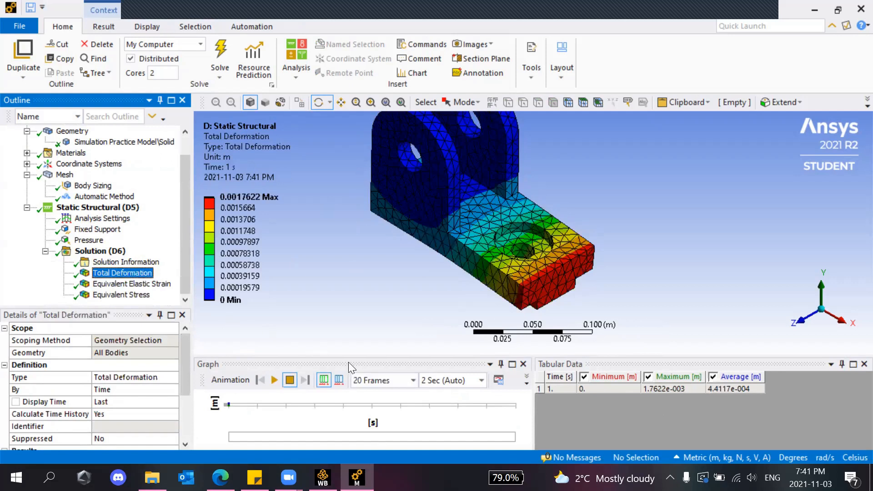
click(274, 381)
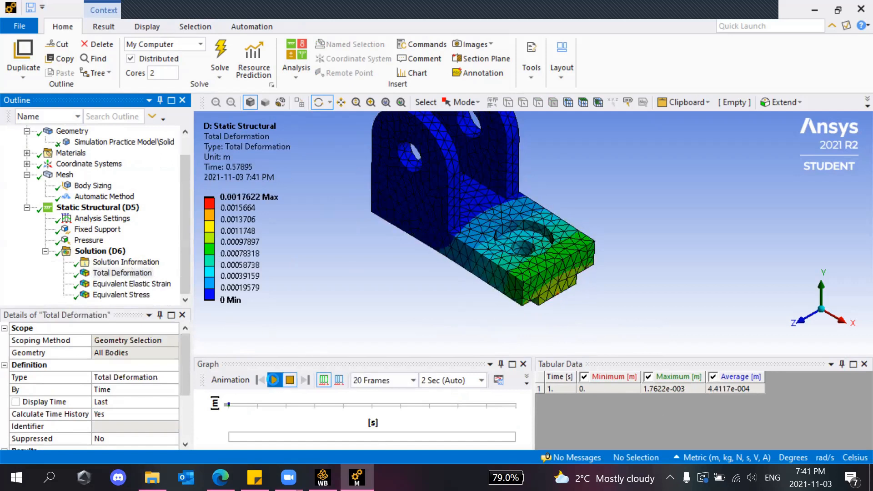
click(287, 381)
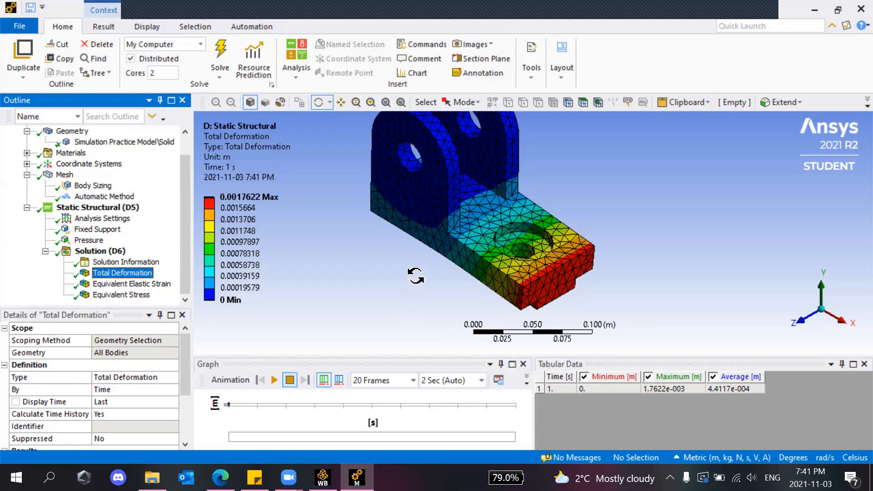
Play the von-Mises Equivalent Stress animation (2.3799e6 to 1.3009e9 Pa) and zoom in.
scroll(435, 253, up, 3)
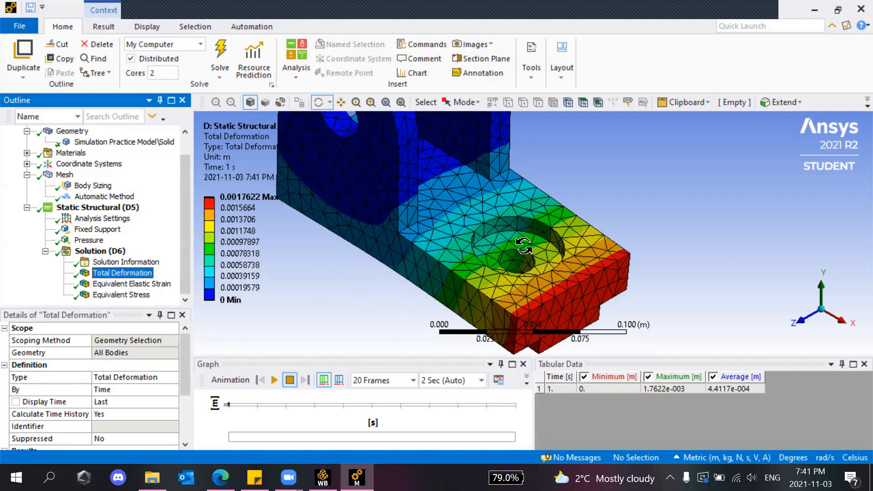
scroll(436, 252, down, 5)
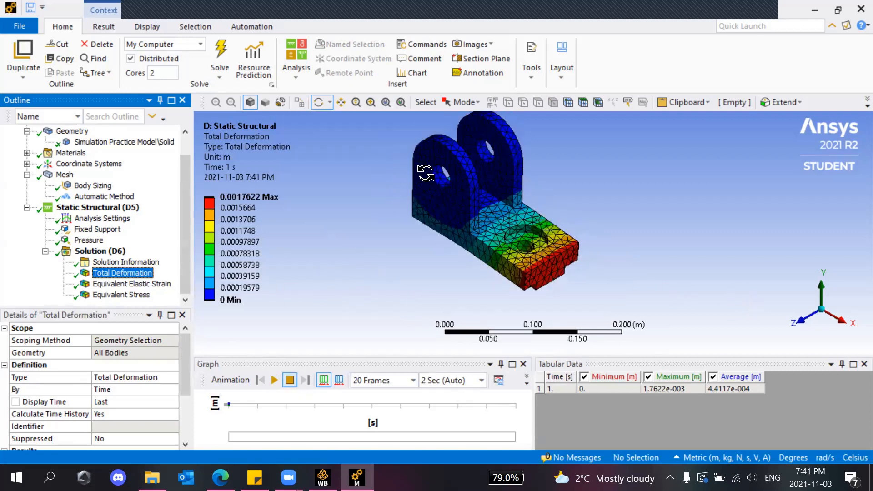
click(119, 294)
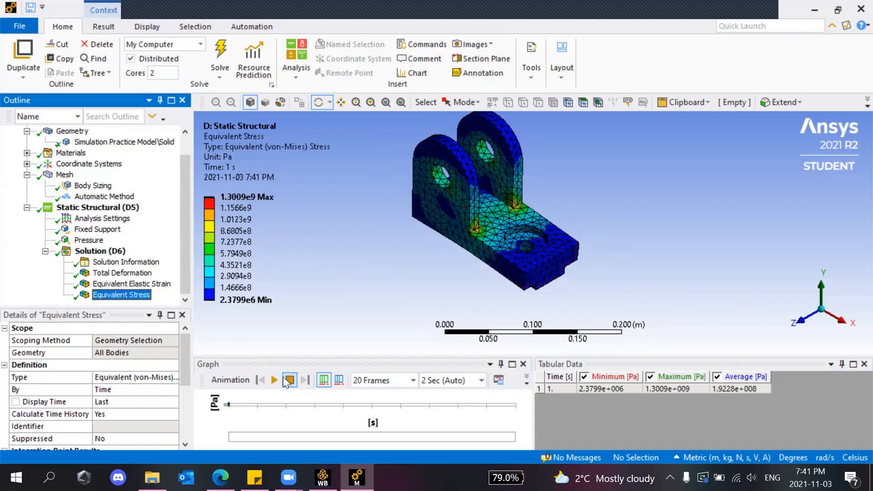
click(275, 382)
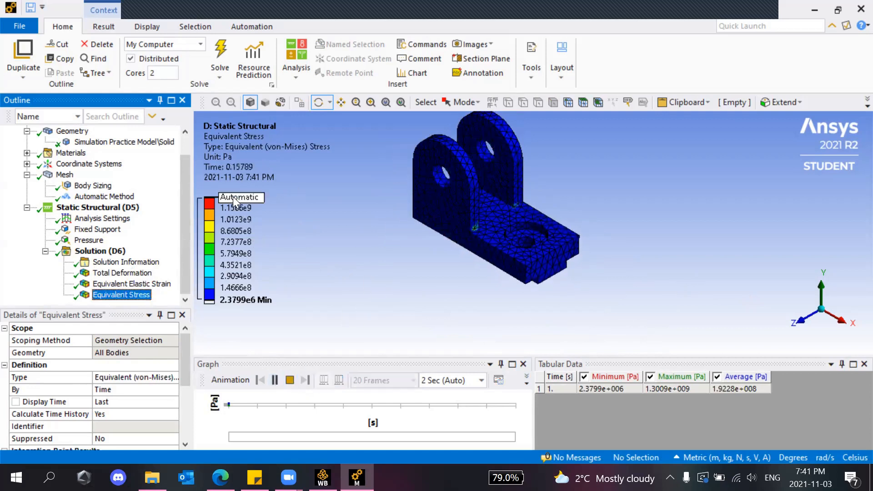
scroll(375, 195, up, 5)
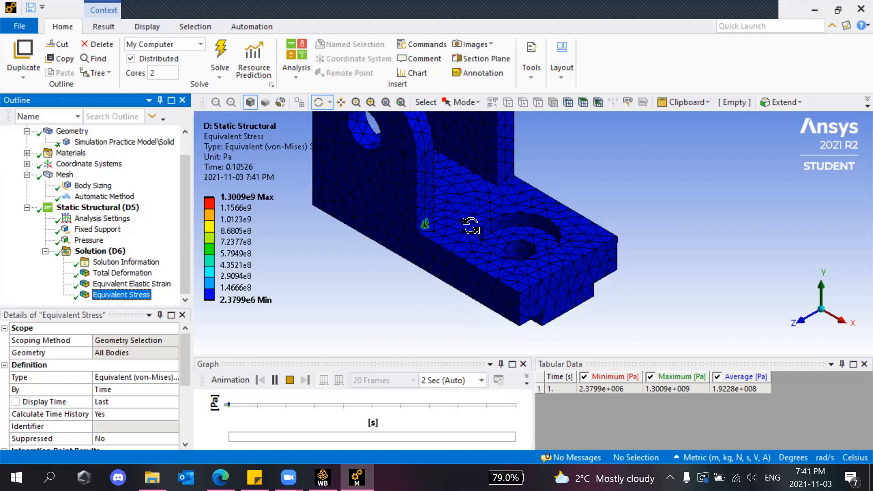
Try Result contour and edge display options, show the undeformed model, and stop the stress animation.
click(109, 26)
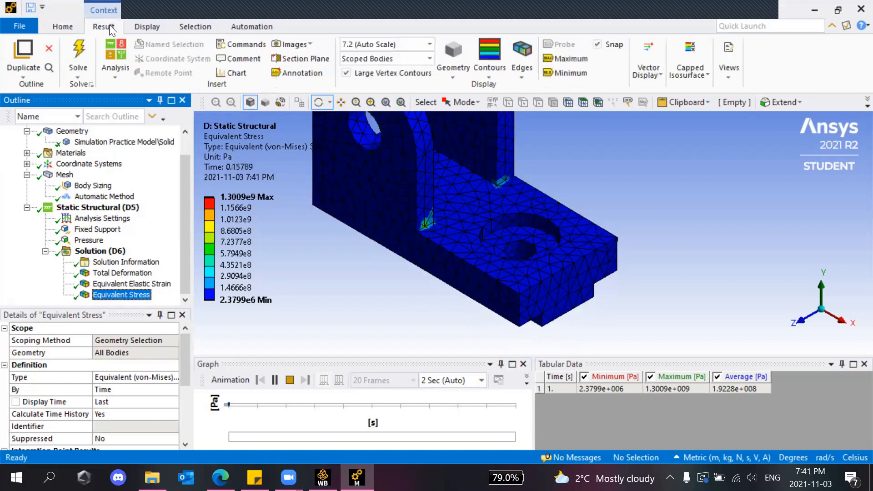
click(493, 79)
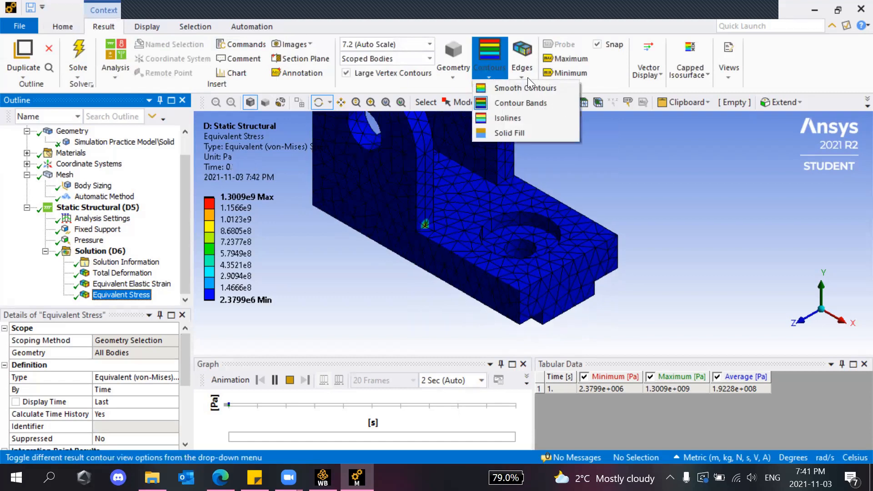
click(521, 72)
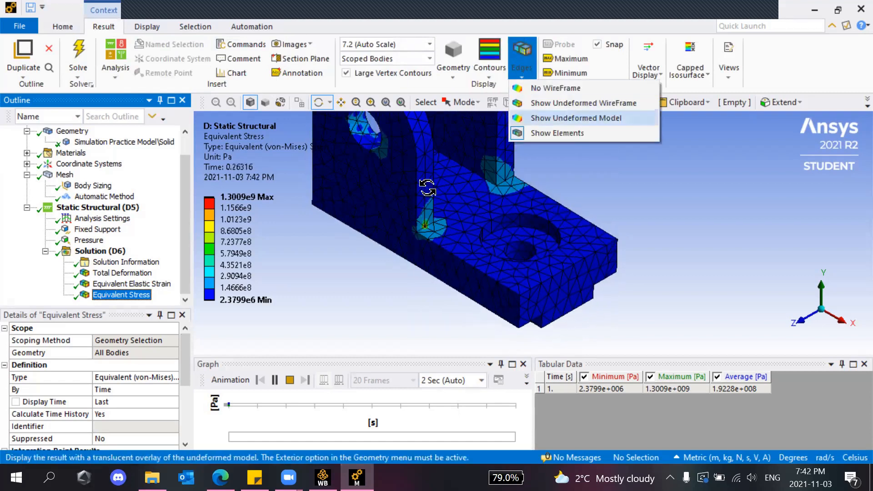
click(573, 117)
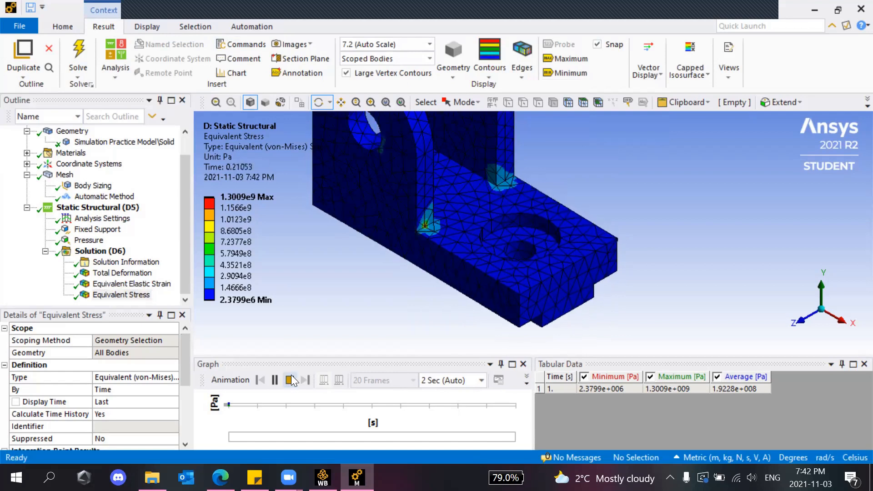
click(289, 379)
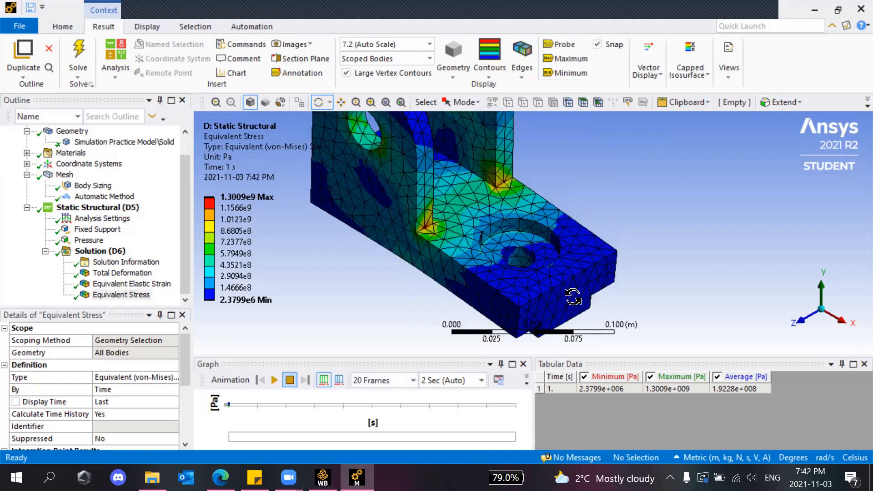
click(143, 27)
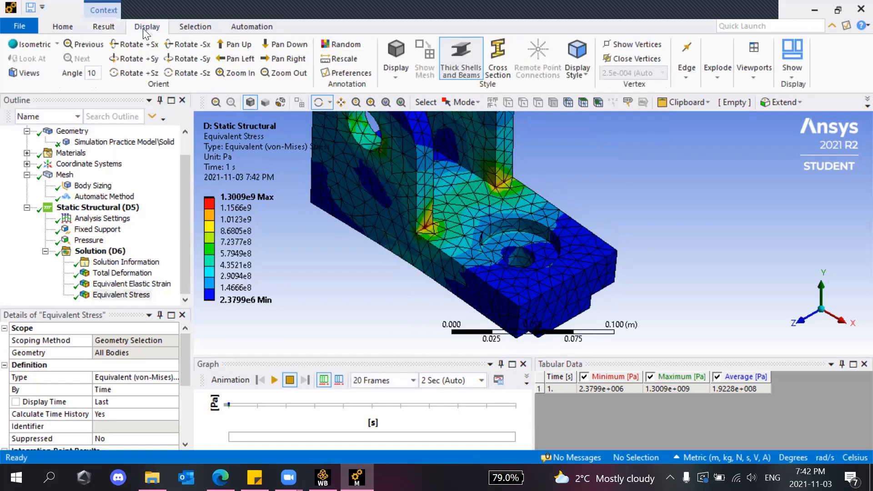
click(109, 27)
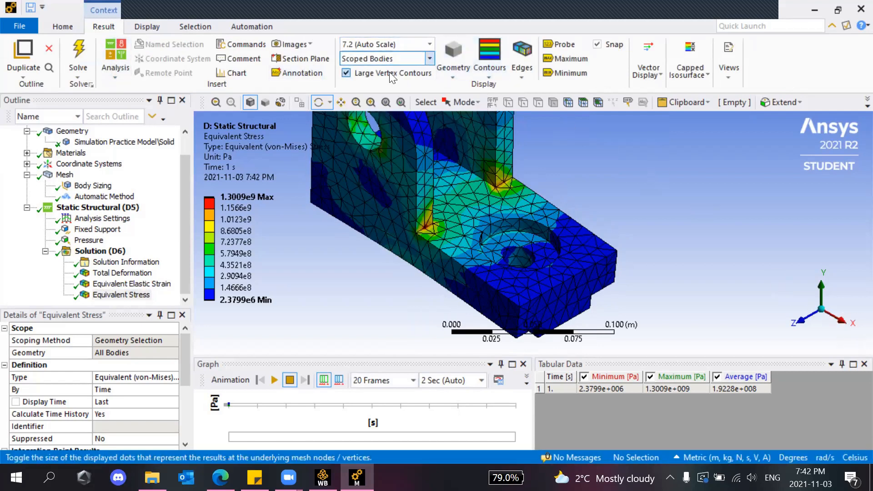
Play the Total Deformation animation at 1.0 True Scale.
click(429, 45)
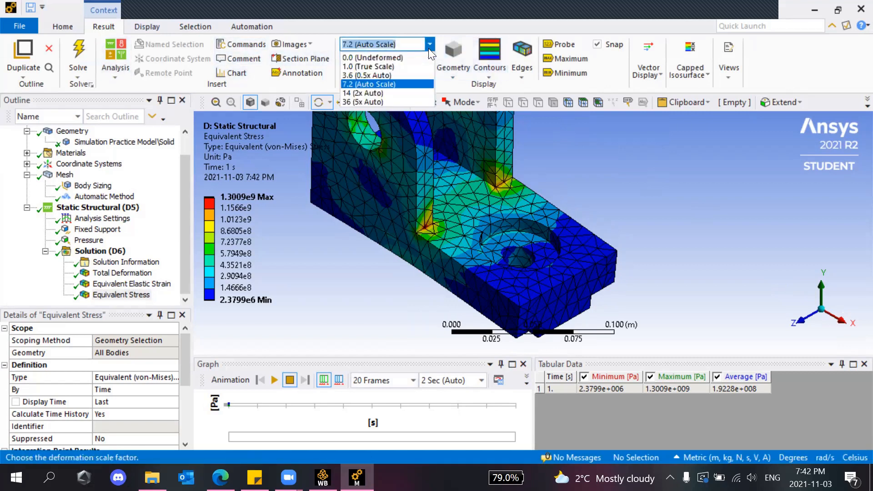
click(386, 68)
click(136, 273)
click(276, 379)
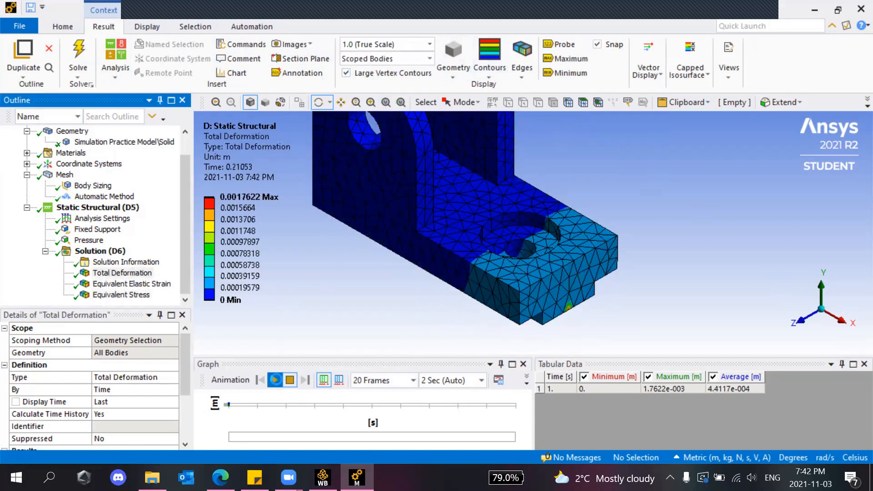
View the bracket from the front and isometric, then restore the 7.2 Auto Scale deformation.
click(795, 321)
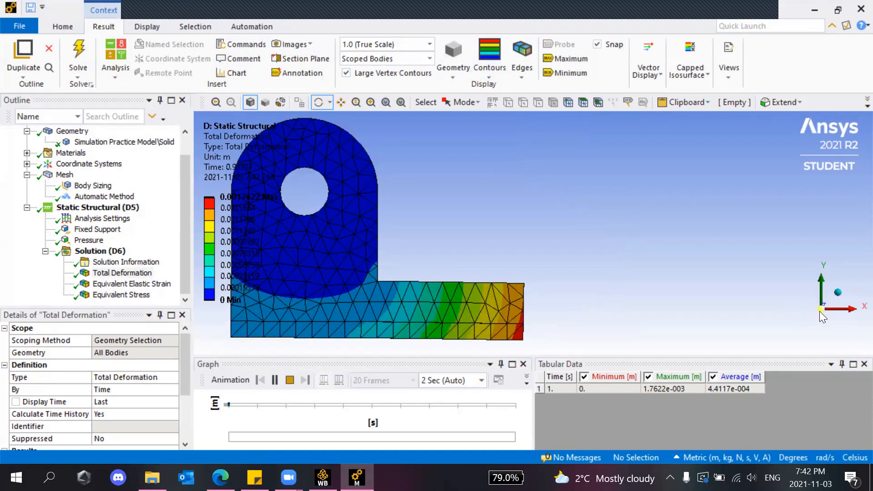
click(839, 293)
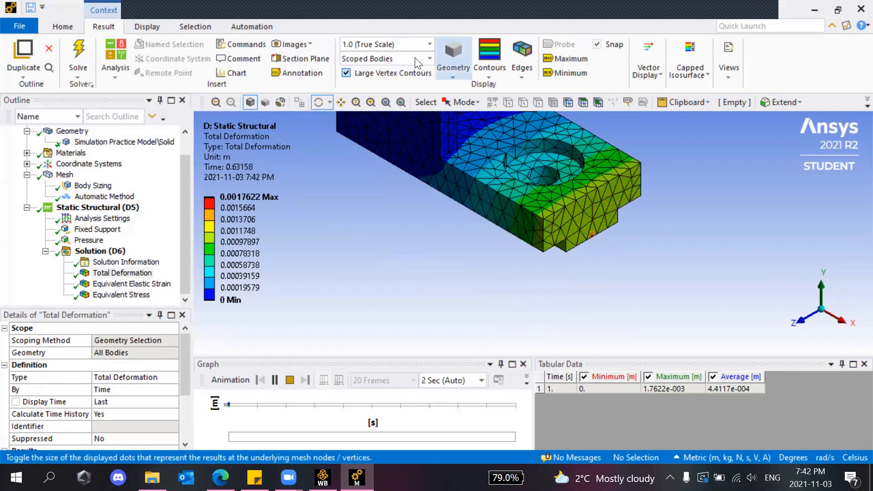
click(427, 45)
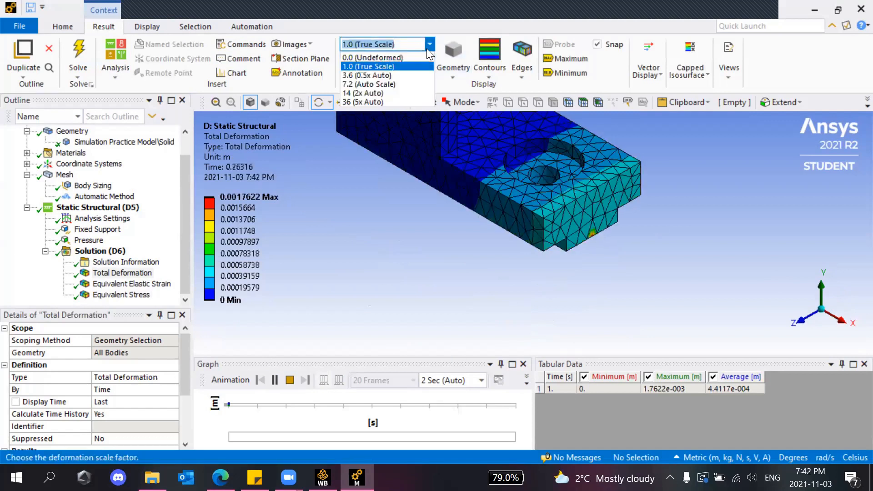
click(387, 85)
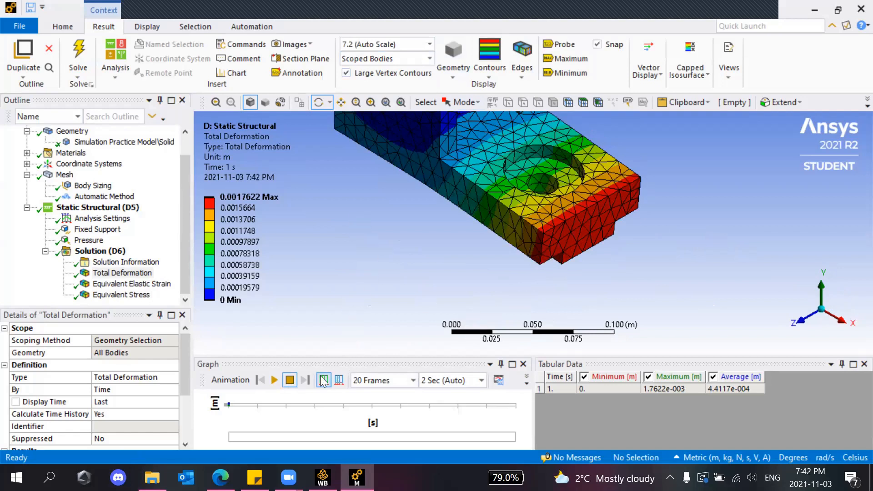
Pan the view so the whole bracket with its lugs is visible.
scroll(362, 173, up, 4)
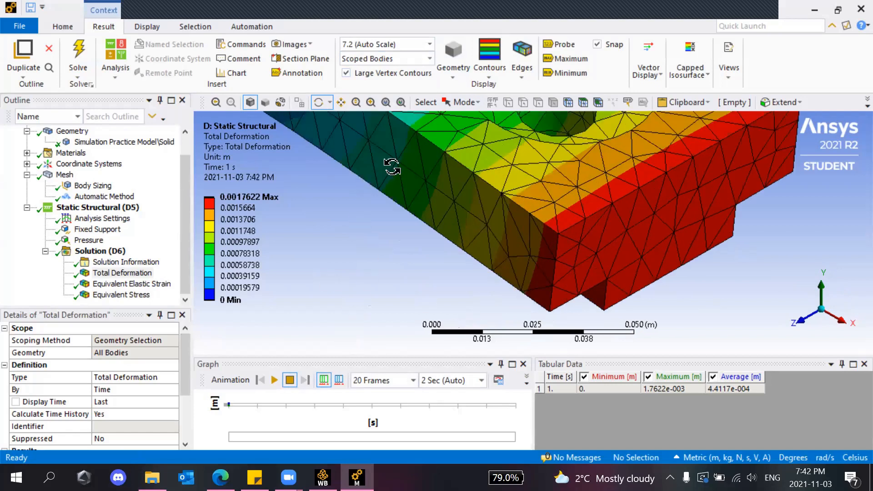
scroll(459, 159, down, 5)
click(341, 102)
drag(420, 183, 414, 288)
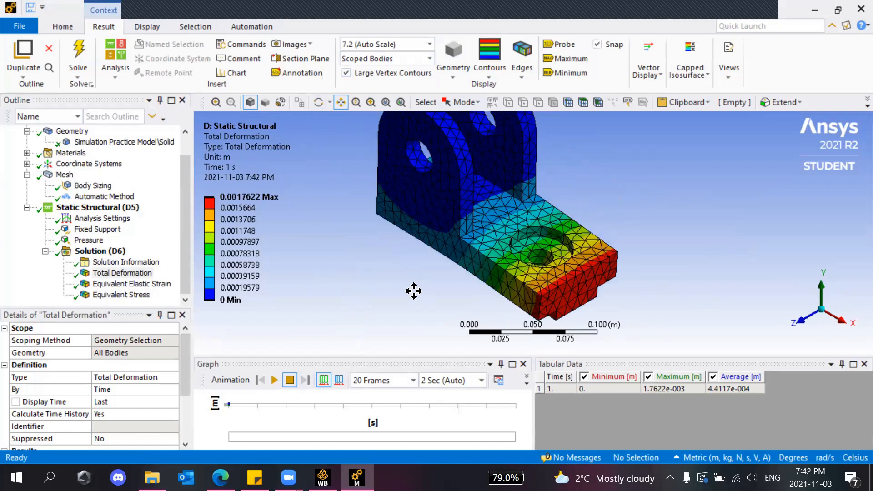
Show the Equivalent Stress contours, turn and zoom the bracket, and select the legend's Max value.
click(319, 105)
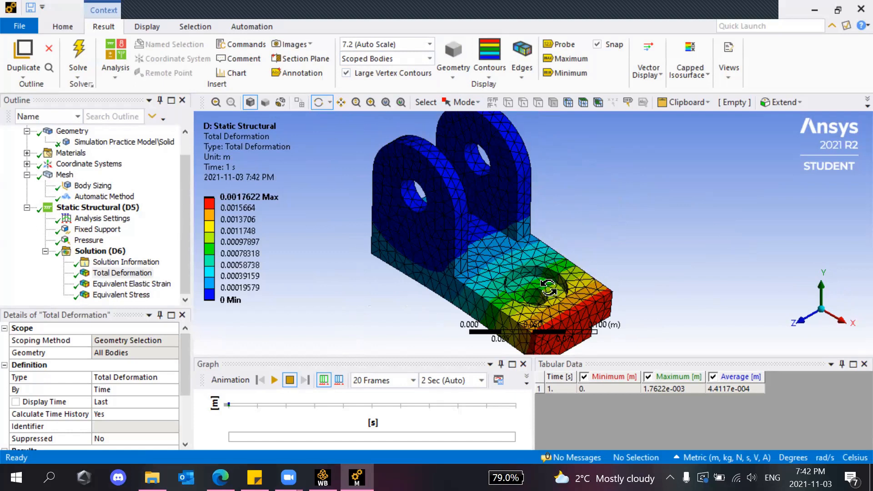
mouse_move(196, 280)
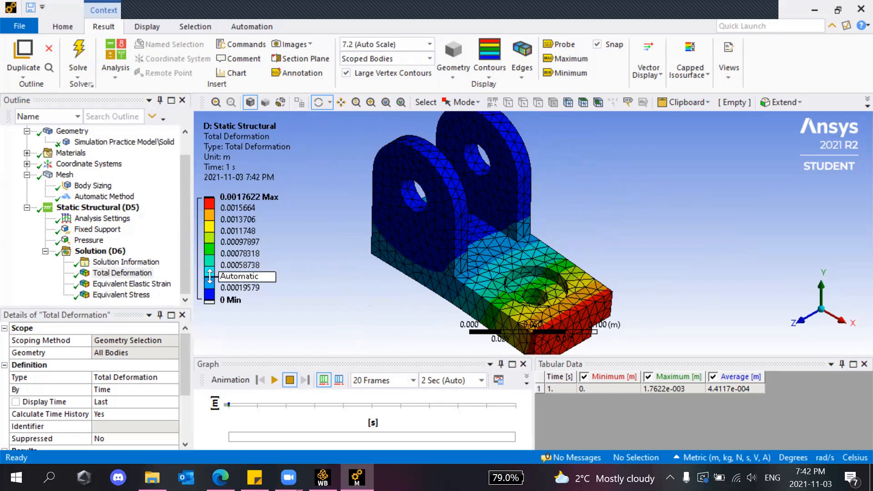
click(104, 296)
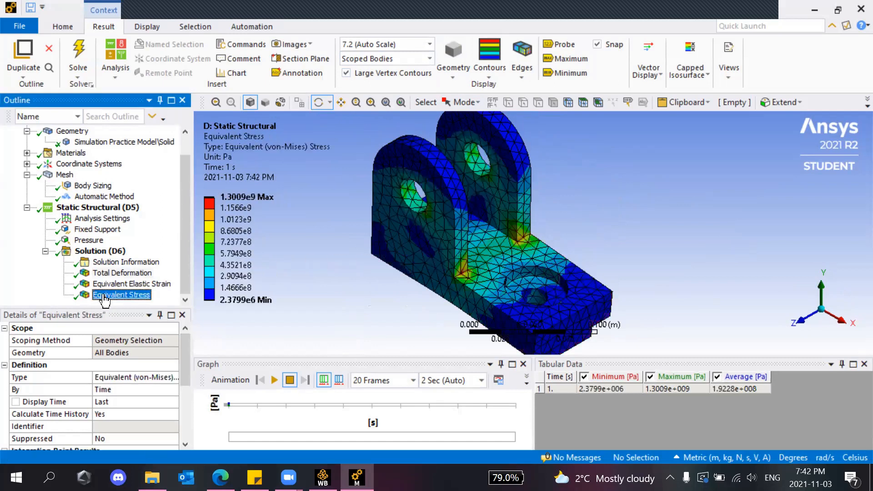
drag(473, 272, 467, 273)
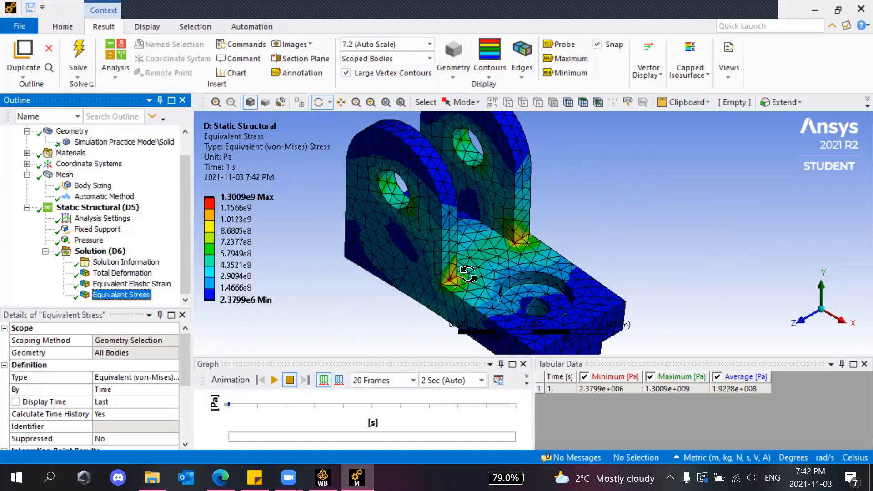
scroll(467, 273, up, 4)
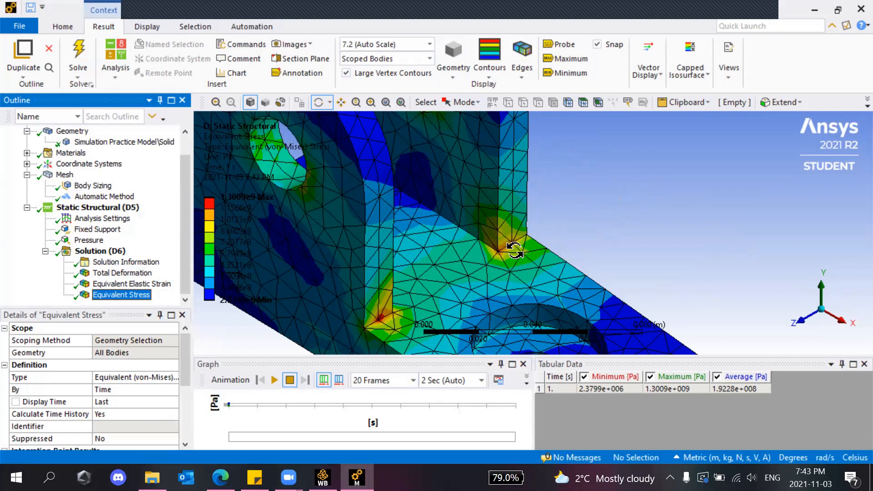
scroll(482, 309, down, 3)
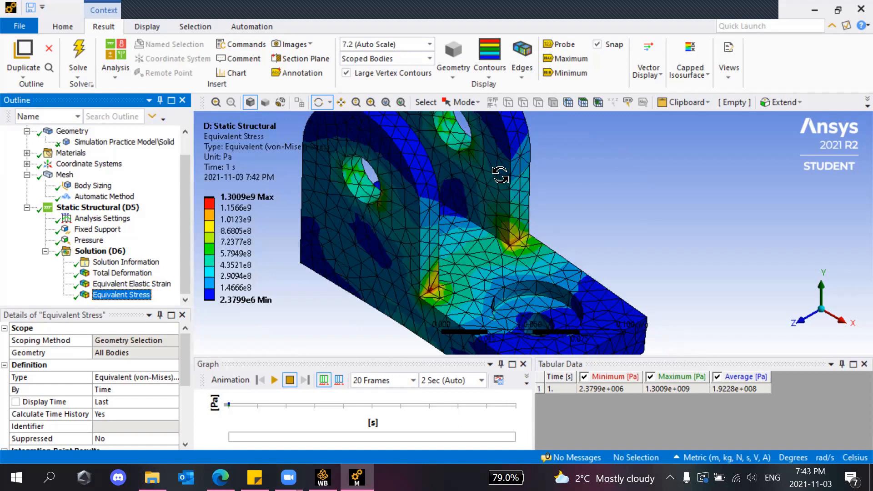
click(227, 198)
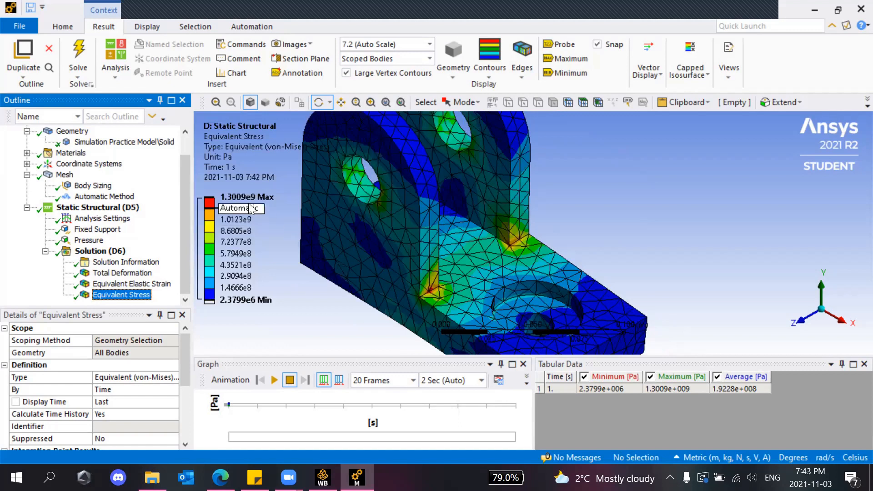
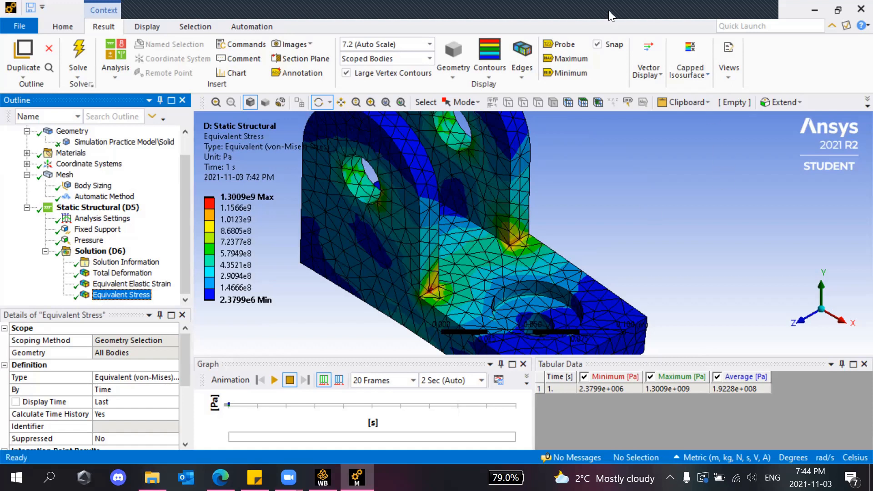
Stop the Zoom screen share from the meeting's sharing bar, leaving the participant gallery in view.
mouse_move(323, 20)
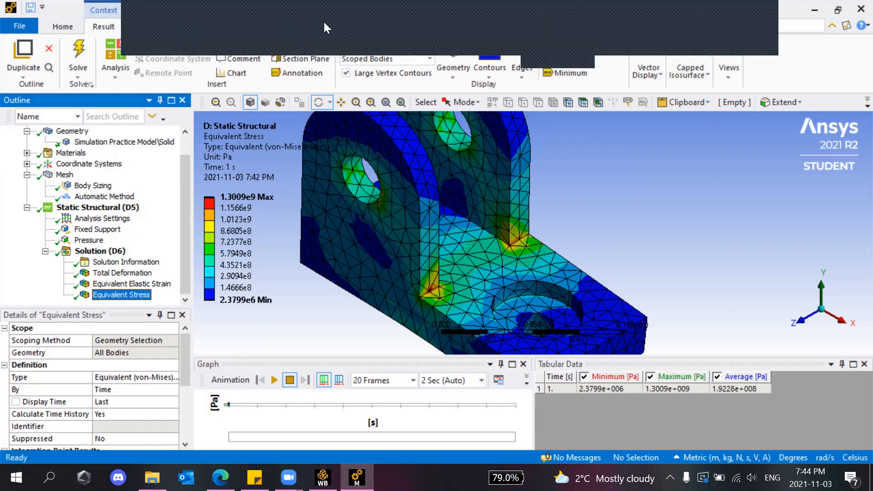
click(206, 15)
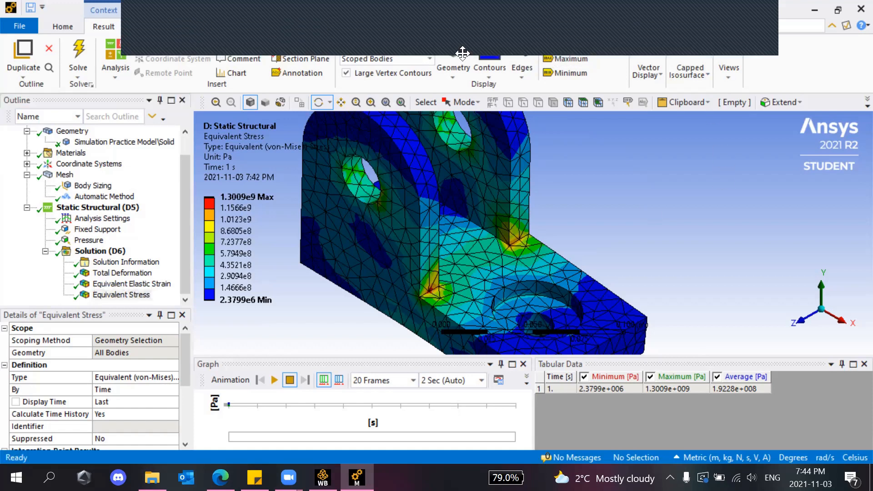
click(537, 49)
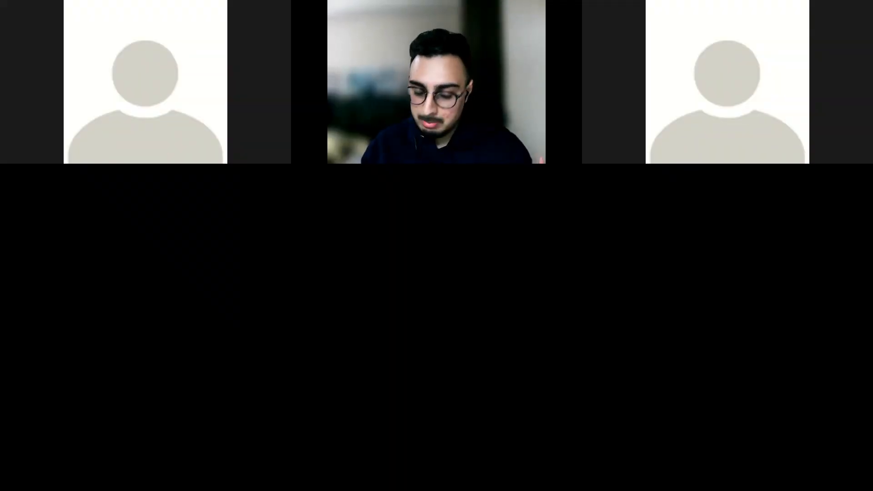